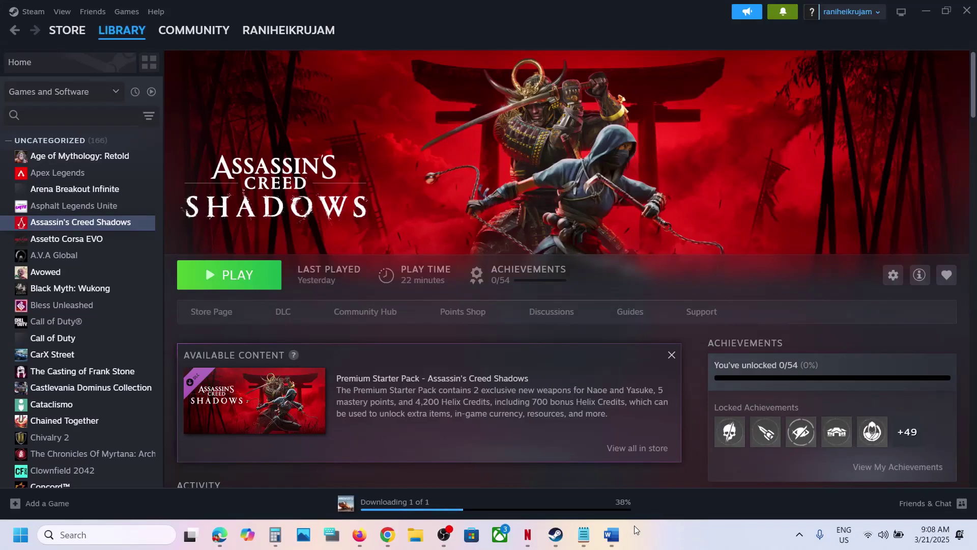
Look up the 0x8007000E error and the Ubisoft Connect administrator tip in the Word guide.
left_click(612, 534)
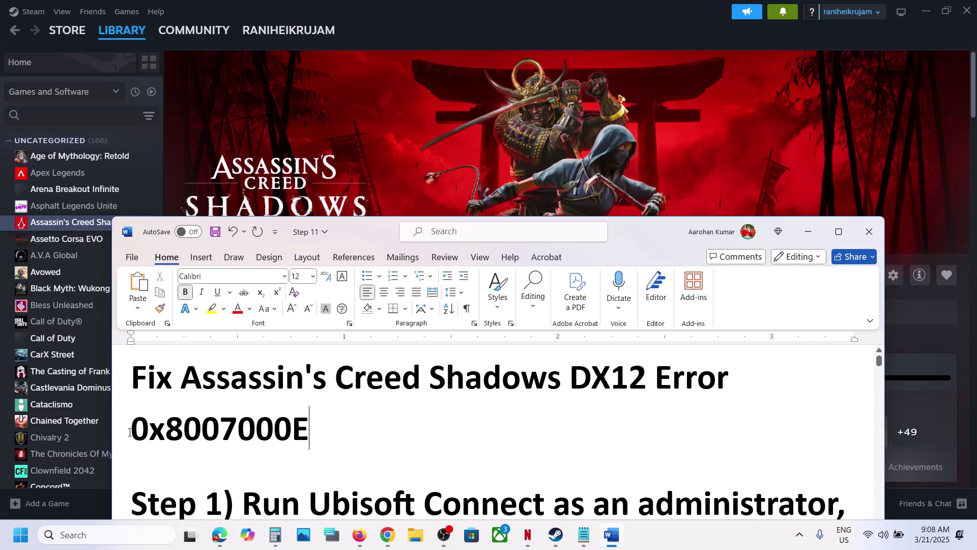
left_click_drag(129, 432, 317, 427)
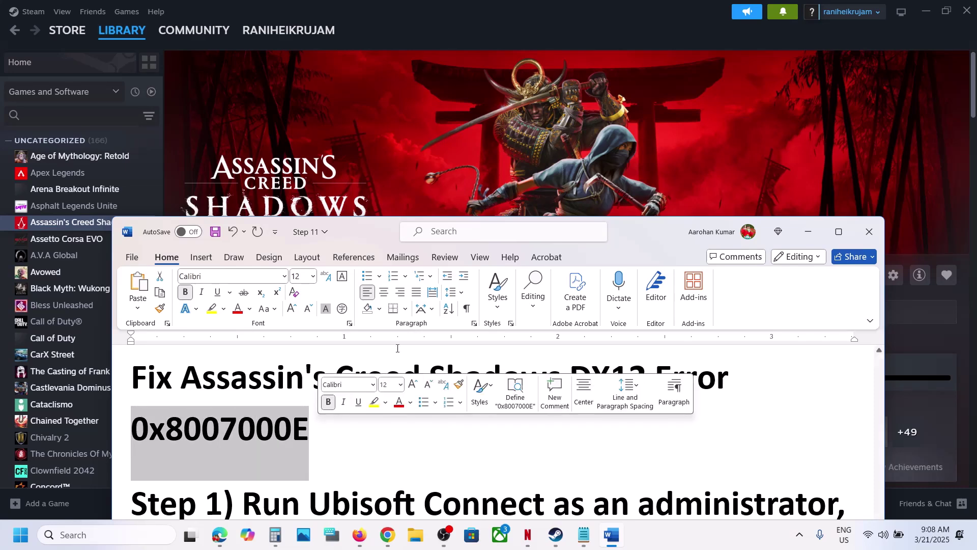
left_click(808, 232)
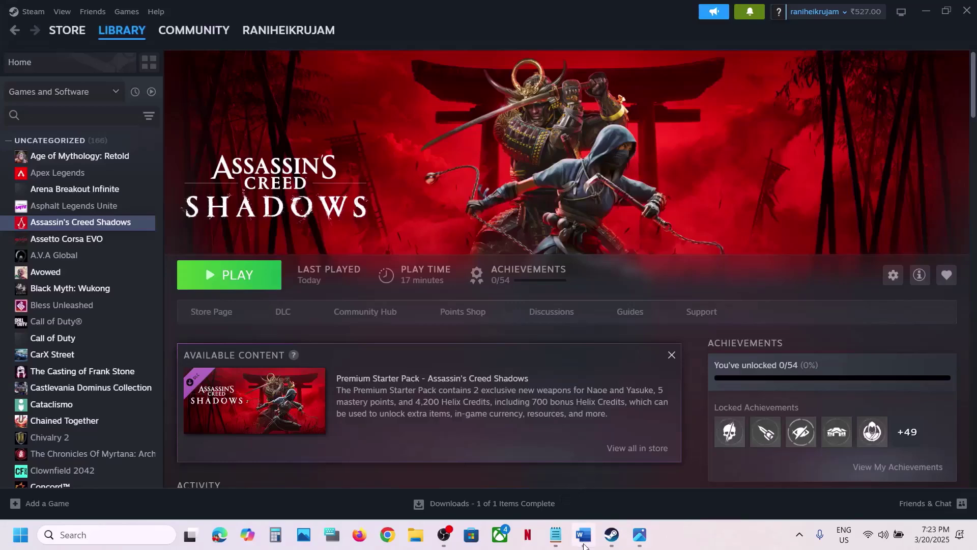
left_click(584, 534)
left_click_drag(315, 383, 846, 382)
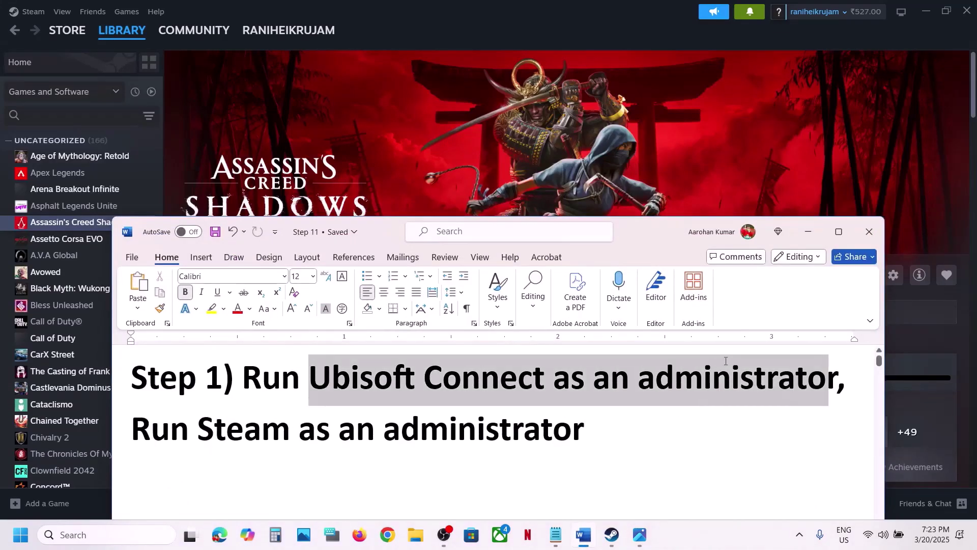
left_click(463, 133)
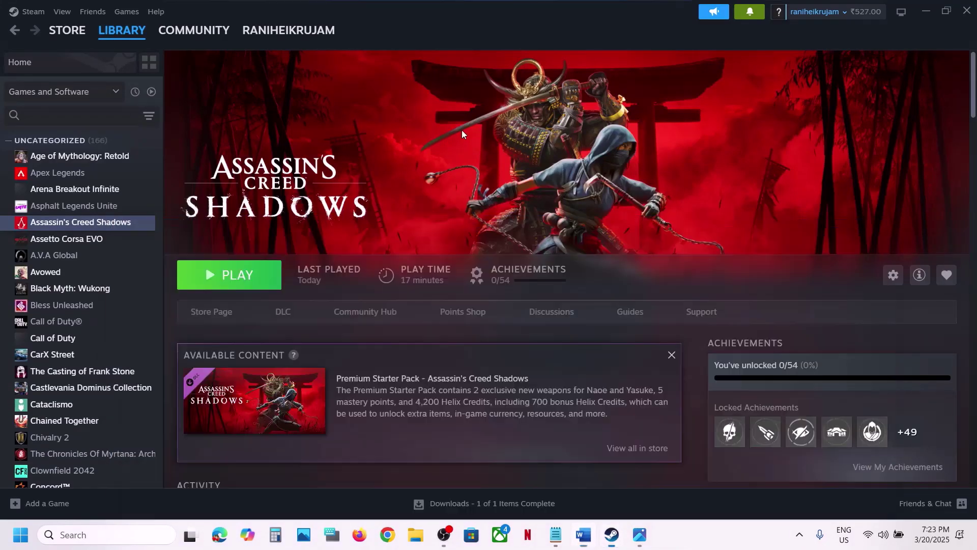
Search 'ubi' in Windows Search and run Ubisoft Connect as administrator.
left_click(118, 535)
type("bi")
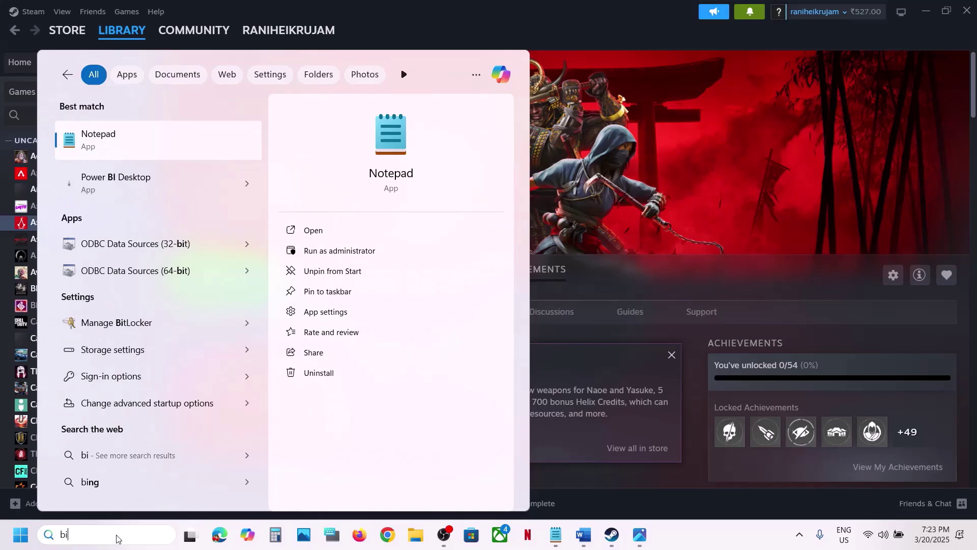
key("BackSpace")
key("BackSpace")
type("ubi")
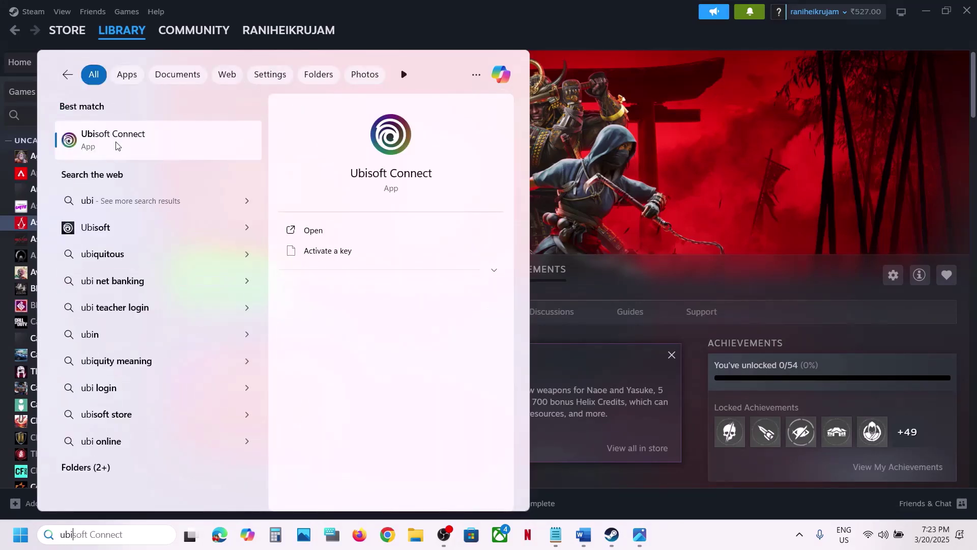
right_click(117, 146)
left_click(185, 163)
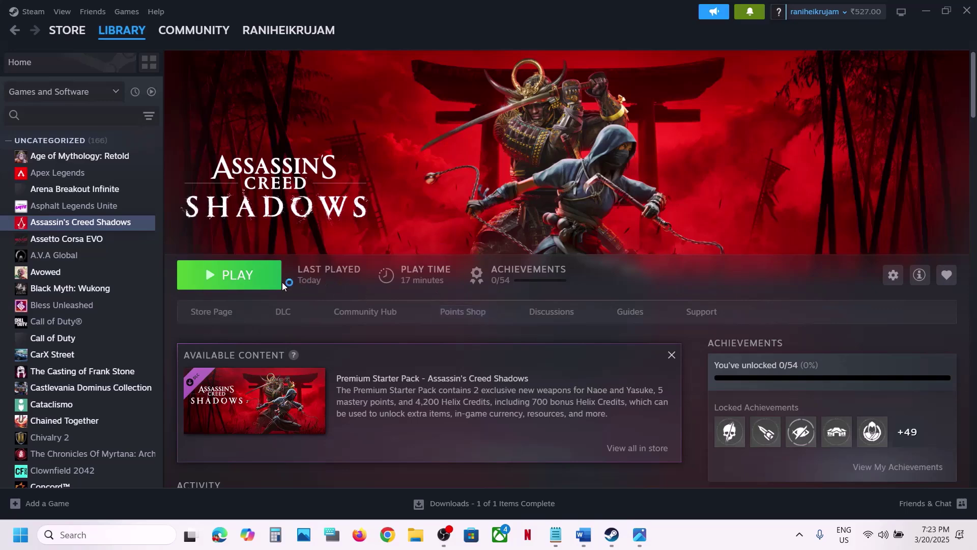
Check the 'Run Steam as an administrator' line in the Word guide.
left_click(230, 278)
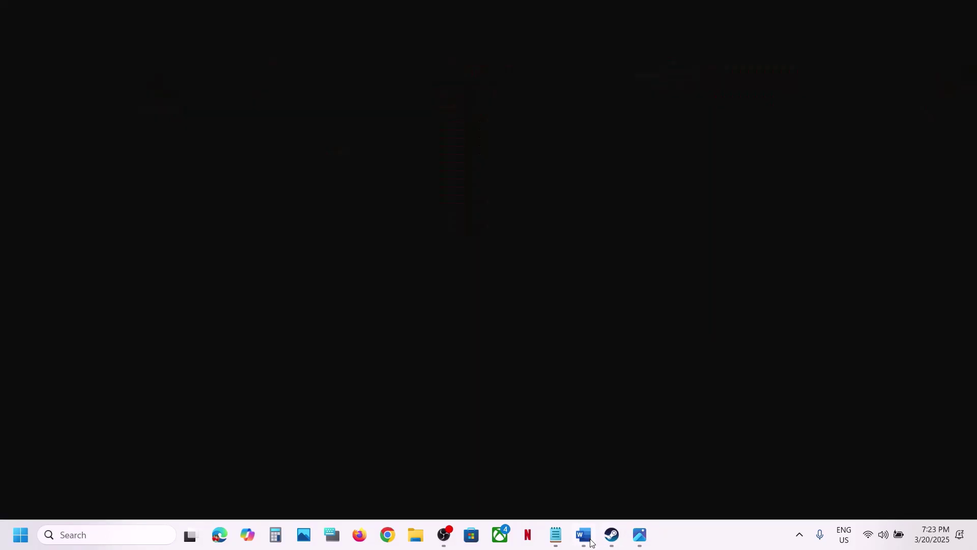
left_click(591, 542)
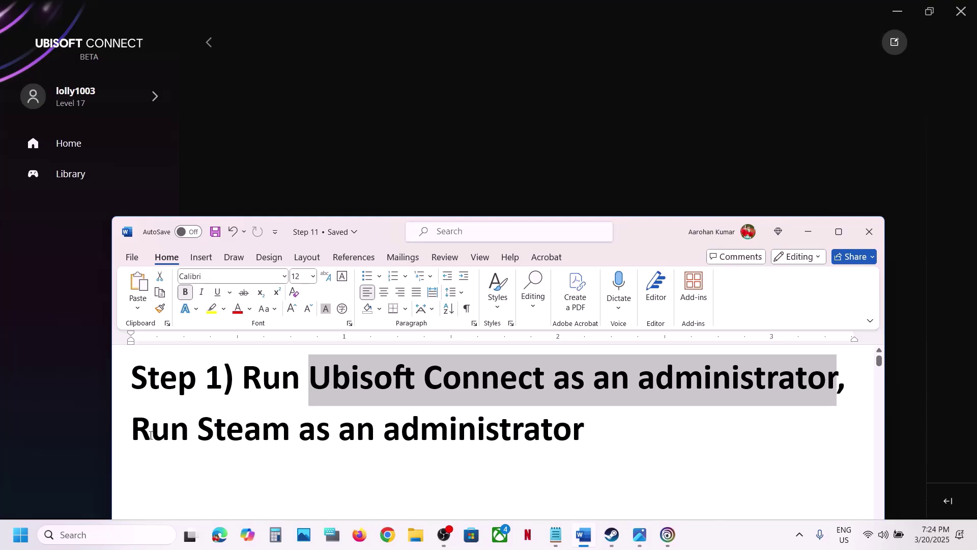
left_click_drag(151, 435, 585, 437)
left_click(608, 541)
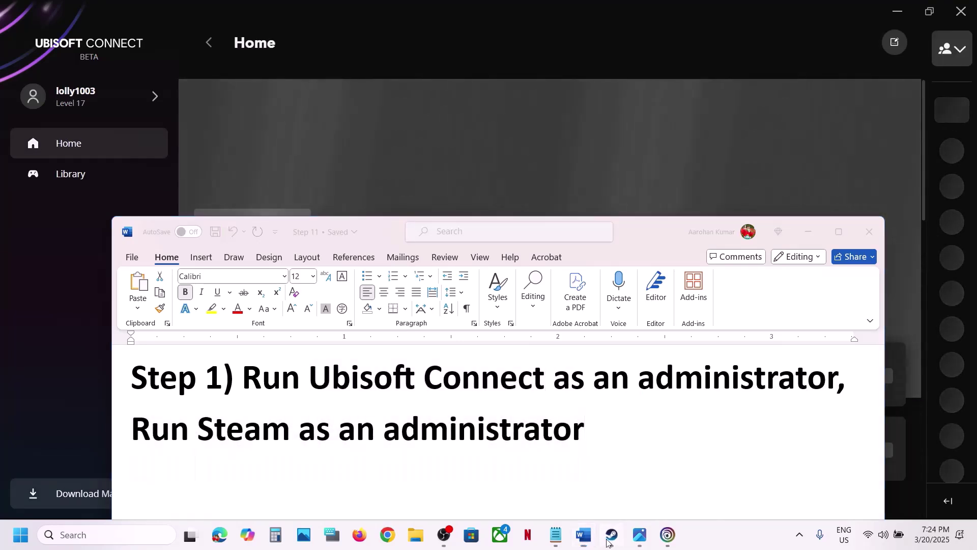
Exit Steam and relaunch it as administrator from a Windows search for 'steam'.
left_click(33, 13)
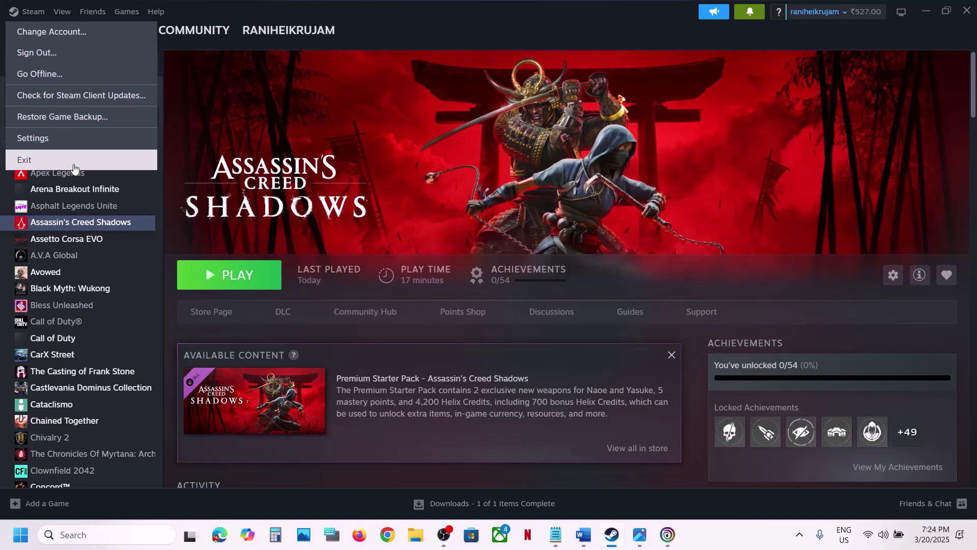
left_click(340, 129)
left_click(84, 539)
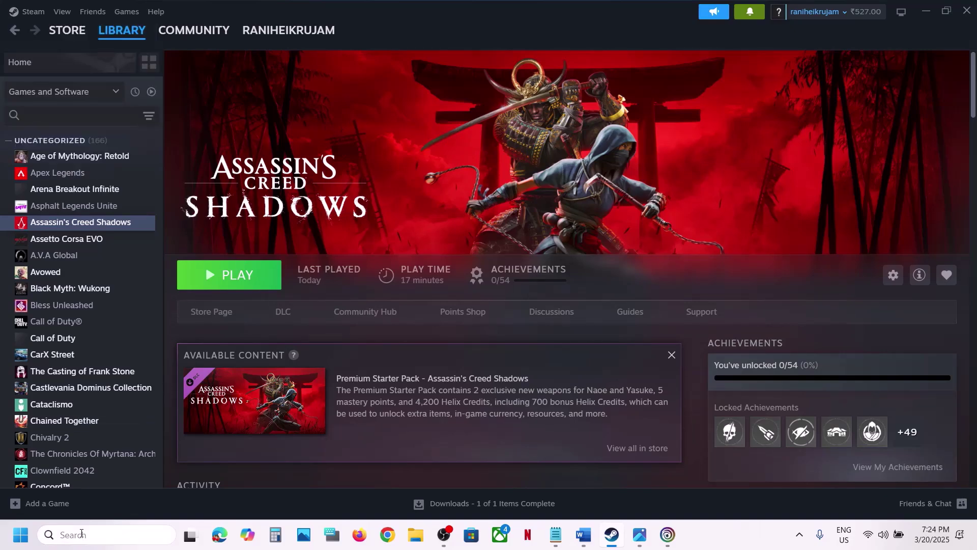
type("steam")
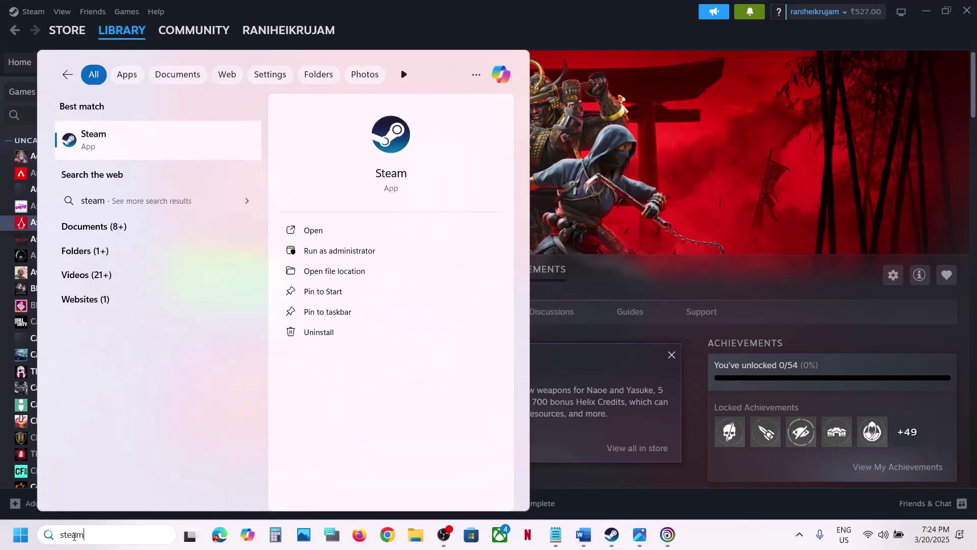
right_click(136, 135)
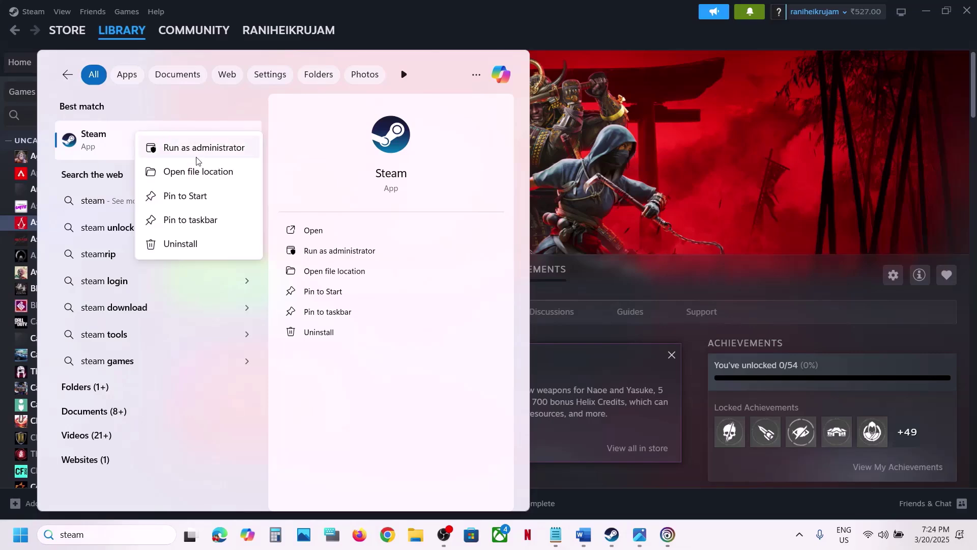
left_click(621, 168)
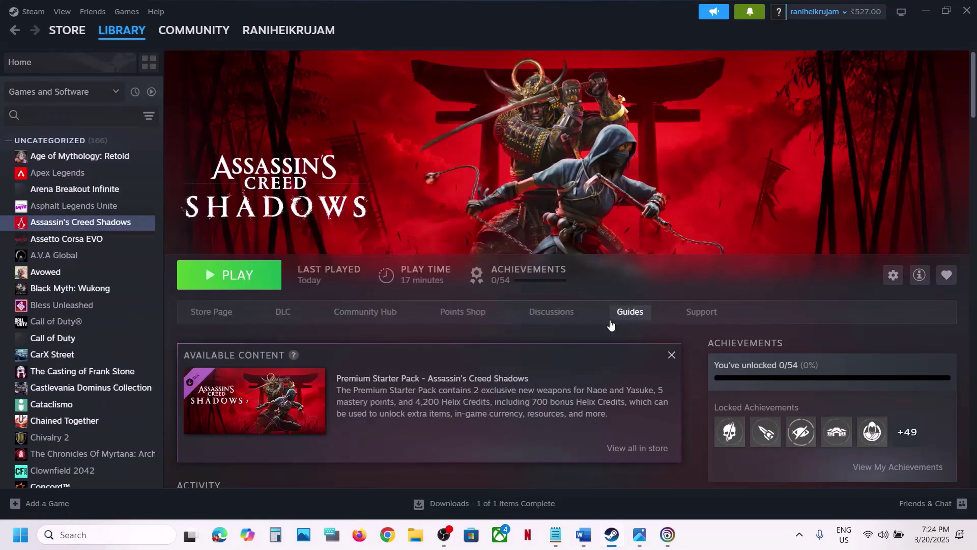
Scroll the Word guide to Step 2, disabling G-Sync in Nvidia Control Panel.
left_click(582, 535)
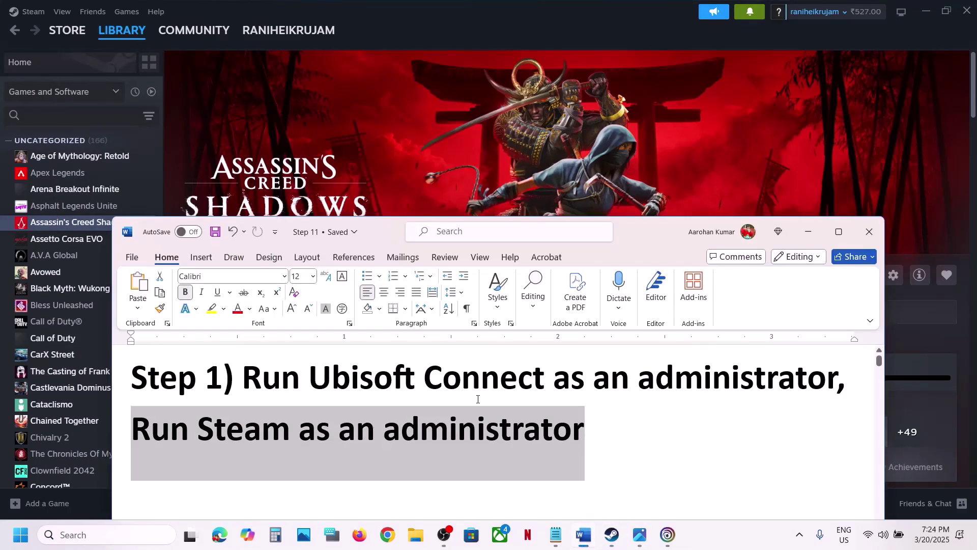
scroll(478, 399, "down", 5)
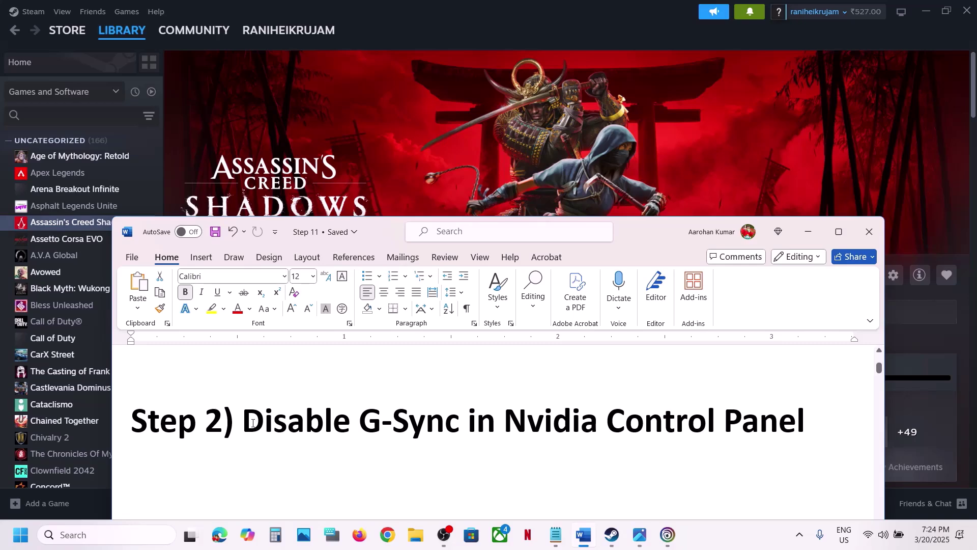
left_click_drag(253, 422, 657, 424)
left_click_drag(729, 419, 807, 422)
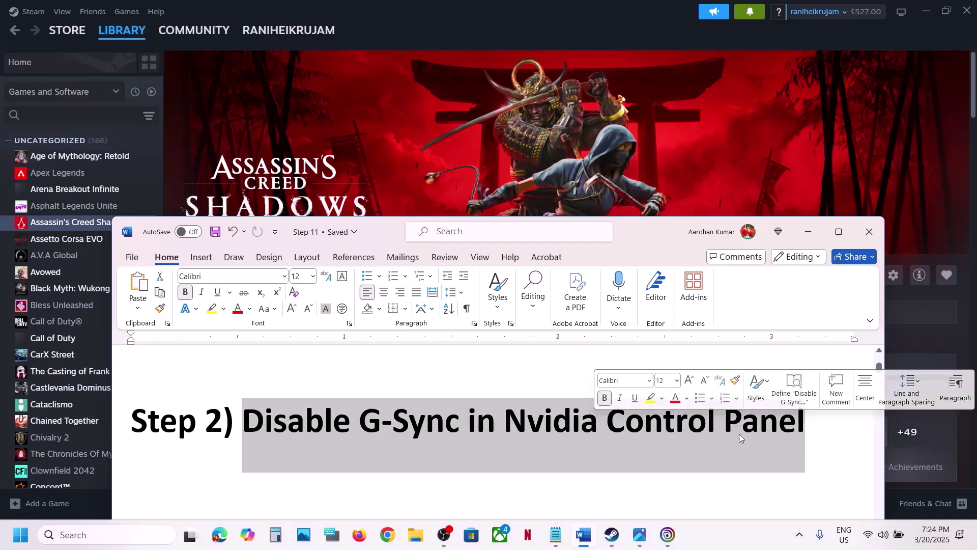
Minimize Word and Steam and bring up the desktop's full 'Show more options' menu.
left_click(716, 534)
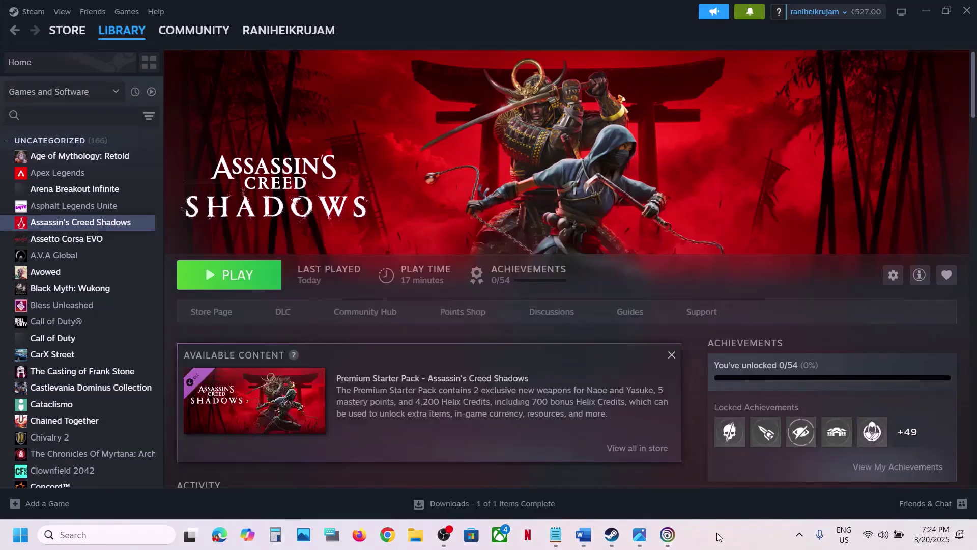
left_click(717, 533)
right_click(572, 237)
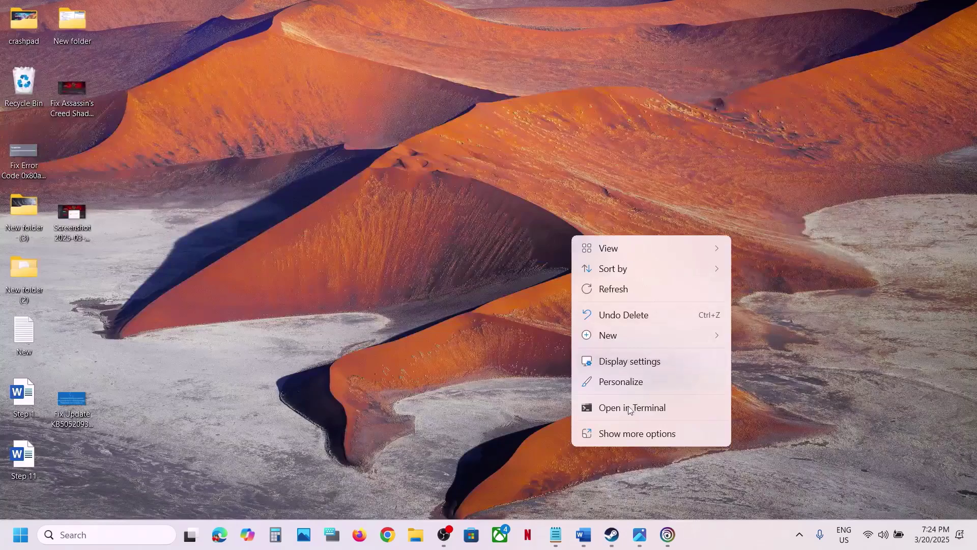
left_click(617, 435)
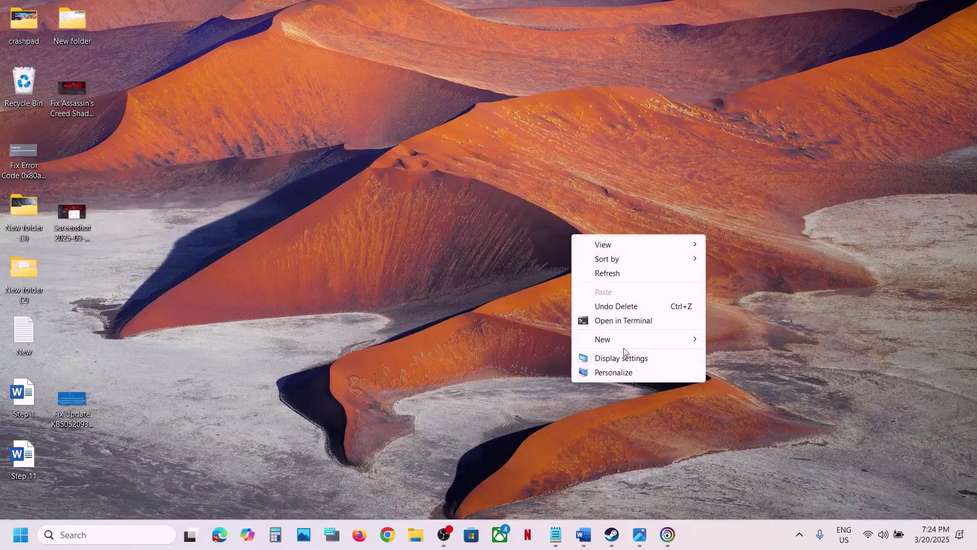
mouse_move(655, 341)
left_click(437, 393)
left_click_drag(437, 393, 780, 520)
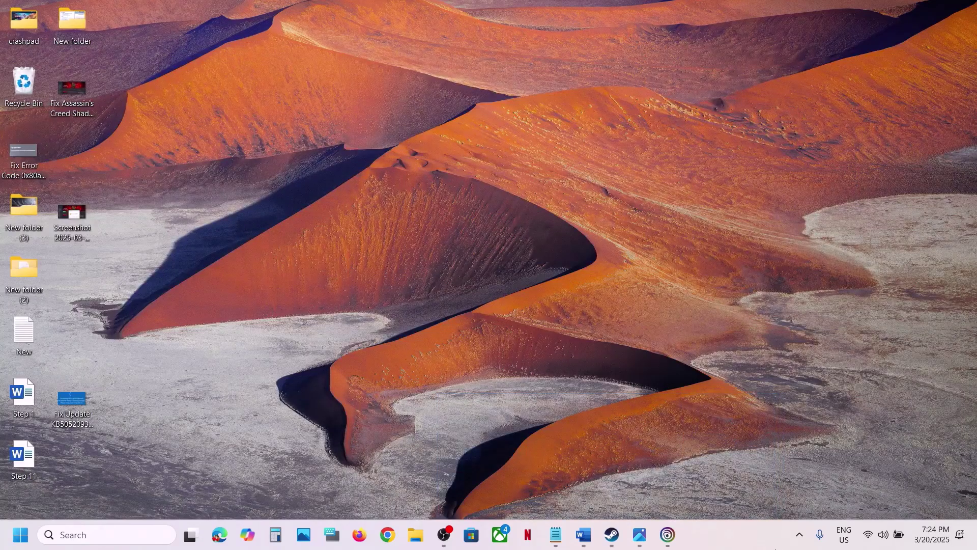
right_click(431, 298)
left_click(463, 282)
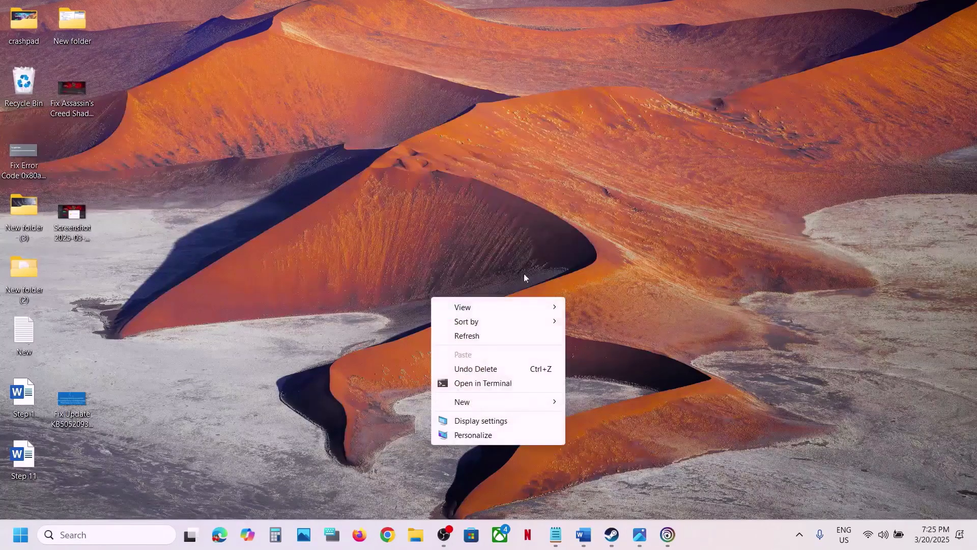
Open the Services console and jump to the services starting with N.
left_click(104, 536)
type("serv")
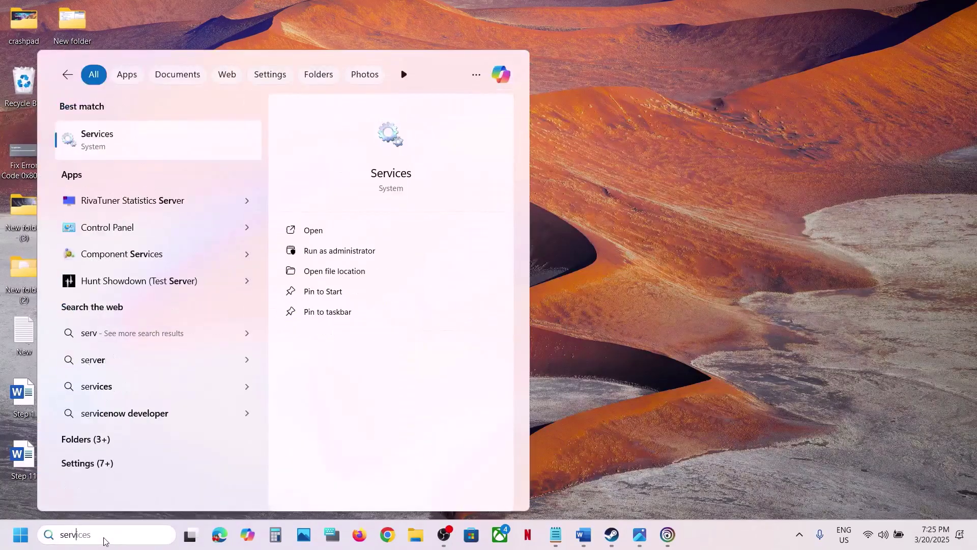
type("ices")
key("Return")
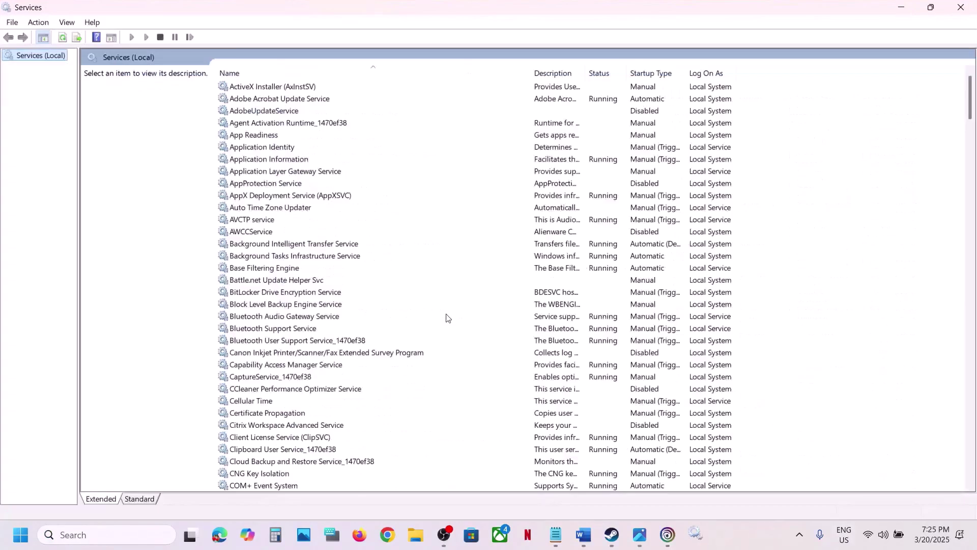
left_click(446, 318)
key("n")
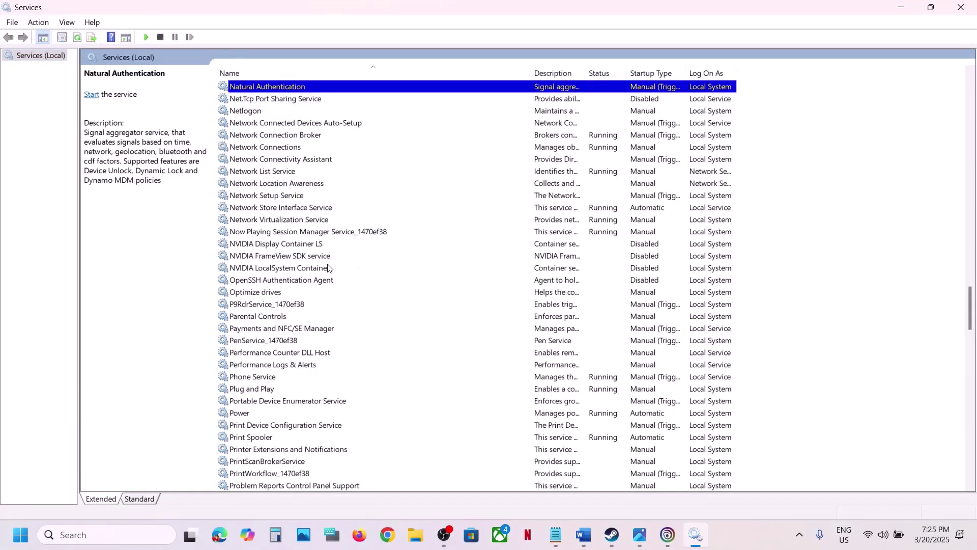
Set NVIDIA Display Container LS to Automatic startup and start it.
left_click(283, 244)
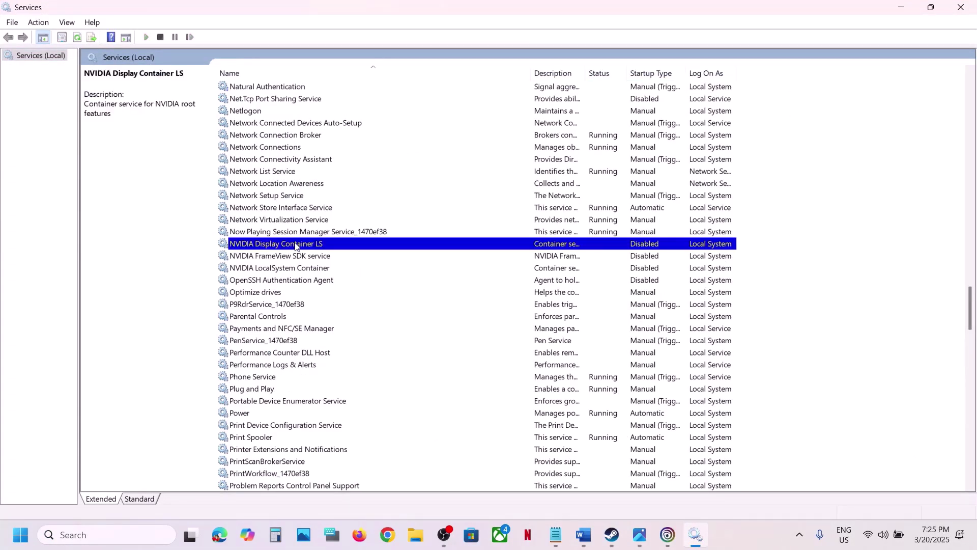
double_click(295, 246)
left_click(459, 251)
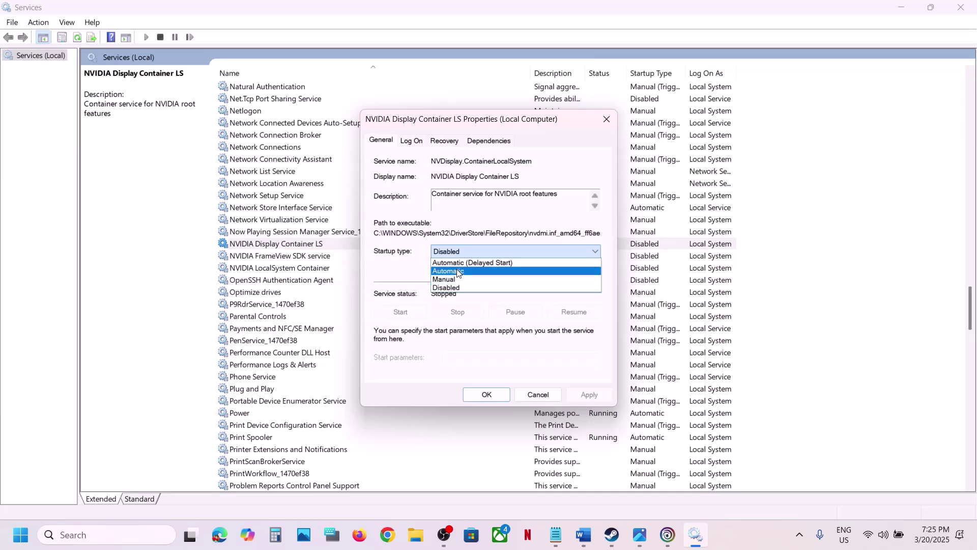
left_click(459, 271)
left_click(596, 397)
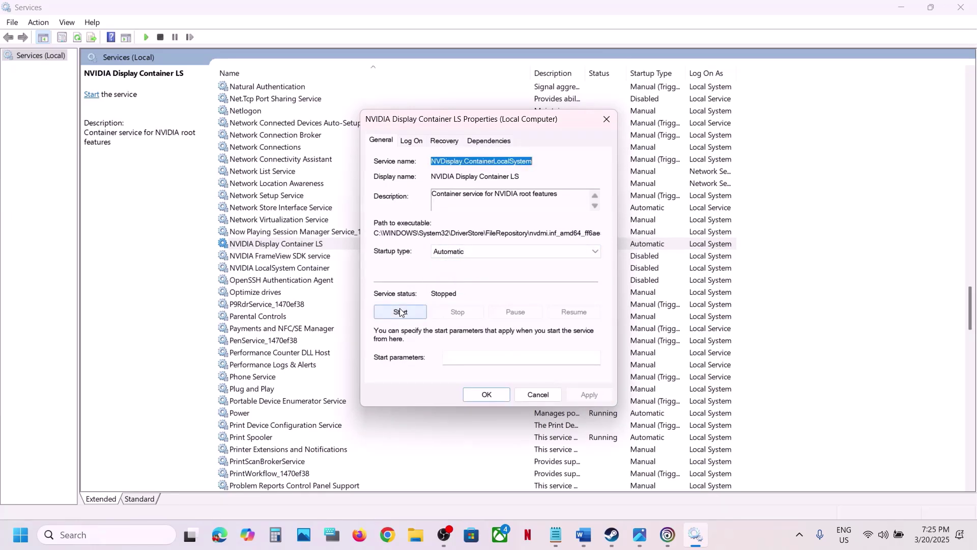
left_click(400, 312)
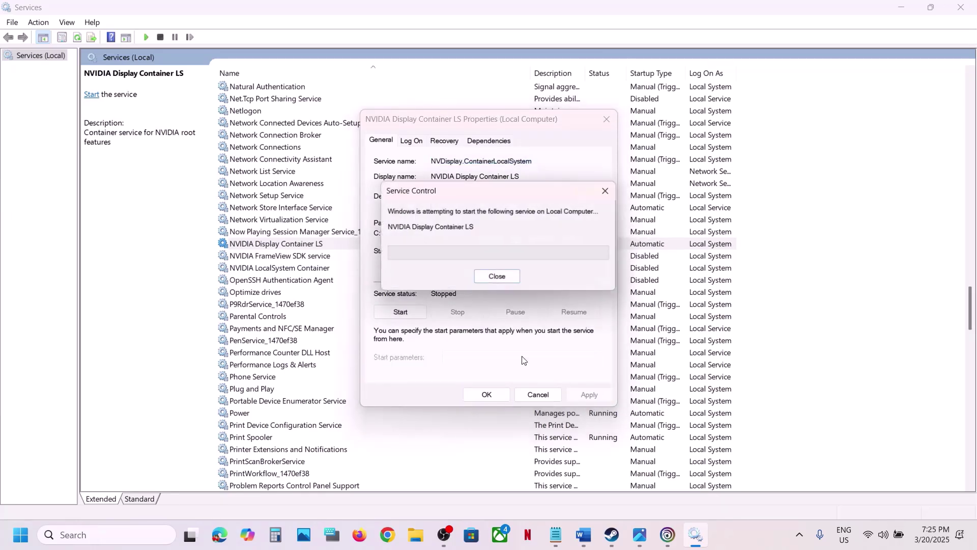
left_click(487, 396)
Set NVIDIA FrameView SDK service to Automatic startup and start it.
double_click(269, 256)
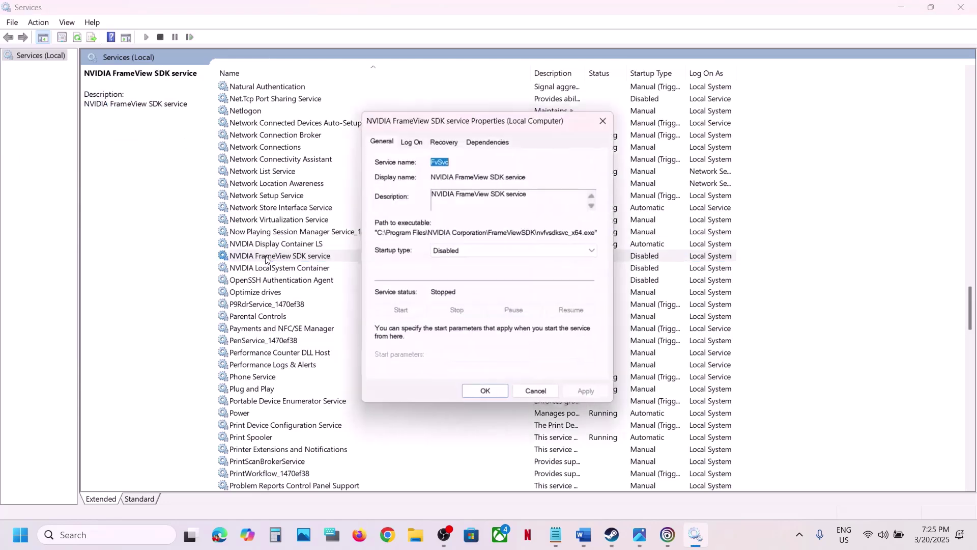
left_click(487, 252)
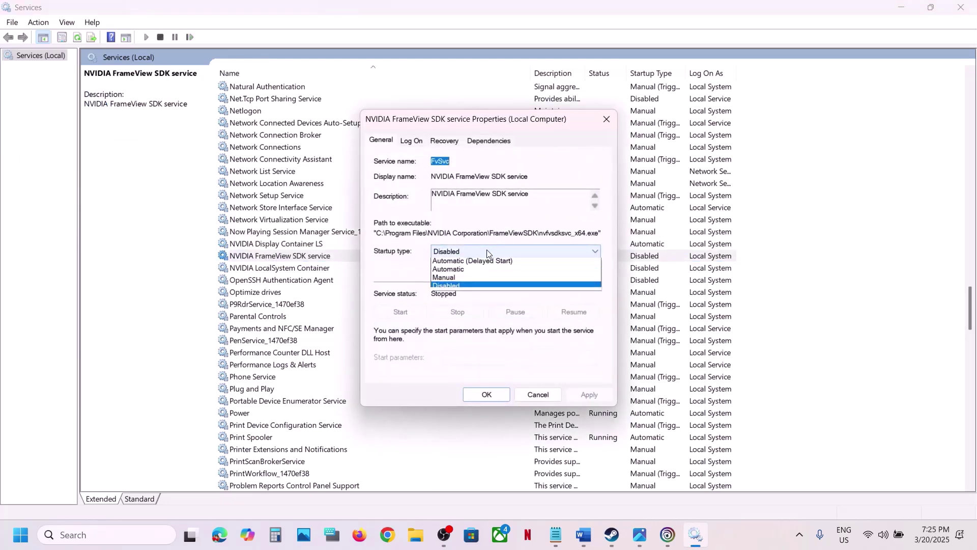
left_click(464, 270)
left_click(586, 396)
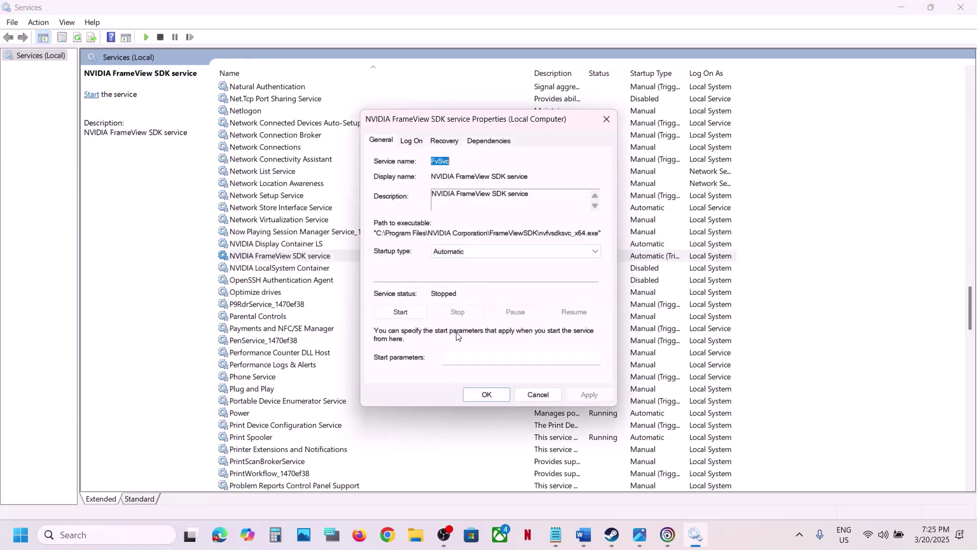
left_click(401, 311)
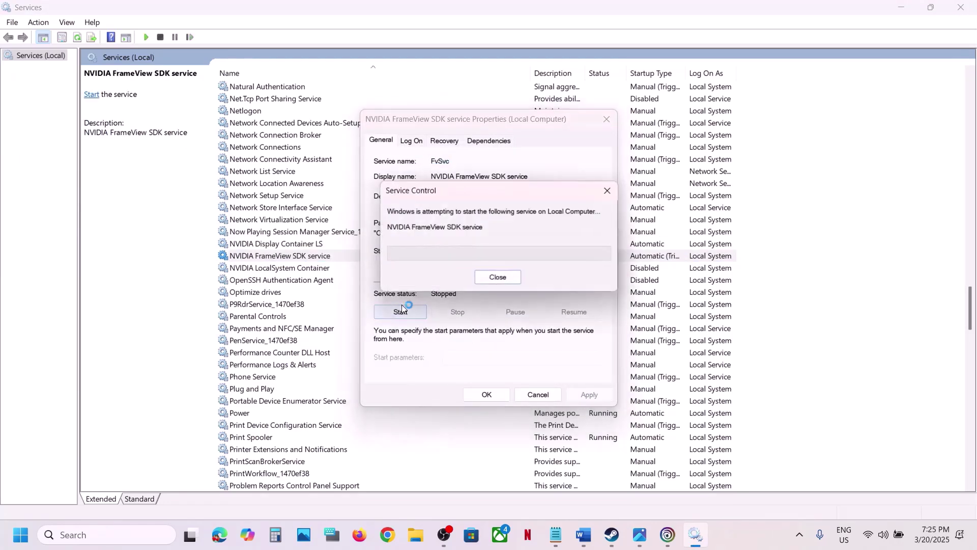
left_click(485, 394)
Set NVIDIA LocalSystem Container to Automatic, start it, and close Services.
double_click(259, 269)
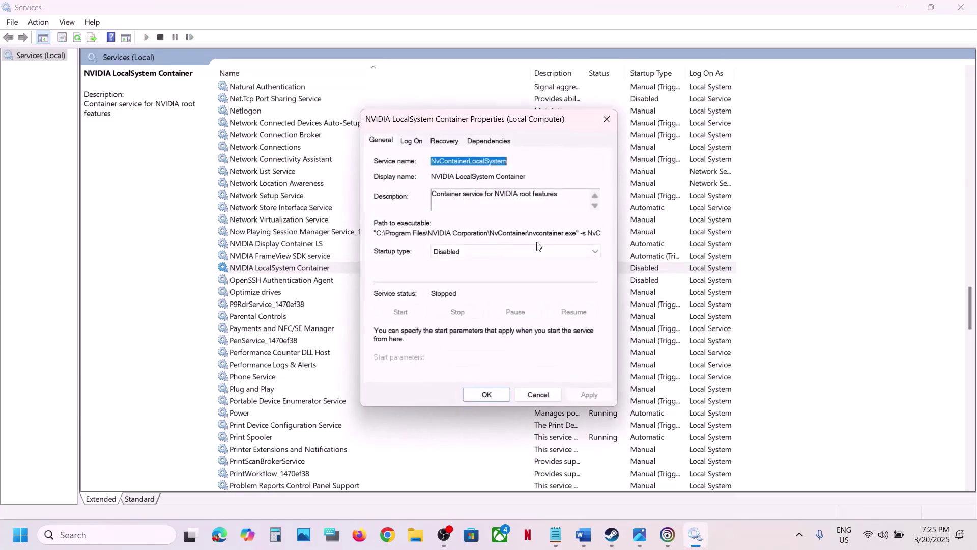
left_click(490, 248)
left_click(449, 271)
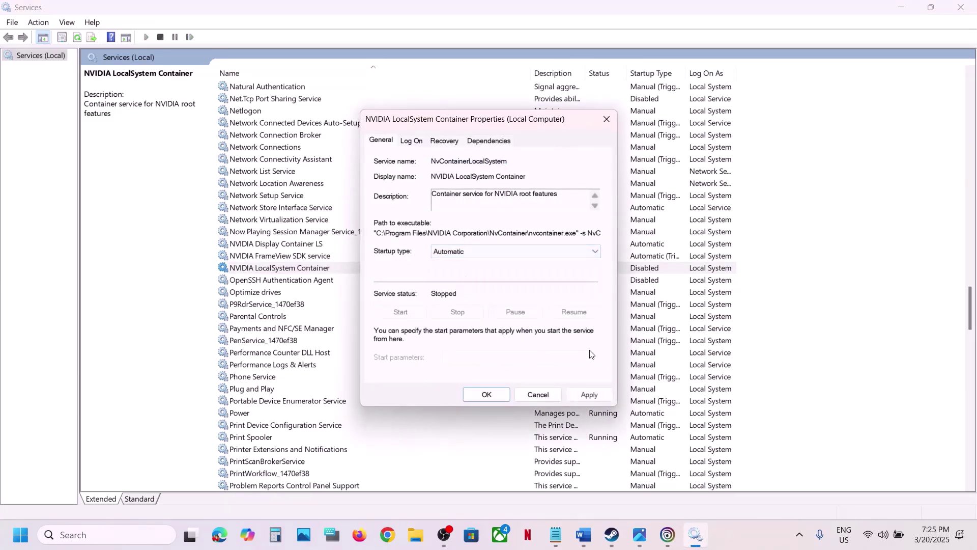
left_click(585, 395)
left_click(401, 312)
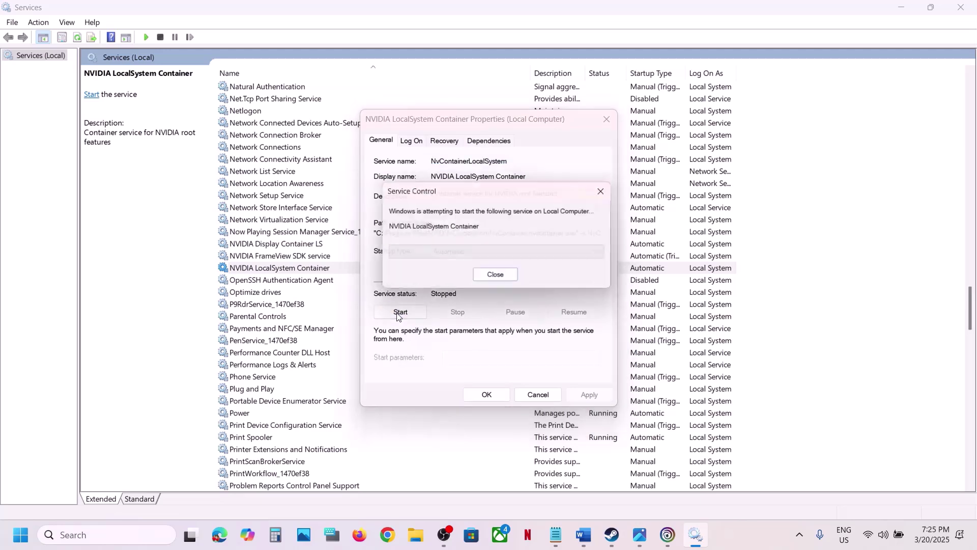
left_click(486, 394)
left_click(967, 5)
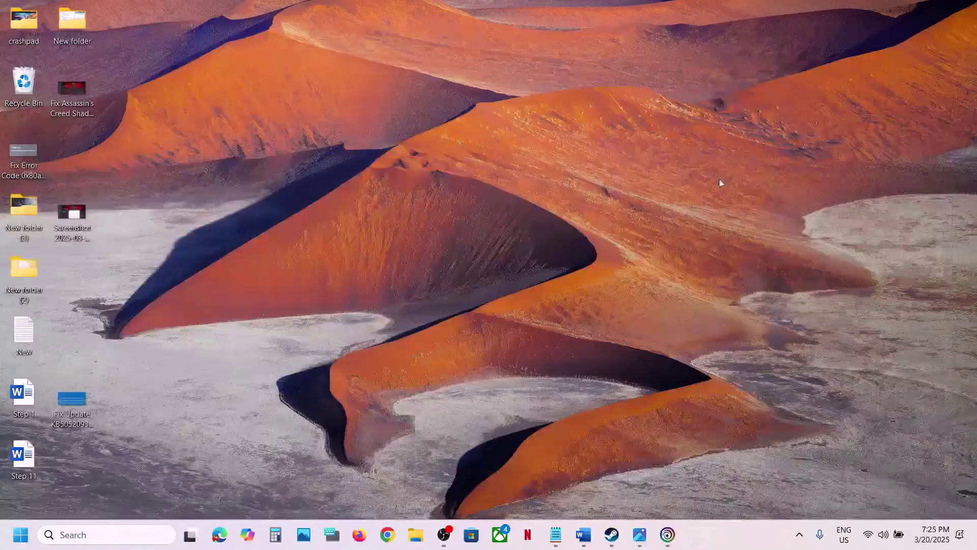
Launch NVIDIA Control Panel from the desktop's Show more options menu.
right_click(590, 244)
left_click(634, 450)
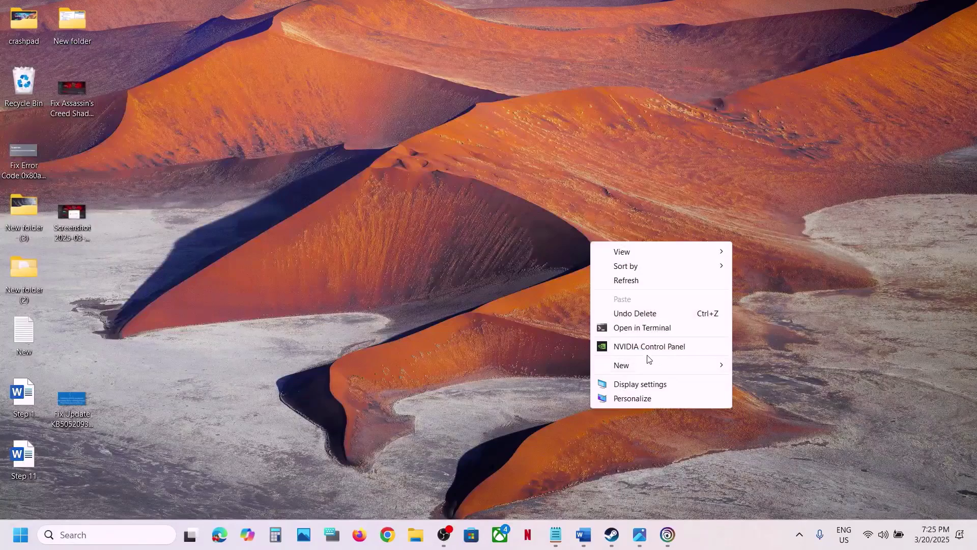
left_click(659, 347)
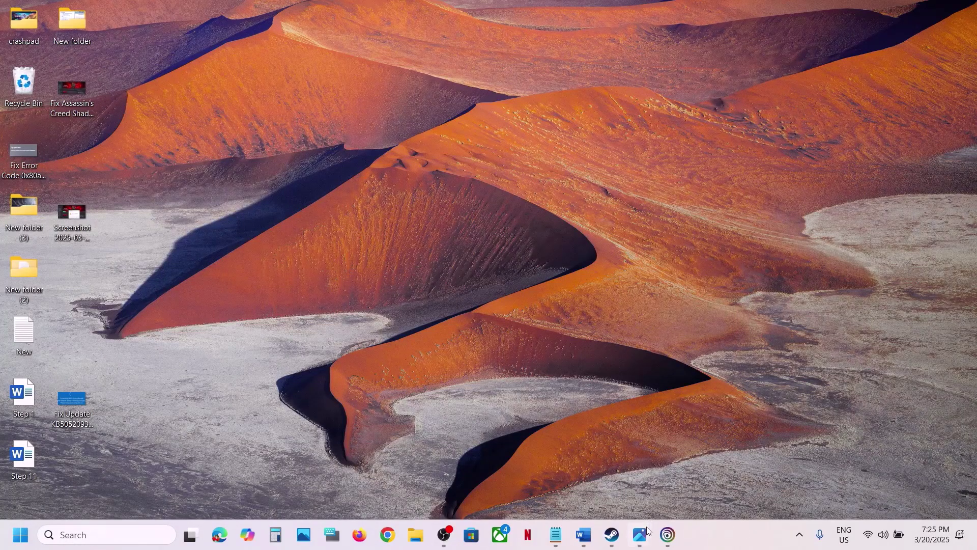
View the Disable G-Sync reference image, then close it.
mouse_move(654, 534)
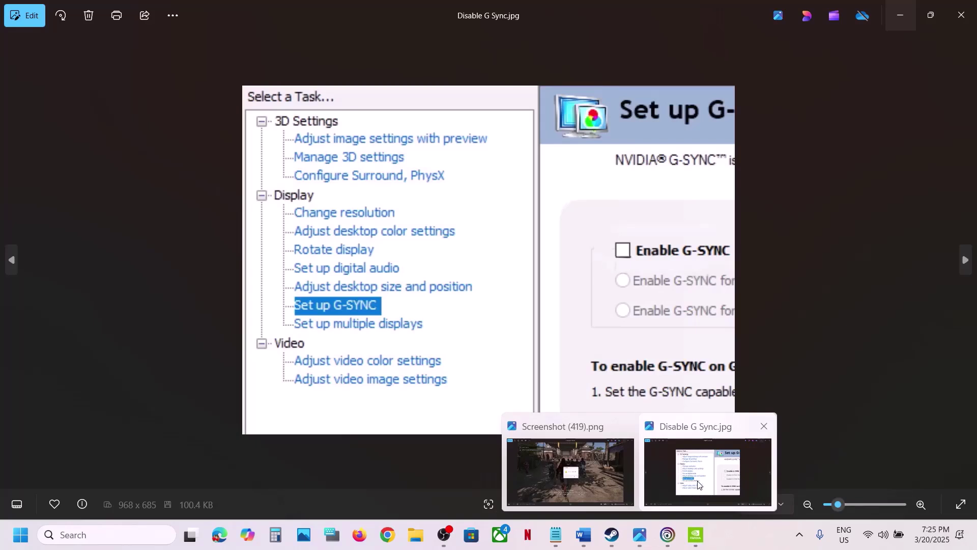
left_click(708, 471)
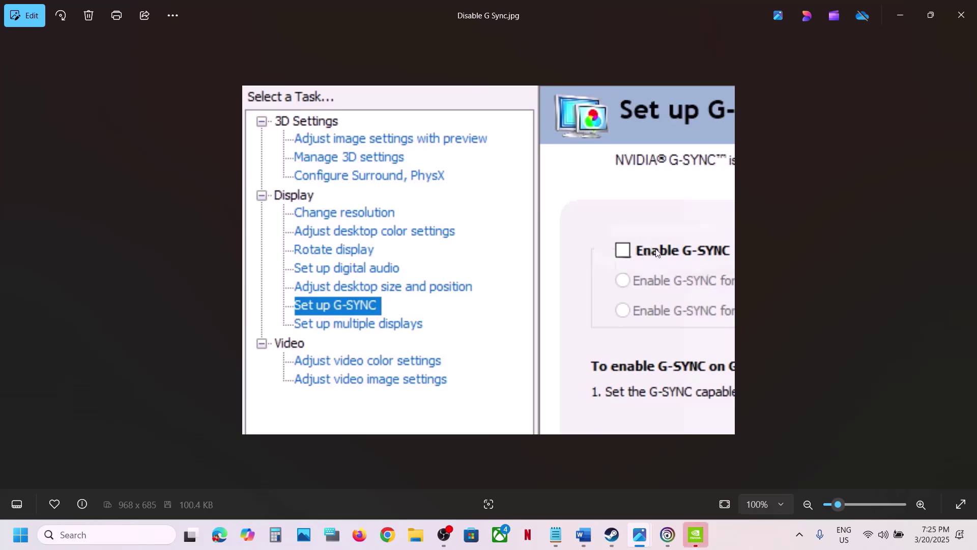
left_click(963, 15)
Bring the Word guide back maximized and select Step 3, windowed mode via the config file.
mouse_move(635, 519)
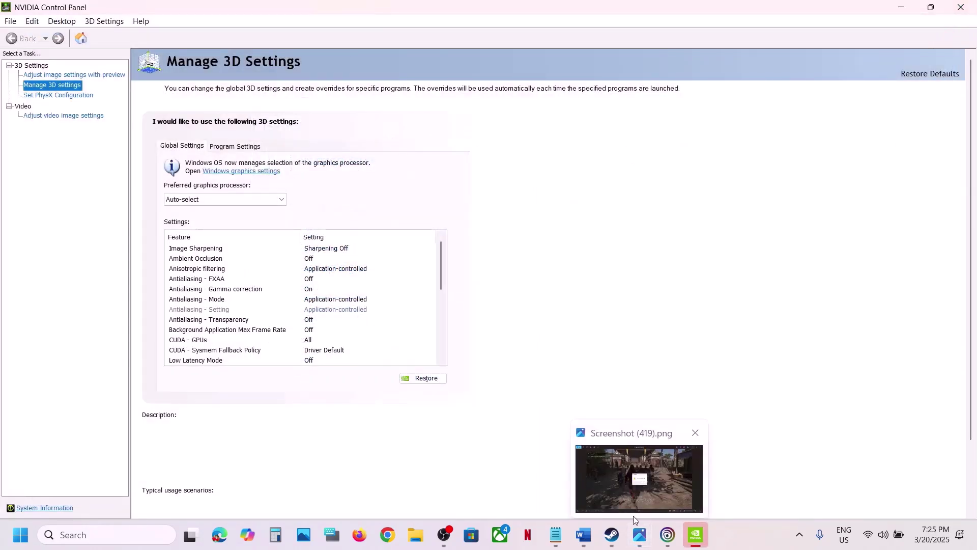
left_click(615, 545)
left_click(582, 497)
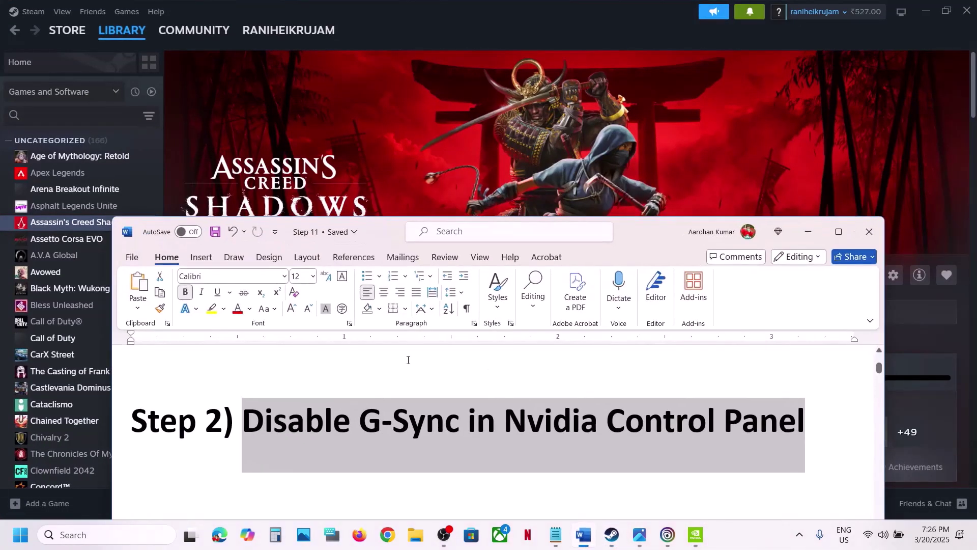
left_click(839, 232)
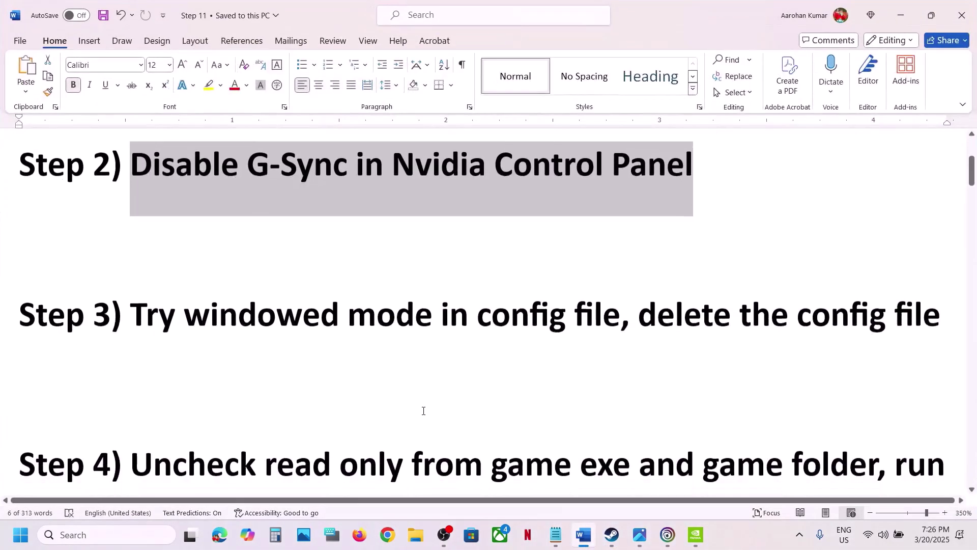
scroll(423, 410, "up", 1)
left_click_drag(207, 371, 640, 371)
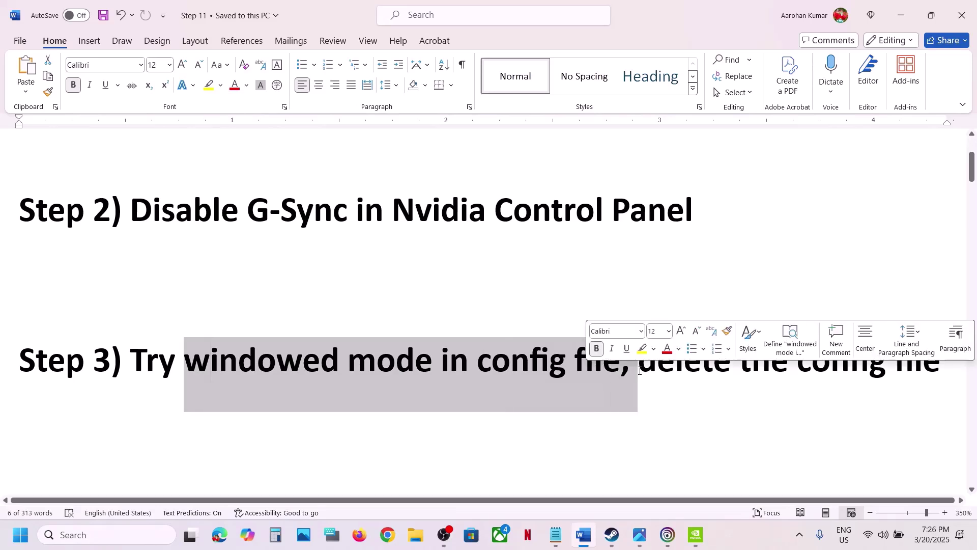
Browse to Documents > Assassin's Creed Shadows and open ACShadows in Notepad.
left_click(416, 535)
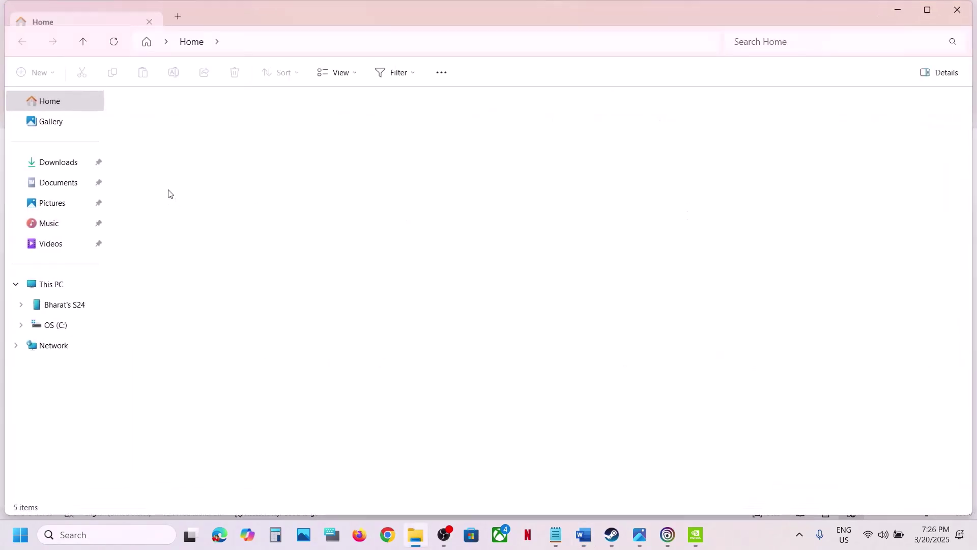
left_click(67, 188)
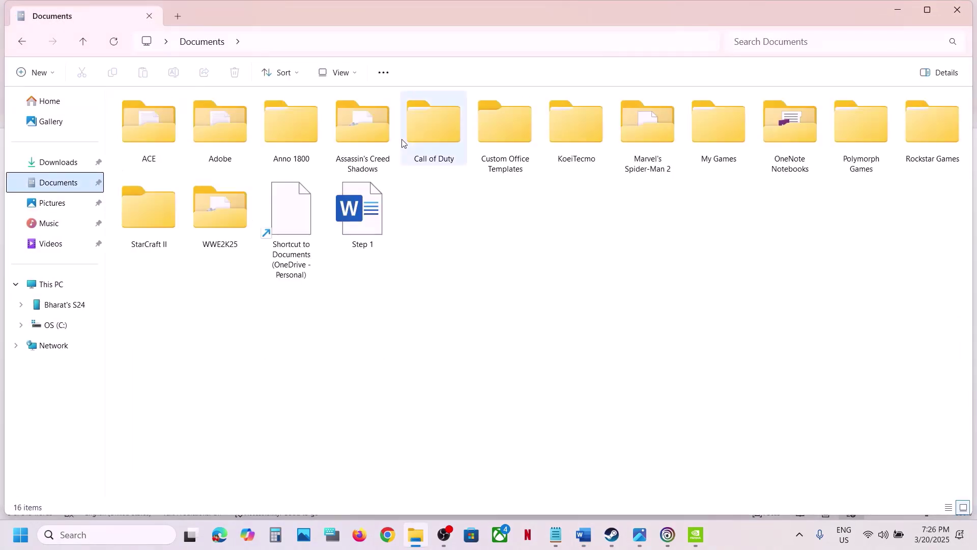
left_click(366, 158)
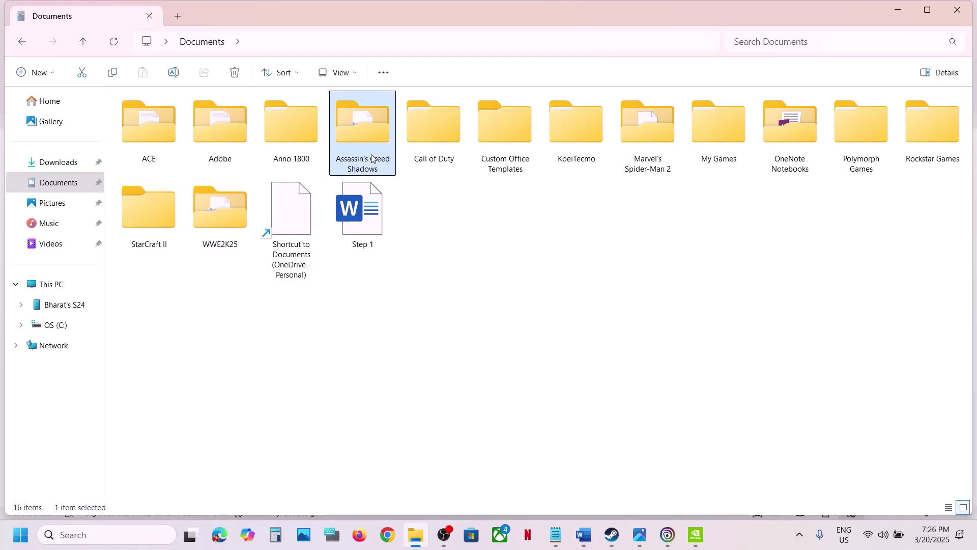
double_click(372, 158)
left_click(144, 133)
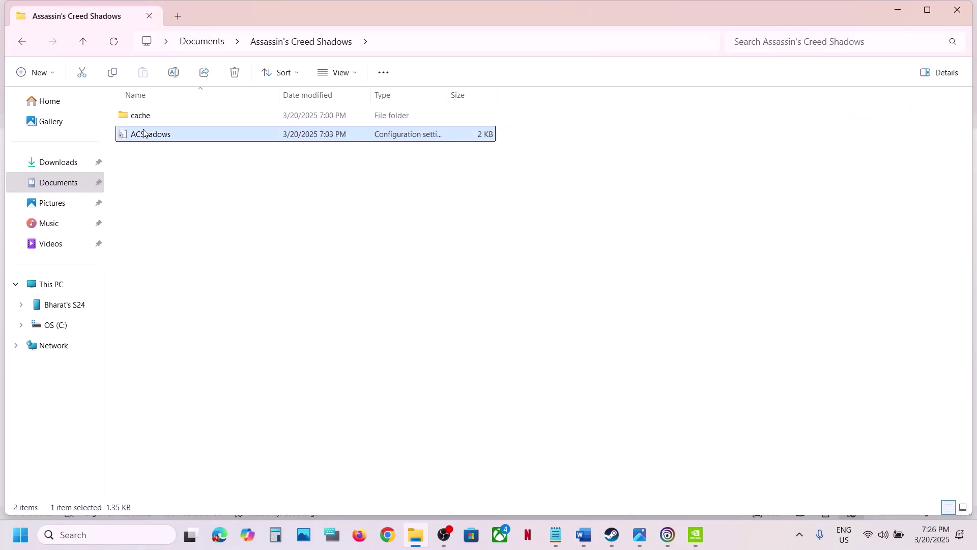
double_click(180, 136)
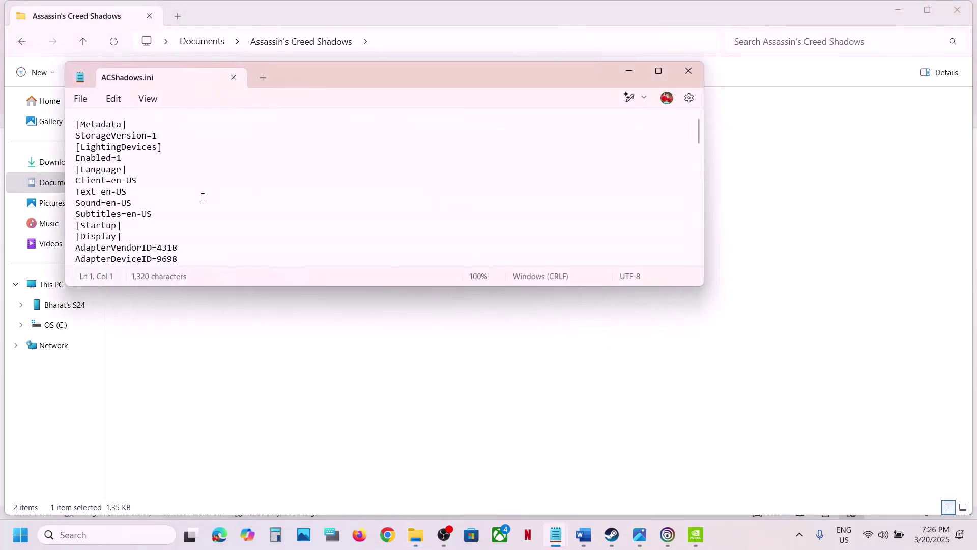
Scroll through ACShadows.ini and put the caret on the WindowMode line.
scroll(202, 197, "down", 2)
scroll(202, 197, "down", 1)
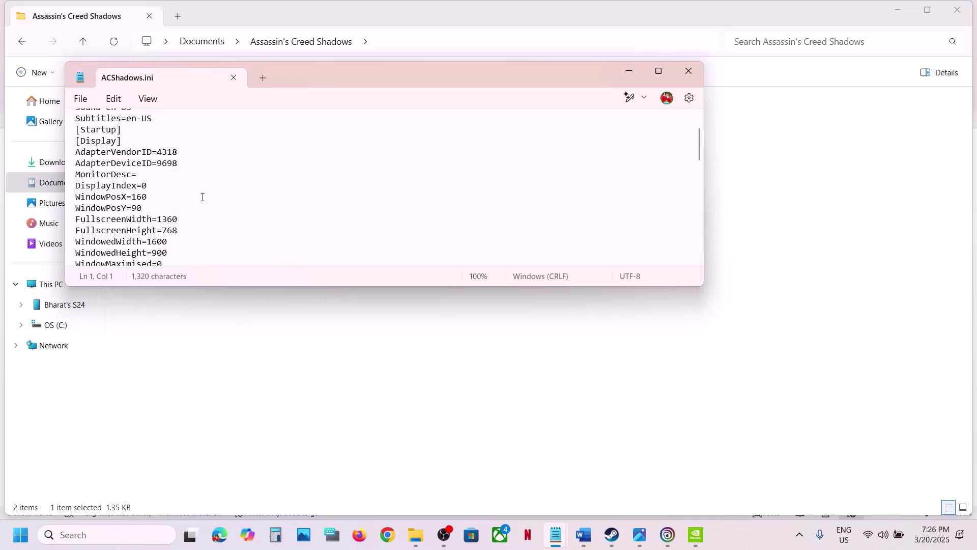
scroll(202, 197, "down", 1)
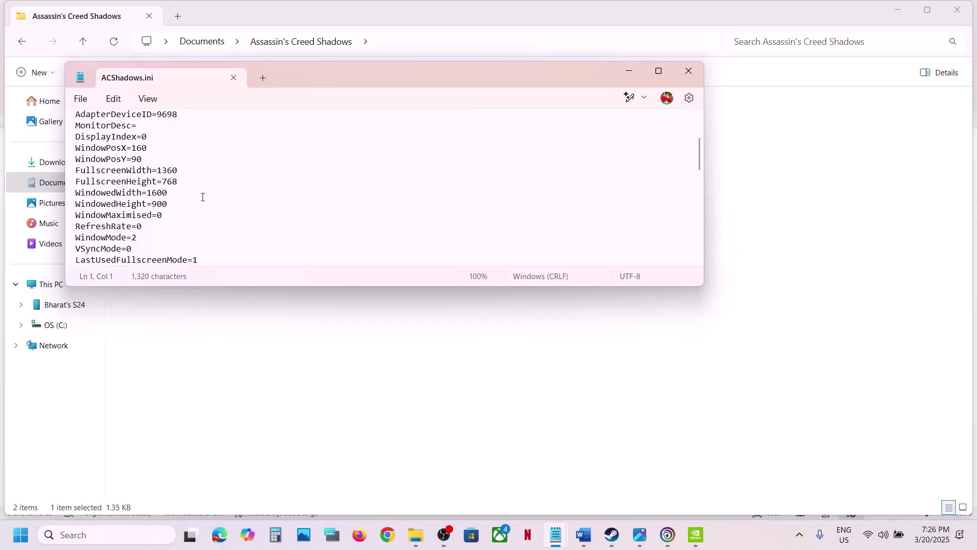
scroll(202, 197, "down", 2)
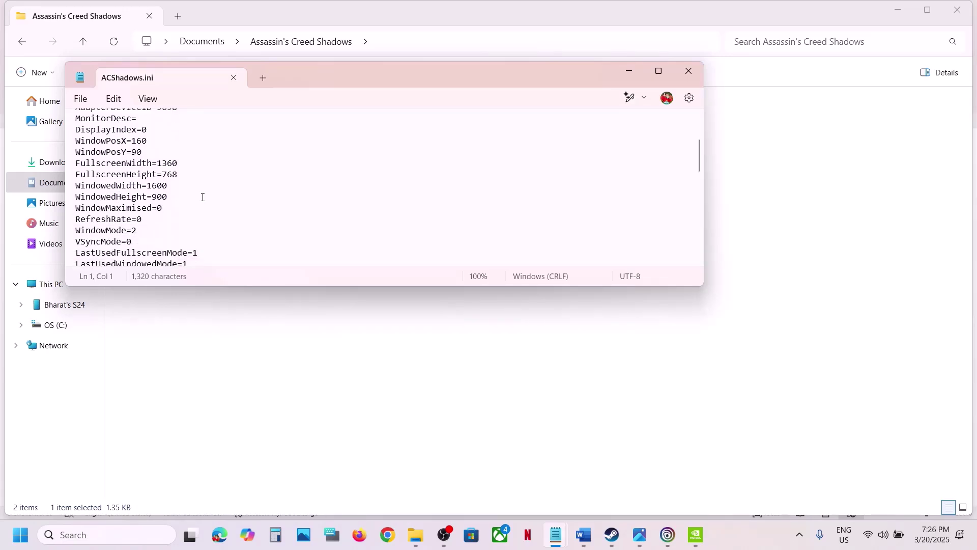
scroll(202, 197, "down", 4)
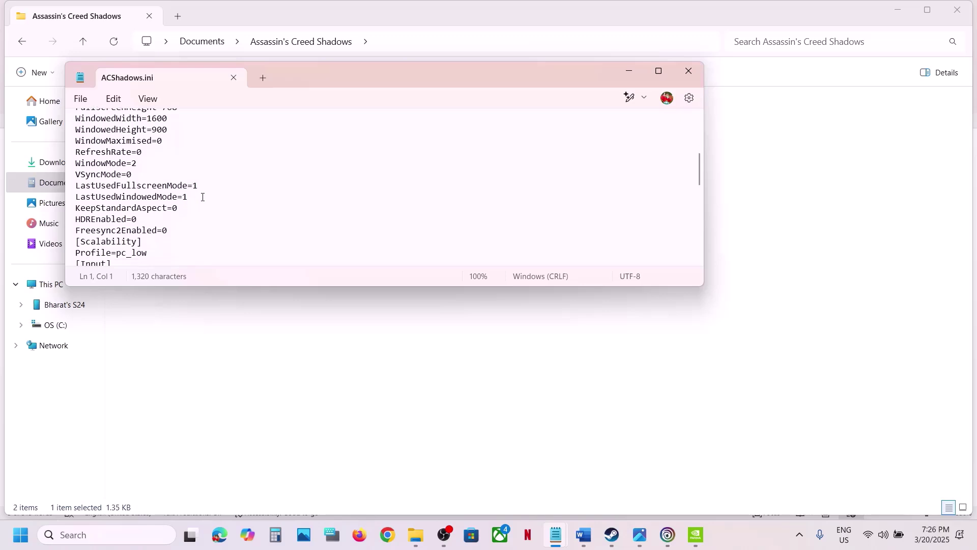
scroll(202, 197, "down", 3)
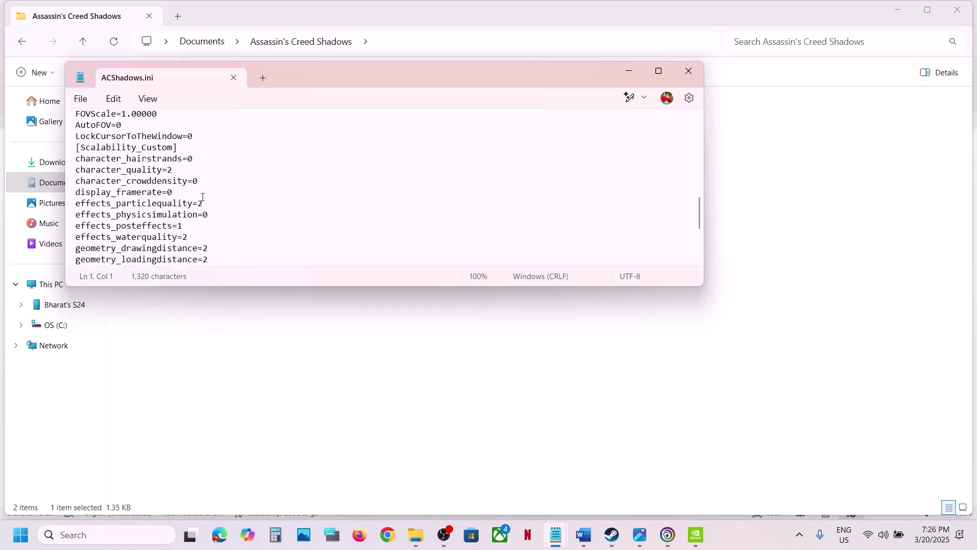
scroll(202, 197, "up", 14)
scroll(202, 197, "down", 2)
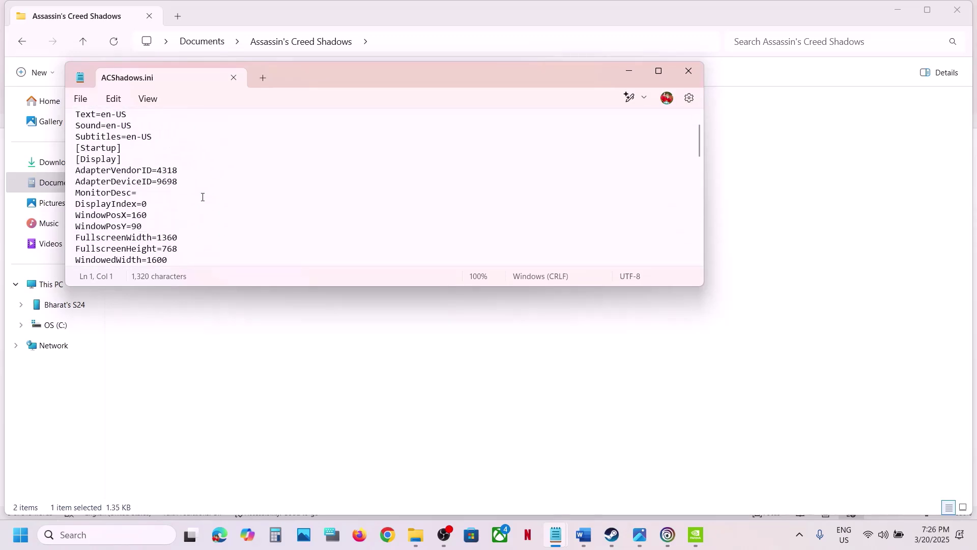
left_click(156, 218)
key("Down")
key("Down")
key("Down")
key("Down")
key("Down")
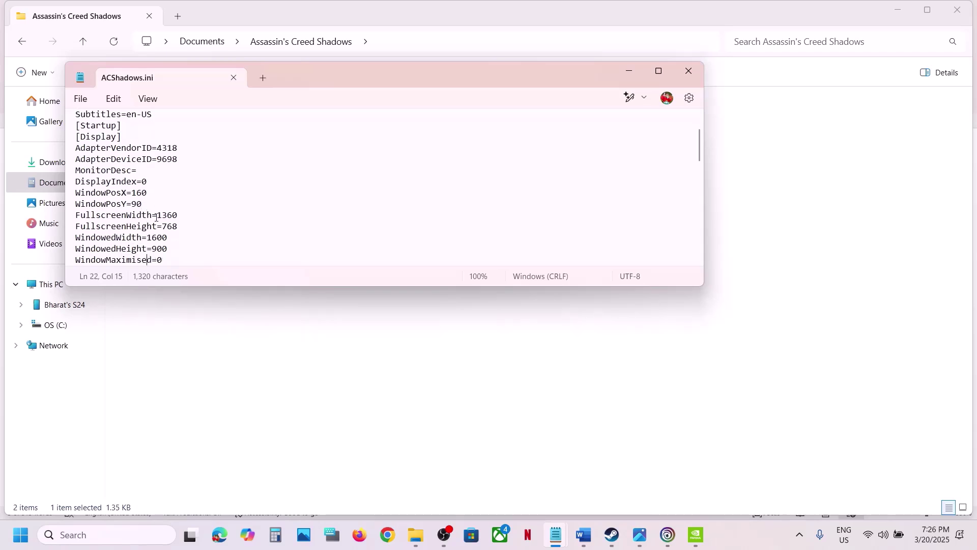
key("Down")
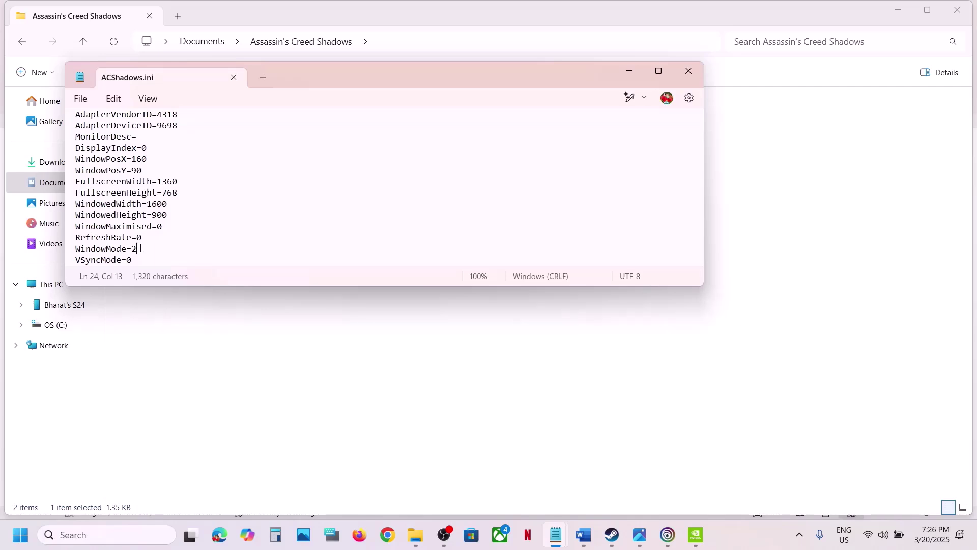
Change WindowMode from 2 to 1 and save with File > Save.
key("BackSpace")
type("1")
left_click(81, 100)
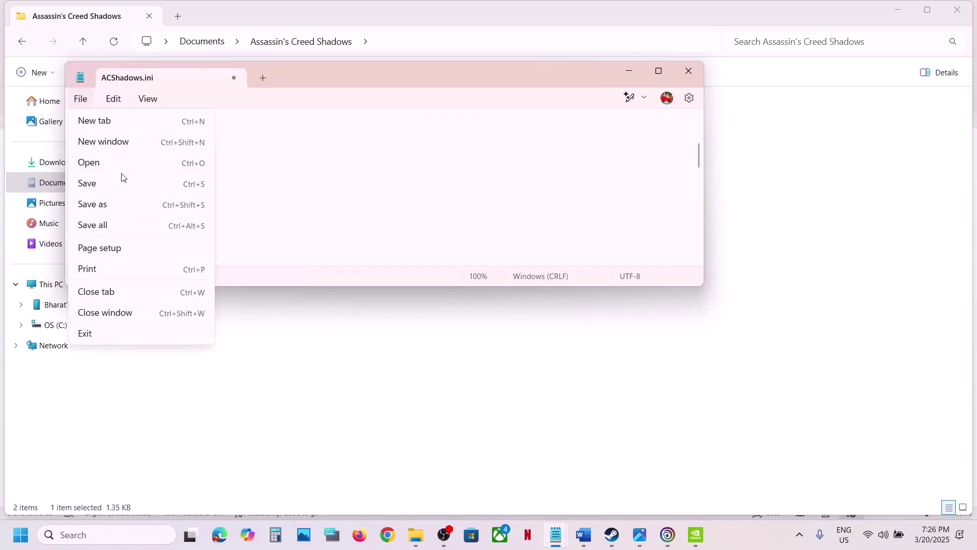
left_click(105, 182)
Close Notepad and check Step 3's instruction in the Word guide.
left_click(687, 73)
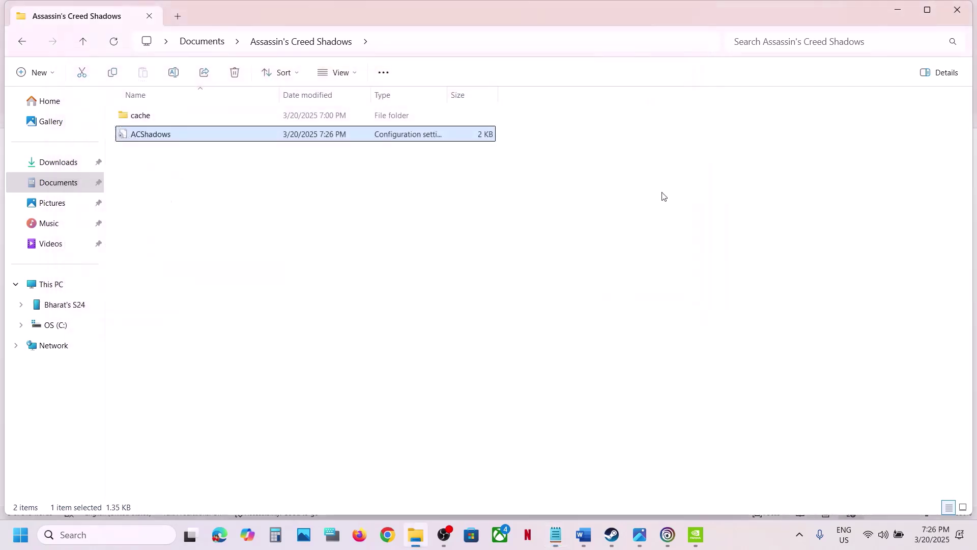
left_click(611, 534)
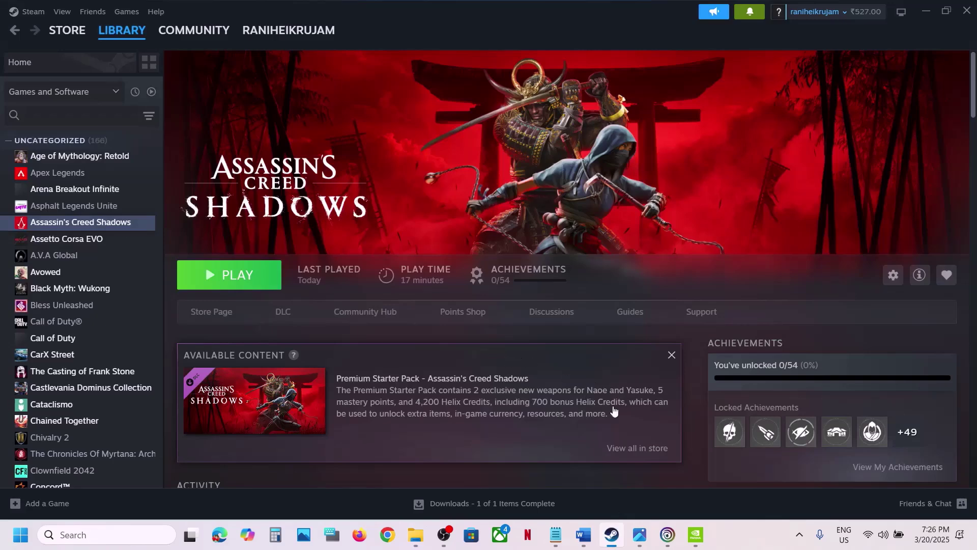
left_click(591, 536)
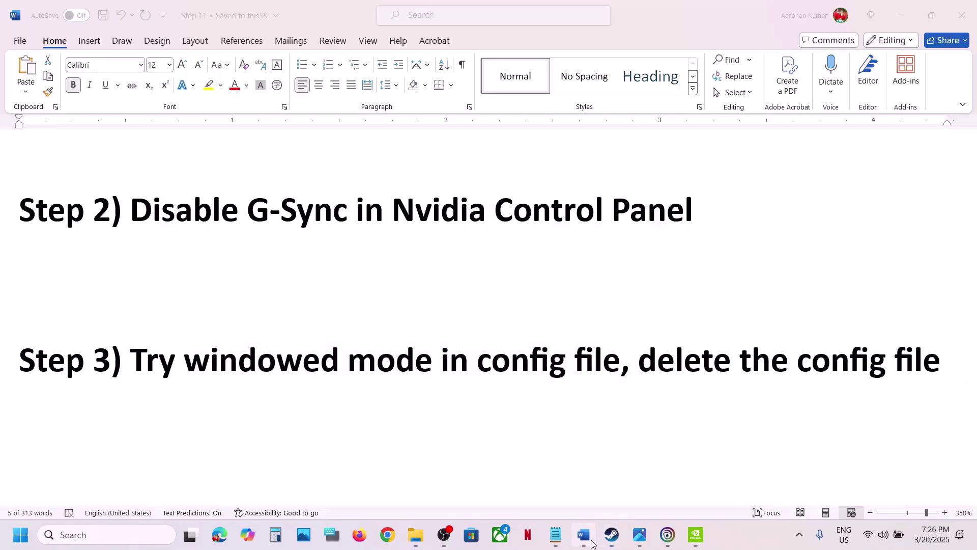
double_click(646, 363)
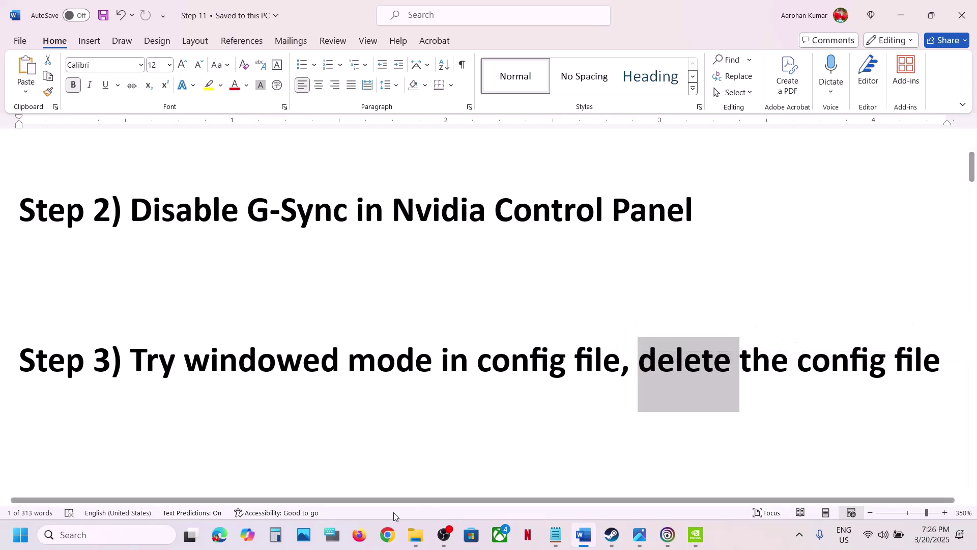
Copy ACShadows onto the desktop as a backup, then go up to Documents.
left_click(416, 535)
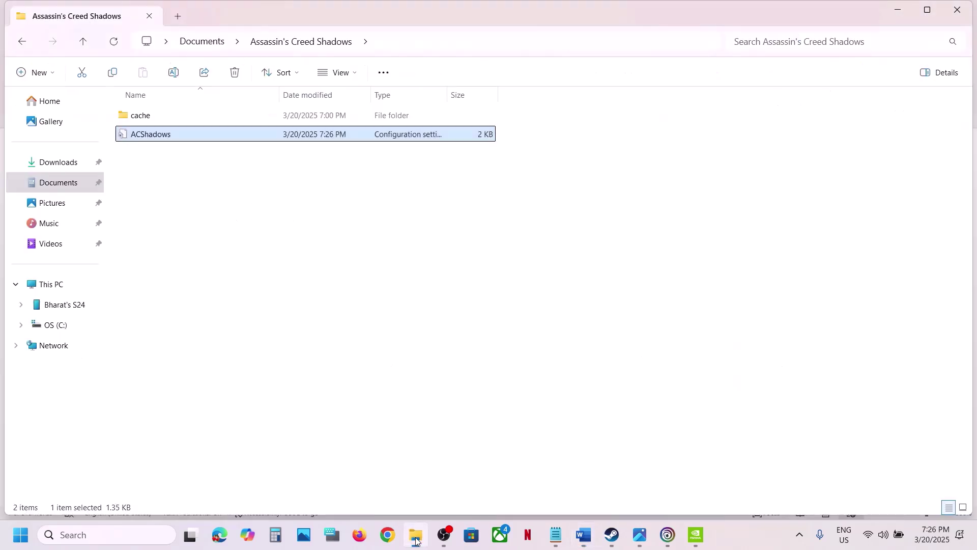
right_click(153, 140)
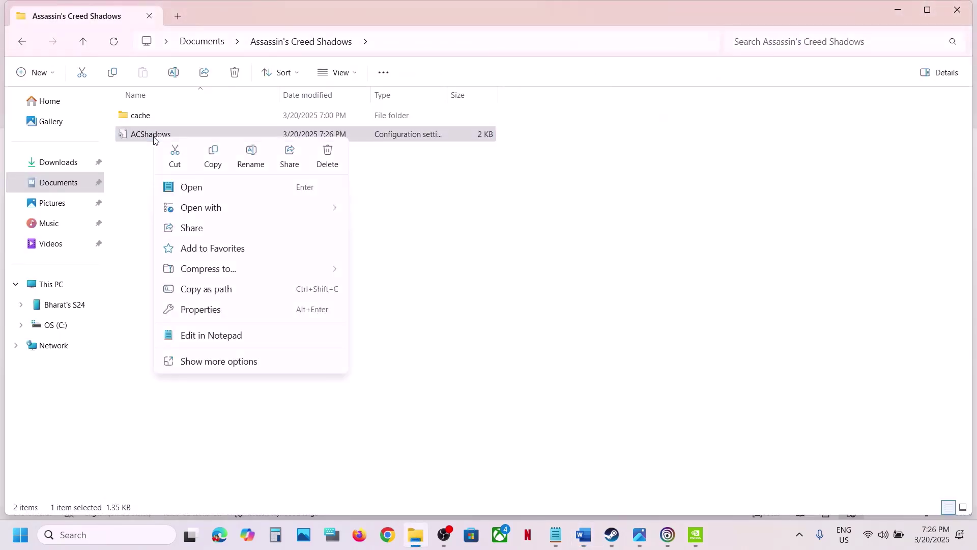
left_click(214, 158)
key("super+d")
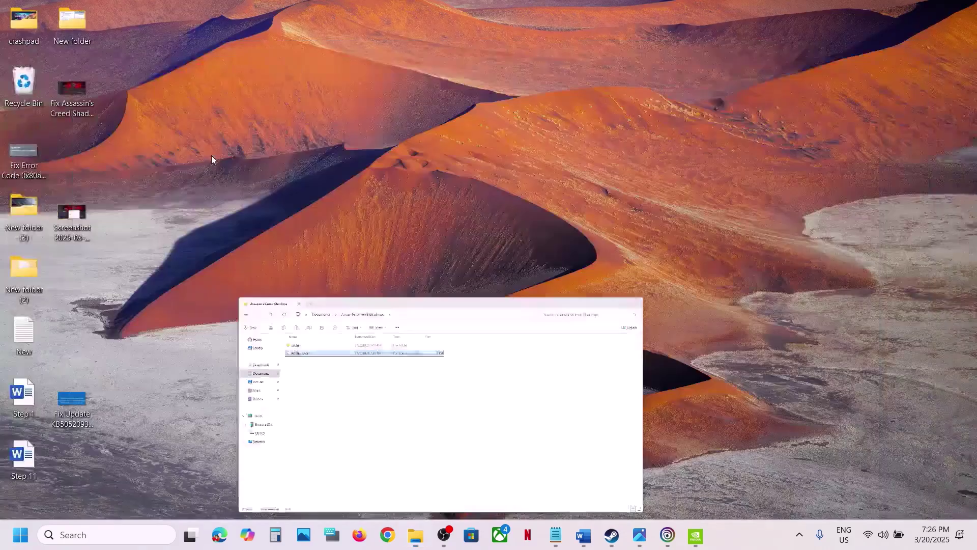
key("ctrl+v")
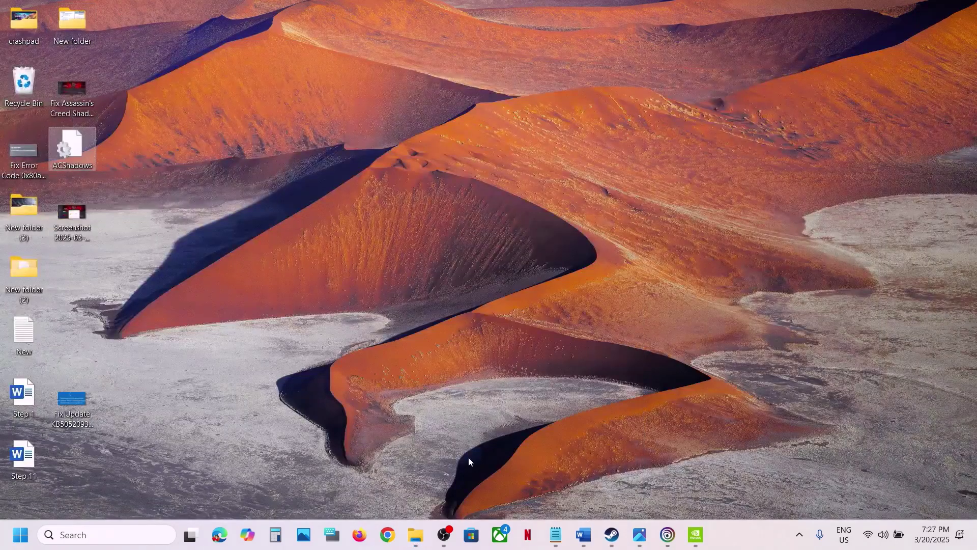
left_click(416, 534)
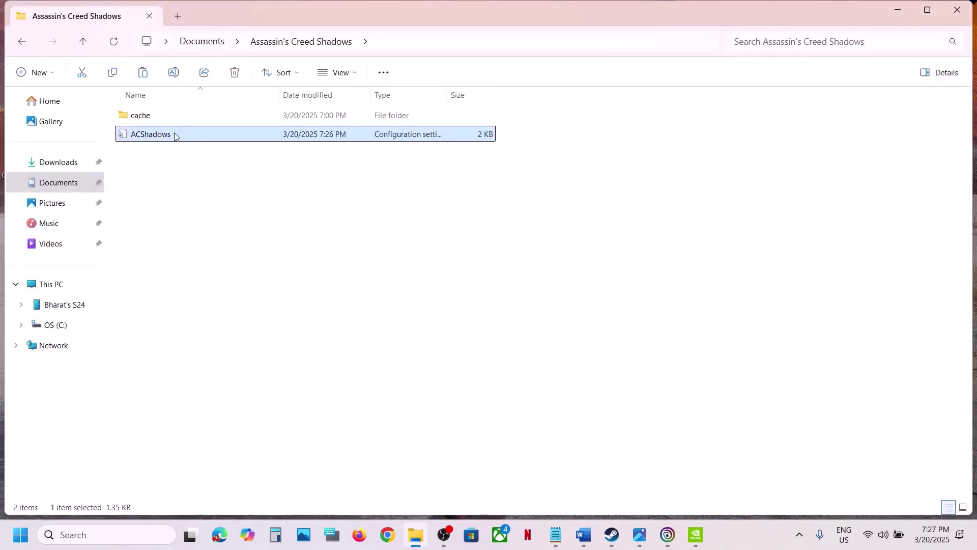
right_click(175, 135)
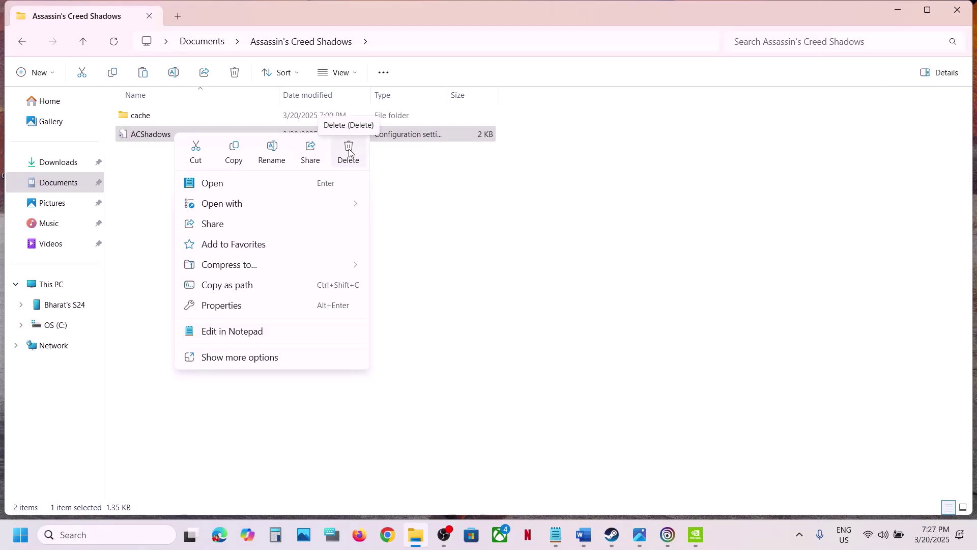
left_click(82, 45)
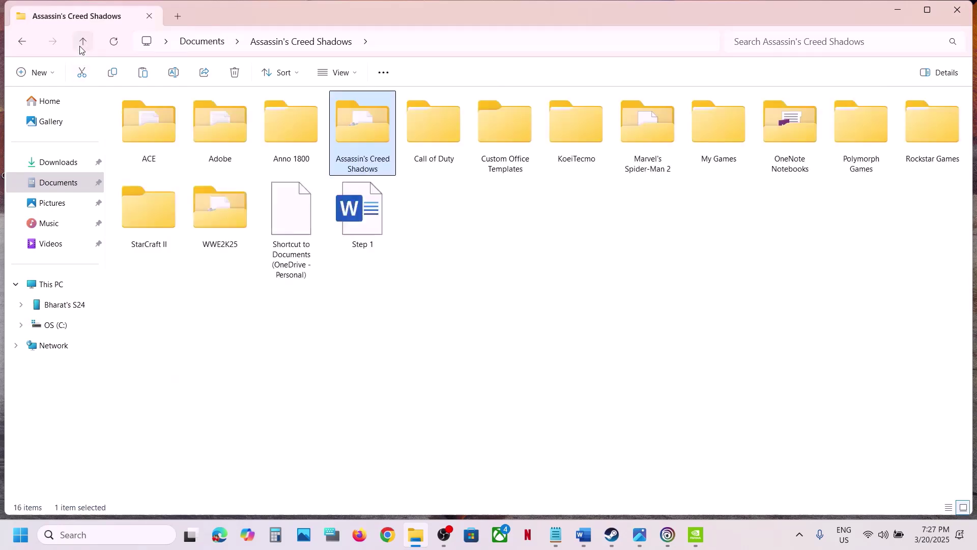
Open and dismiss the Assassin's Creed Shadows folder's context menu without deleting anything.
right_click(361, 159)
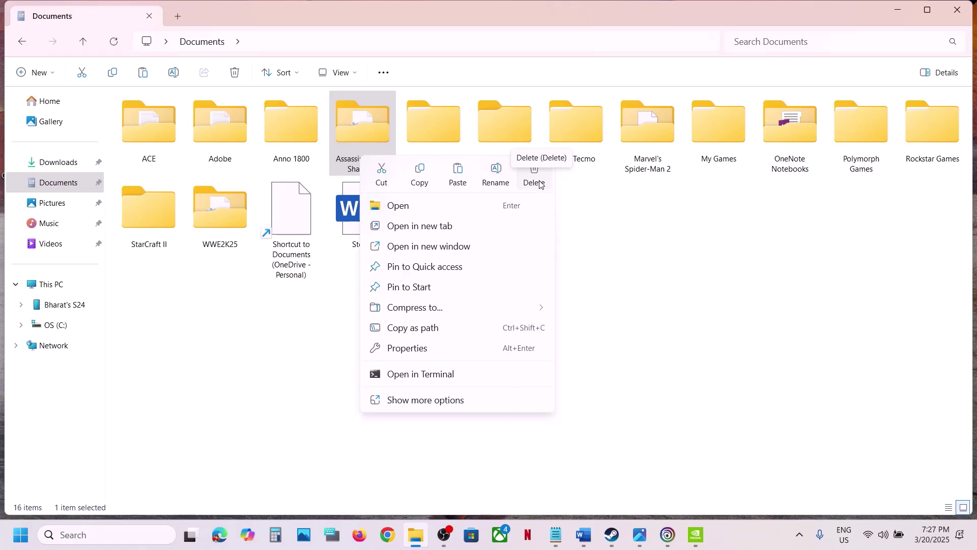
left_click(573, 216)
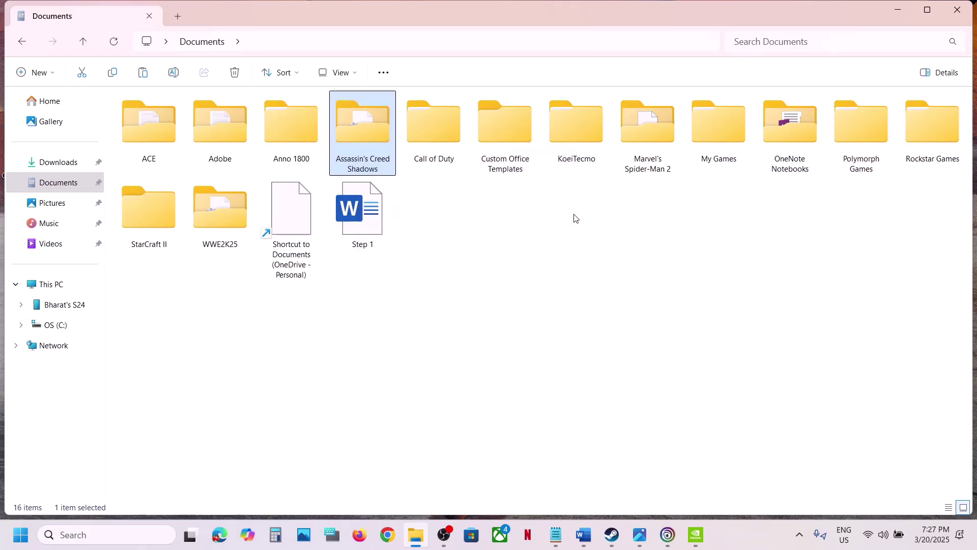
right_click(371, 141)
left_click(669, 390)
left_click(670, 390)
left_click(612, 535)
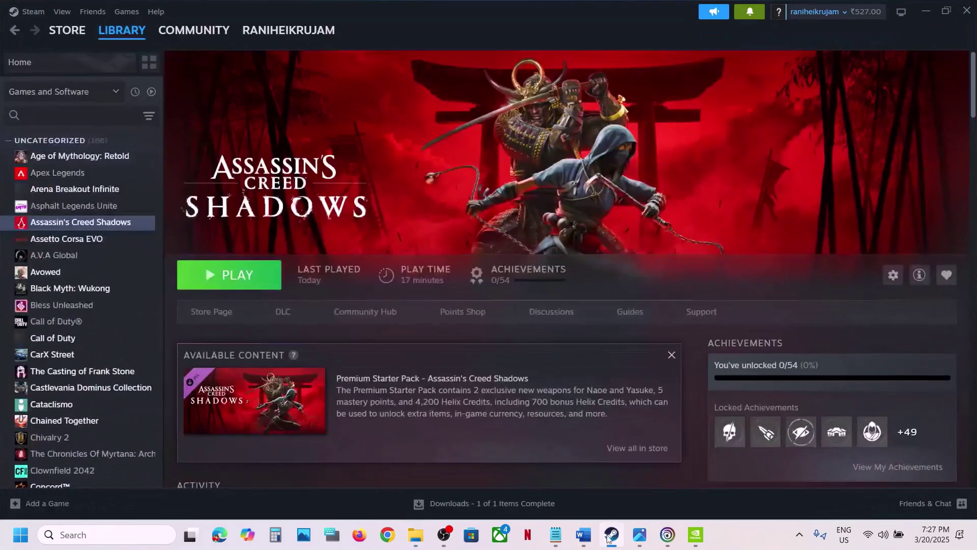
left_click(612, 535)
Reopen the Assassin's Creed Shadows folder and select the ACShadows config file.
double_click(382, 144)
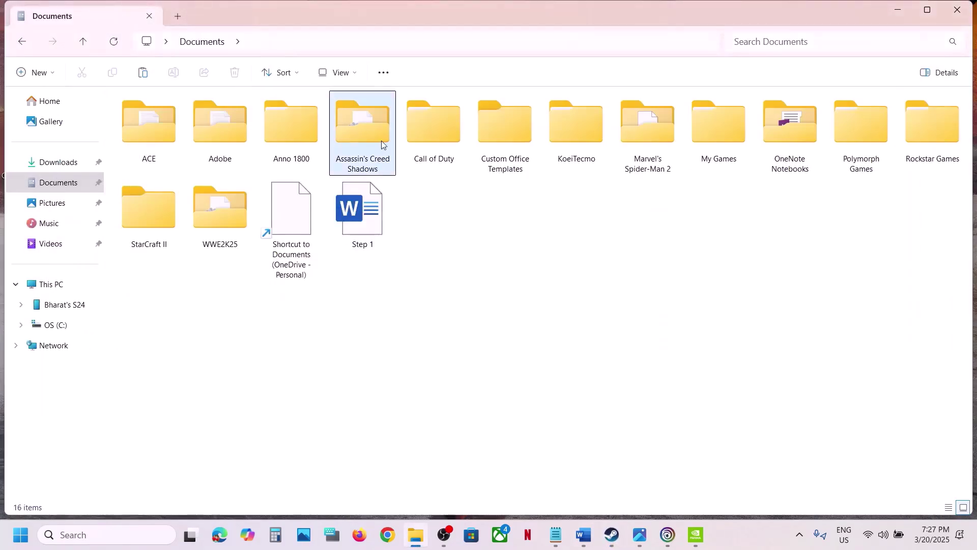
left_click(158, 136)
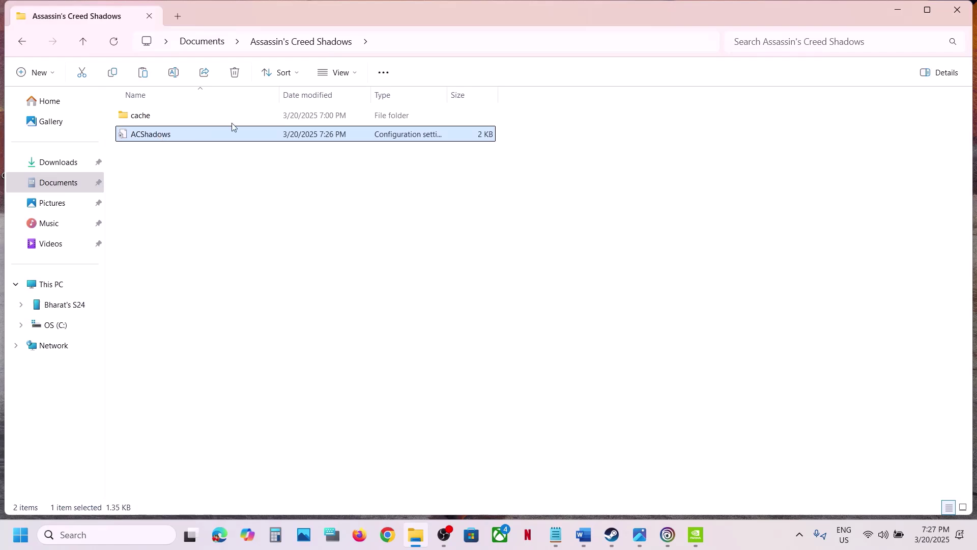
right_click(167, 139)
left_click(568, 415)
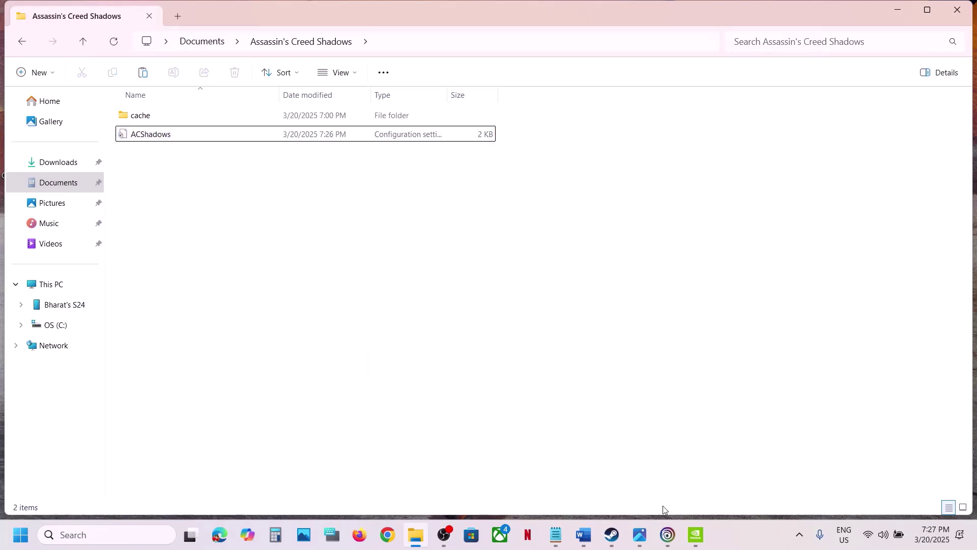
Read Step 4 in the Word guide, then bring up Steam's Assassin's Creed Shadows page.
left_click(590, 538)
scroll(435, 389, "down", 3)
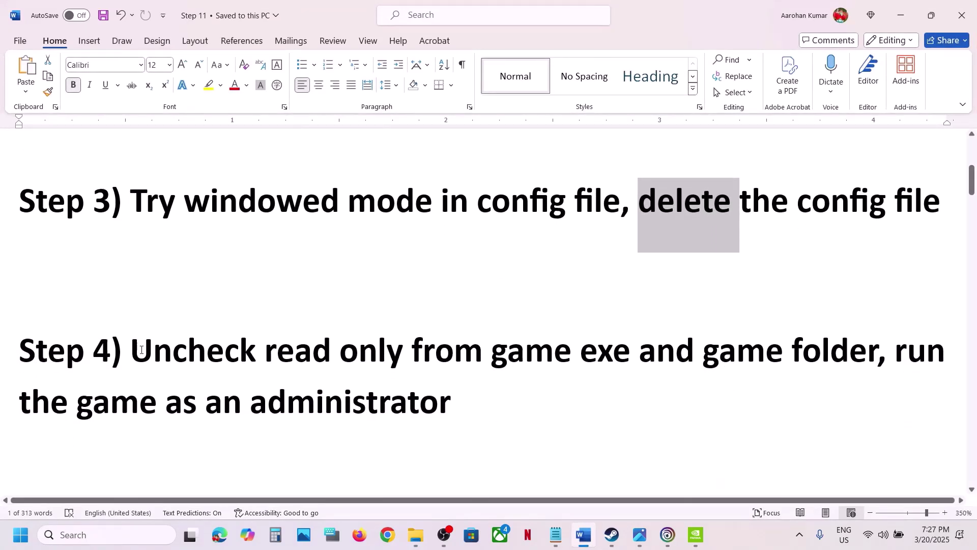
left_click_drag(142, 350, 784, 359)
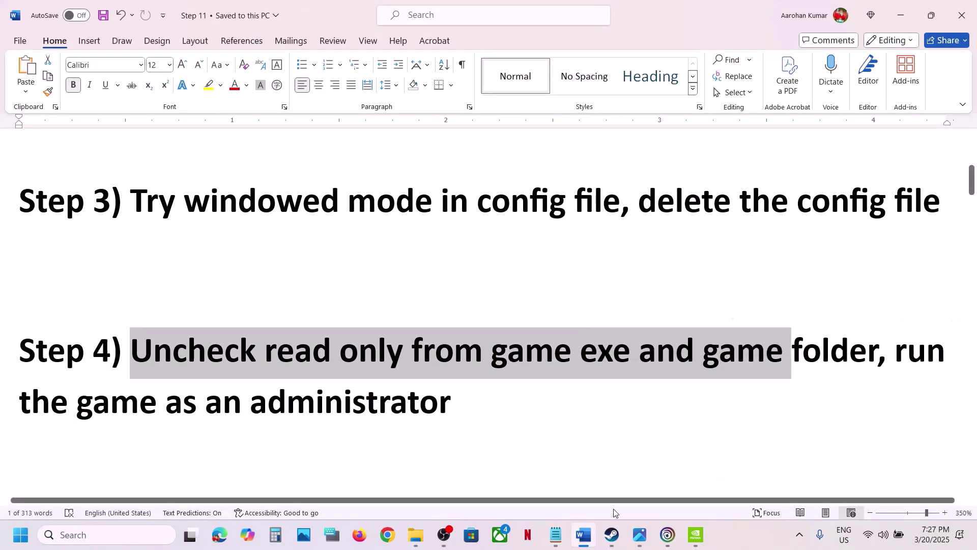
left_click(612, 539)
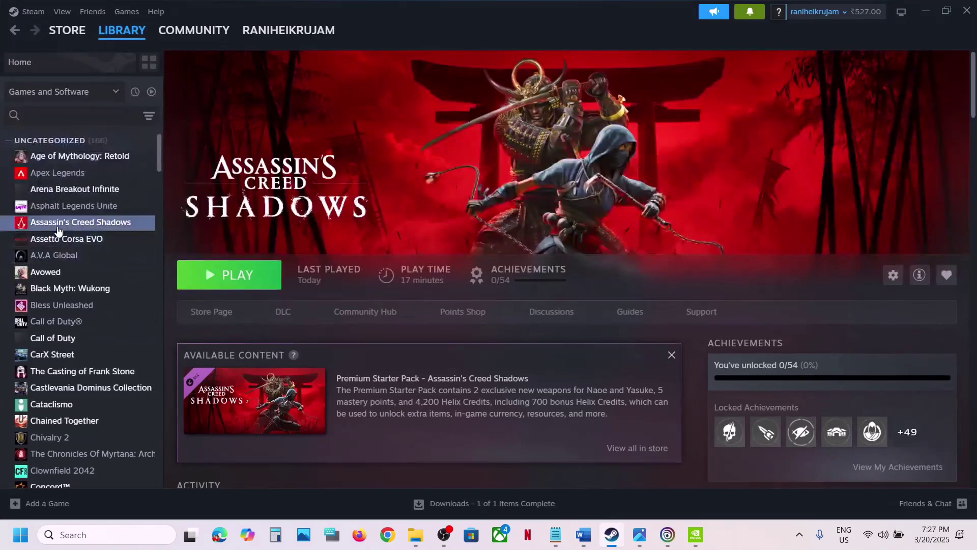
Open the game's installed files from Steam, then go up to the common folder.
right_click(59, 227)
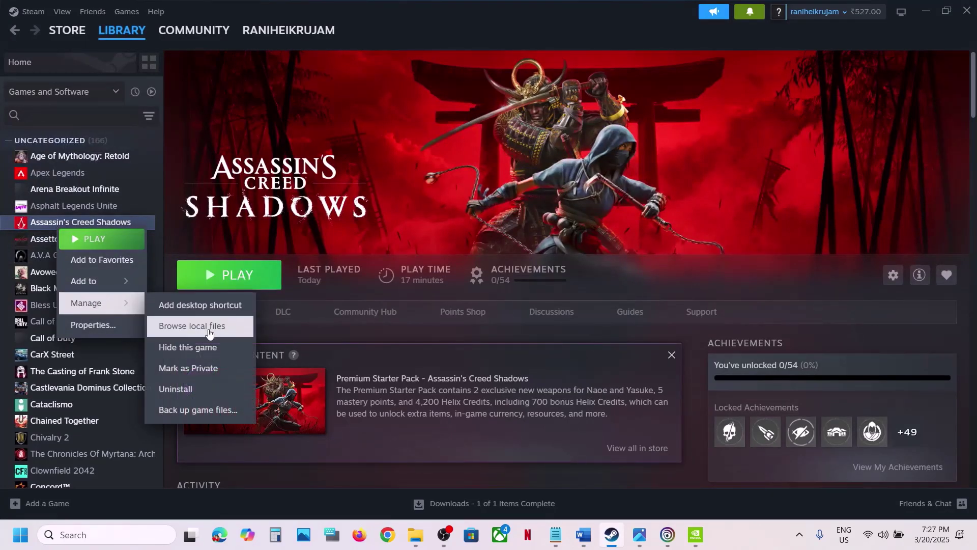
left_click(209, 329)
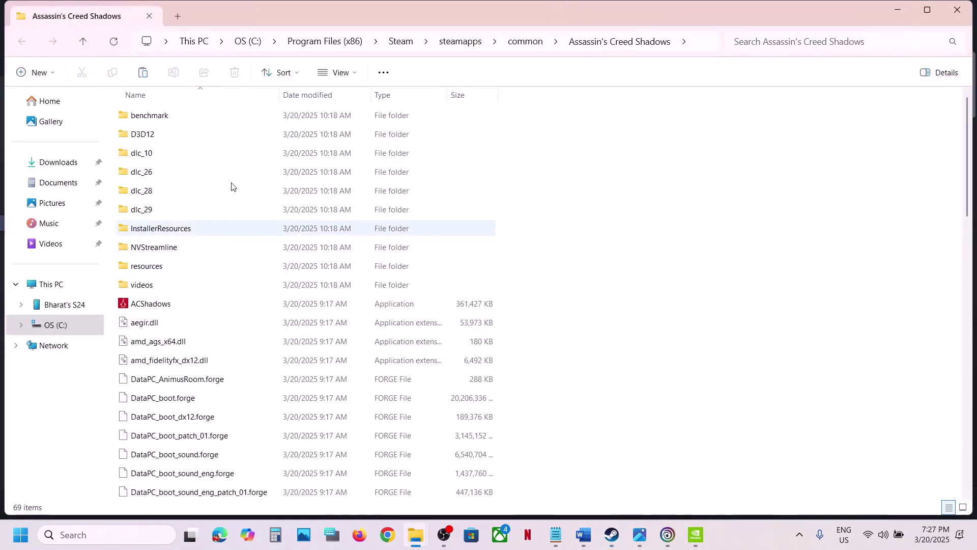
left_click(84, 43)
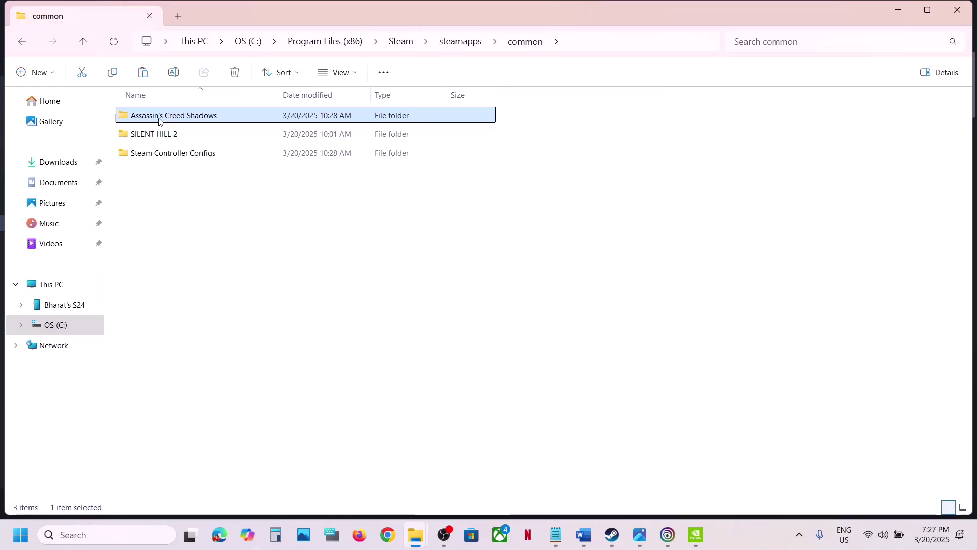
Uncheck Read-only on the Assassin's Creed Shadows folder, applying to all subfolders and files.
right_click(178, 120)
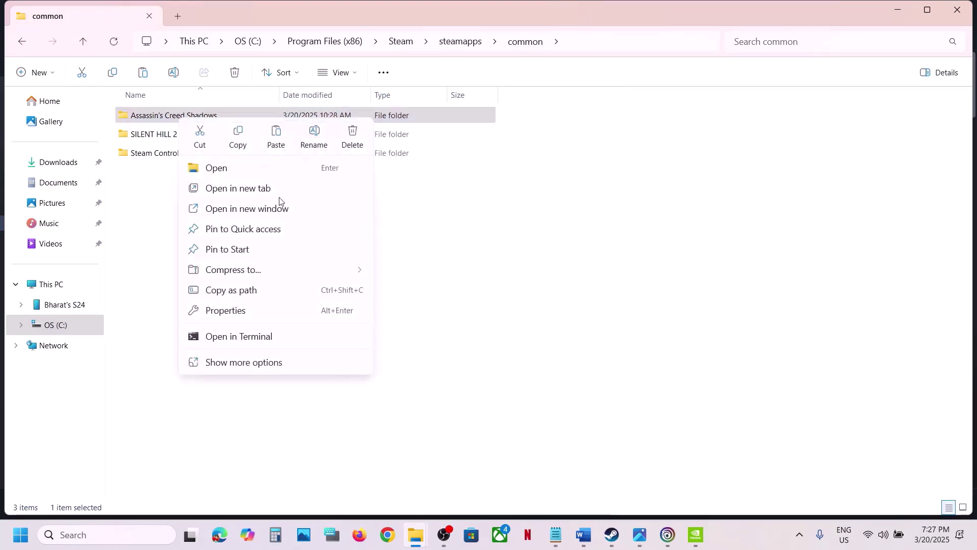
left_click(237, 311)
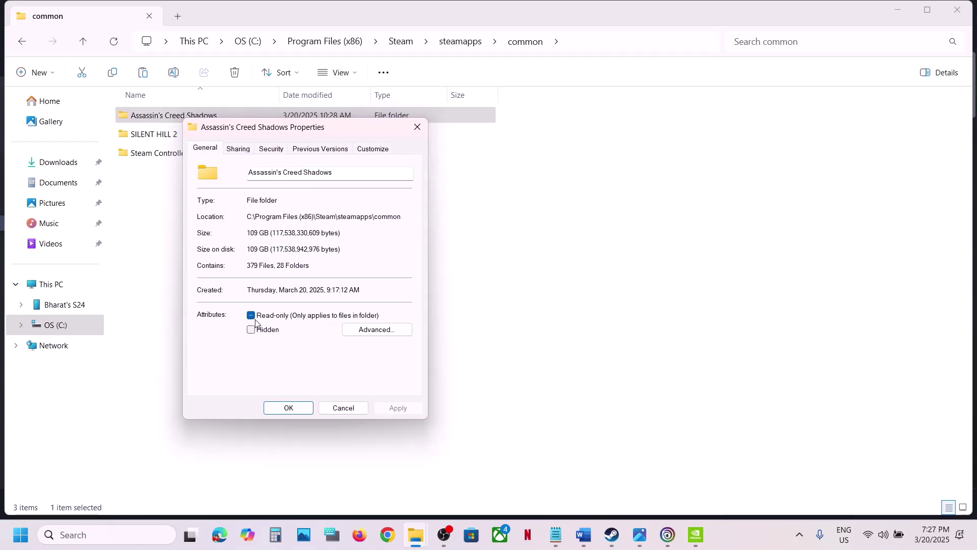
left_click(251, 315)
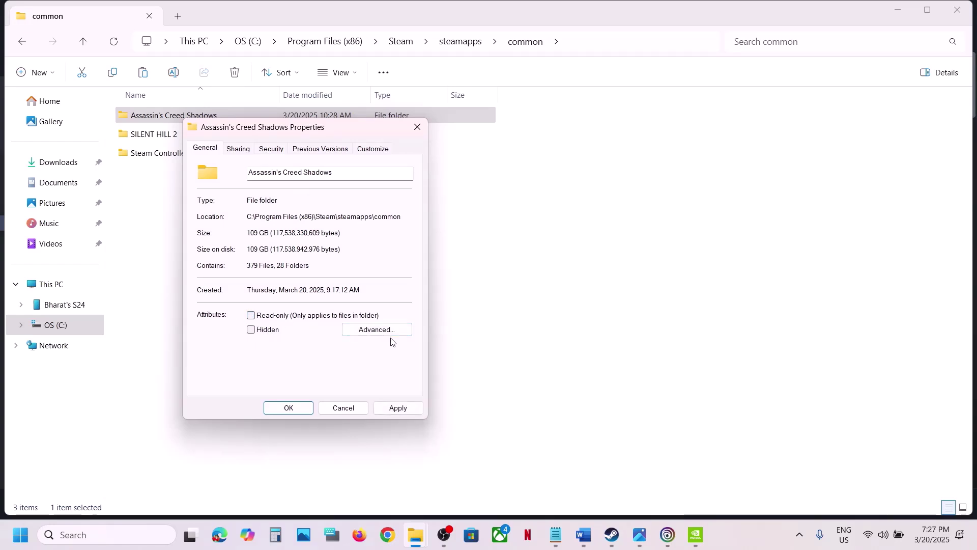
left_click(399, 409)
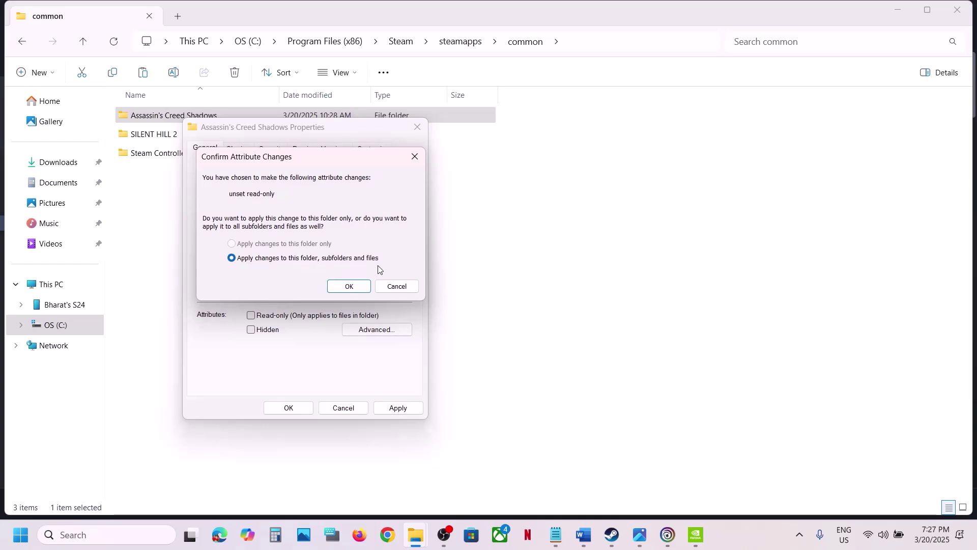
left_click(350, 286)
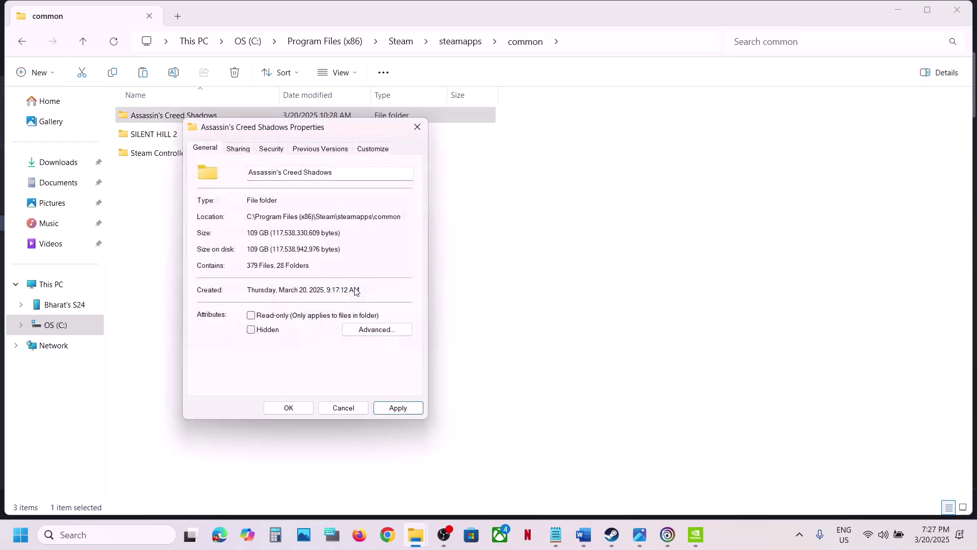
left_click(301, 410)
Open the Assassin's Creed Shadows folder and view the ACShadows executable's properties.
double_click(186, 121)
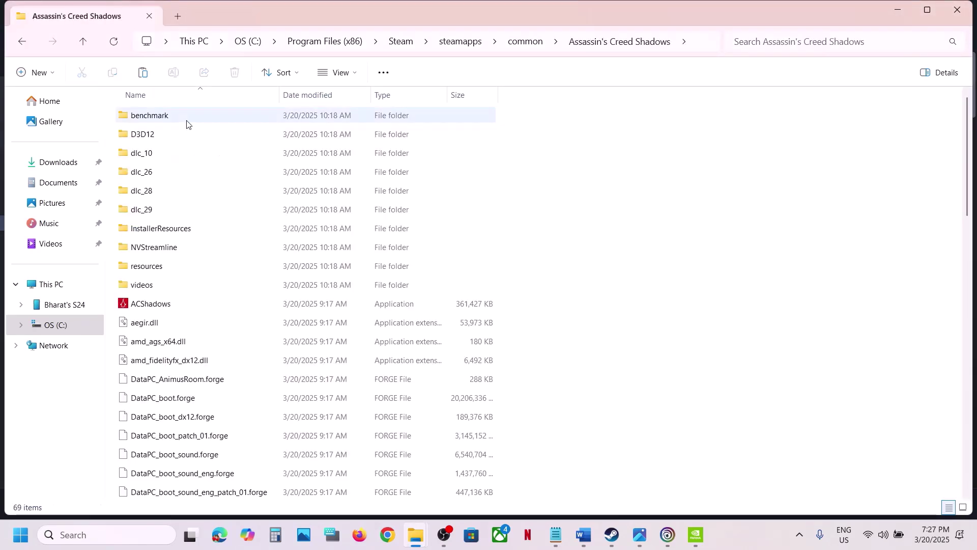
left_click(167, 304)
right_click(167, 305)
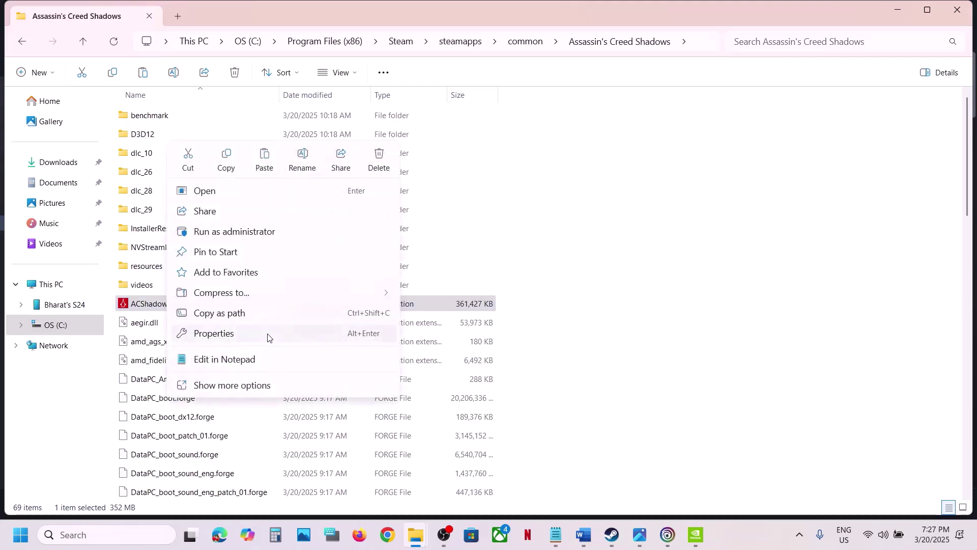
left_click(240, 342)
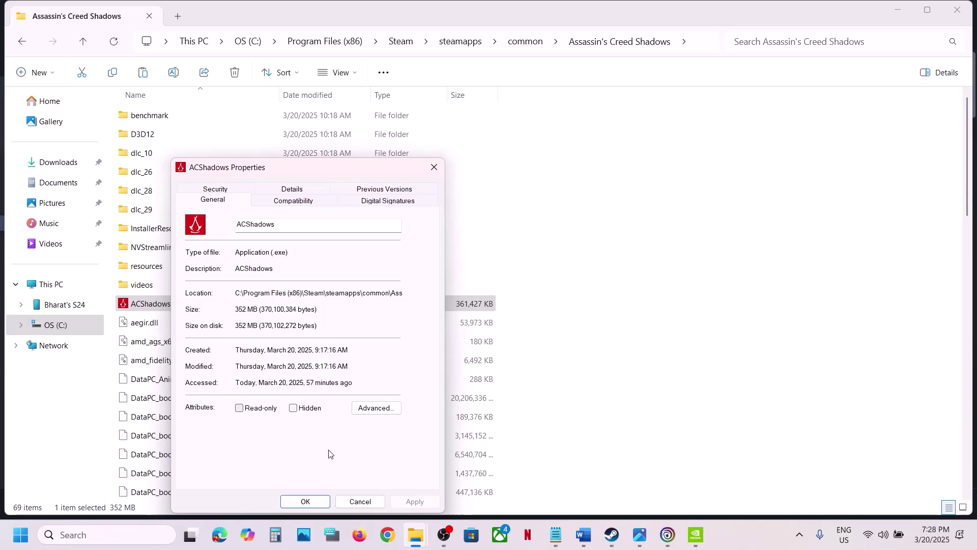
left_click(317, 503)
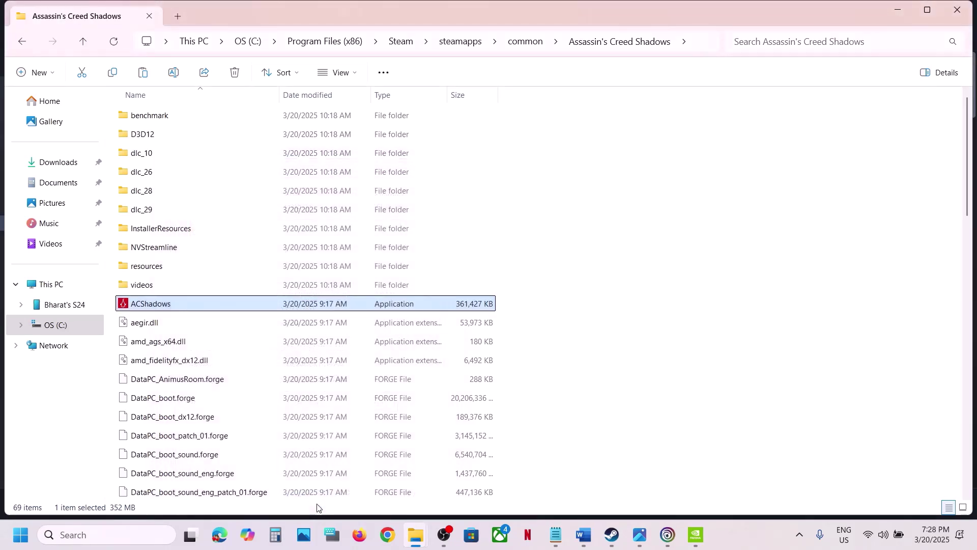
Set ACShadows to 'Run this program as an administrator' under Compatibility, apply, and return to Word.
right_click(192, 305)
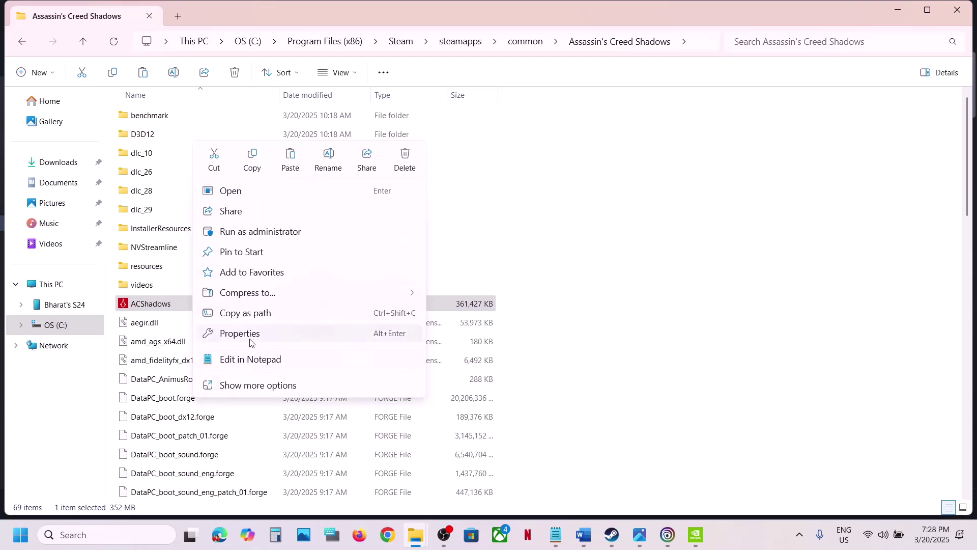
left_click(250, 333)
left_click(317, 199)
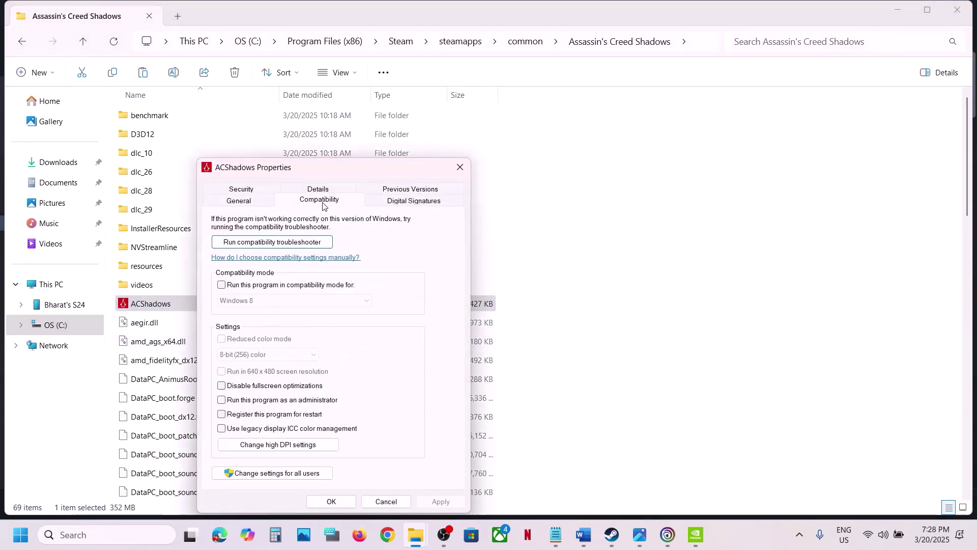
left_click(222, 400)
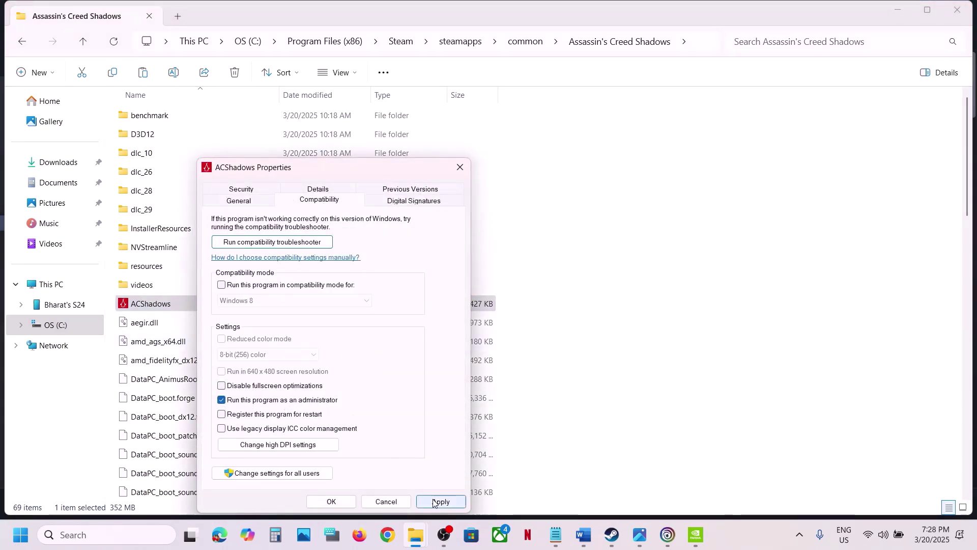
left_click(433, 502)
left_click(331, 500)
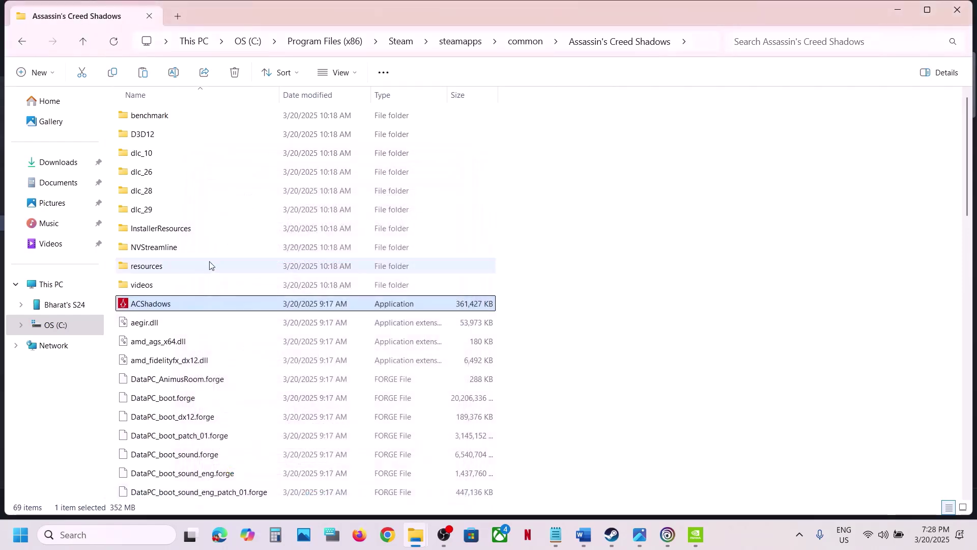
left_click(583, 534)
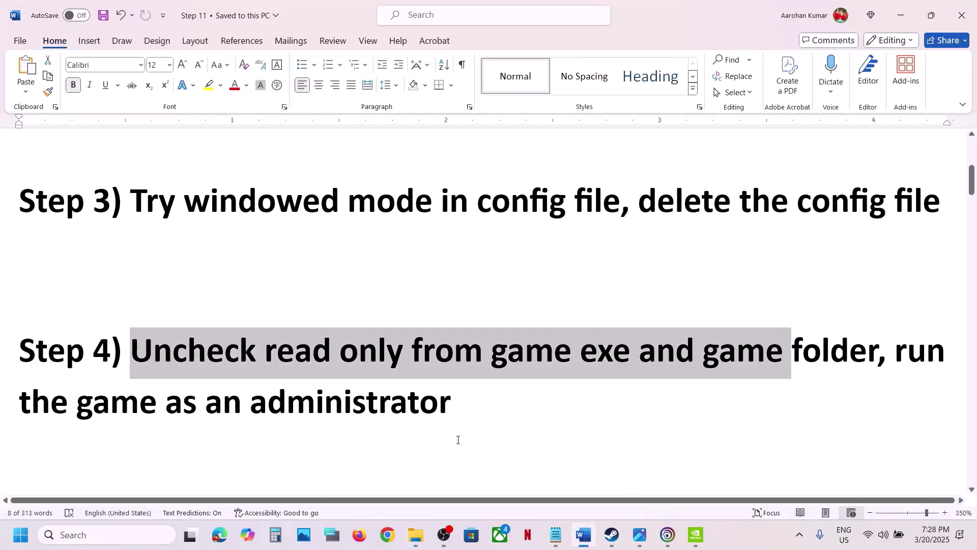
Highlight the Step 5 heading and its NVIDIA and AMD driver links, then follow the NVIDIA link.
scroll(458, 439, "down", 5)
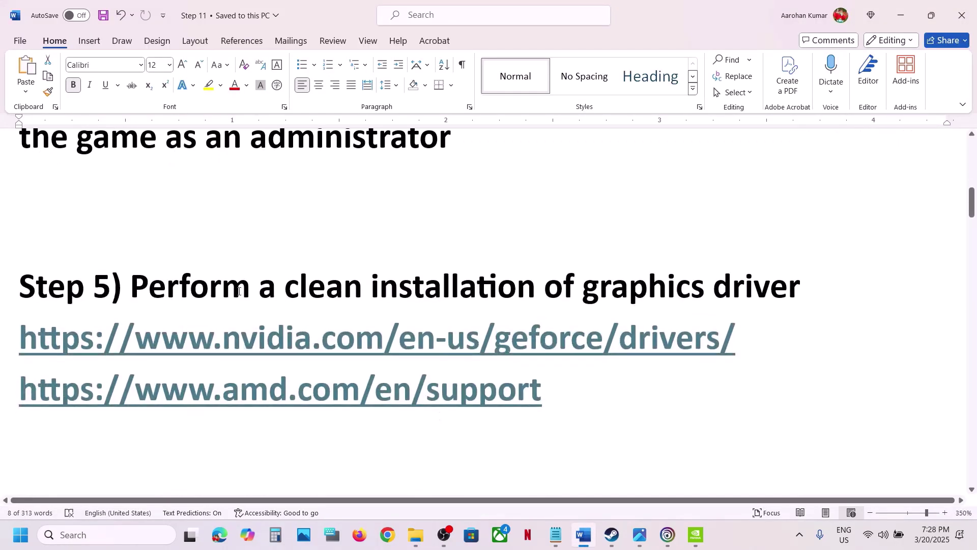
left_click_drag(147, 284, 808, 287)
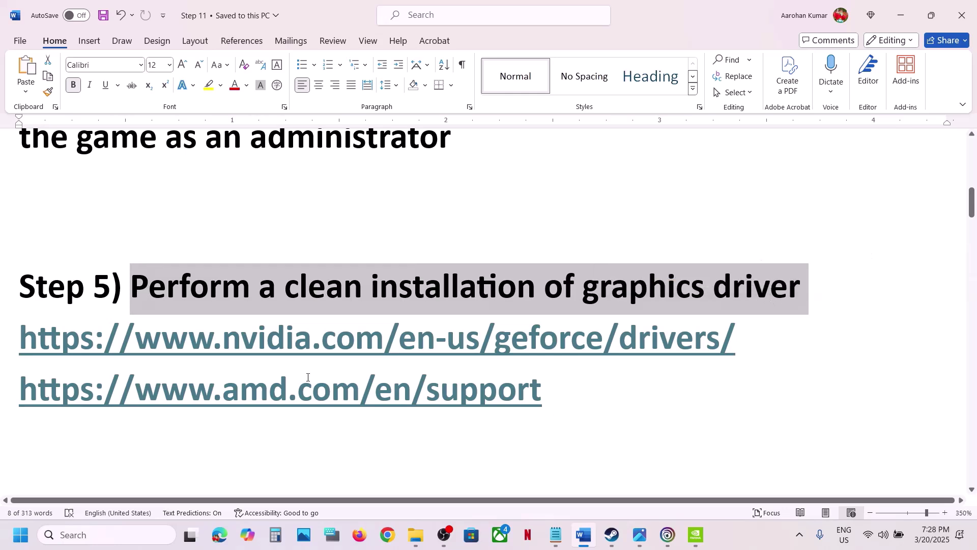
left_click_drag(179, 346, 570, 341)
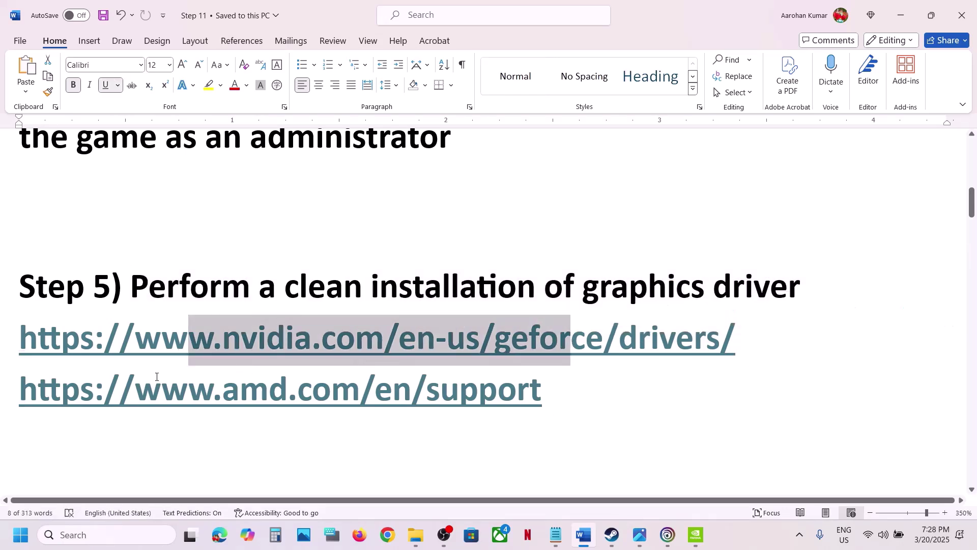
left_click_drag(162, 386, 331, 423)
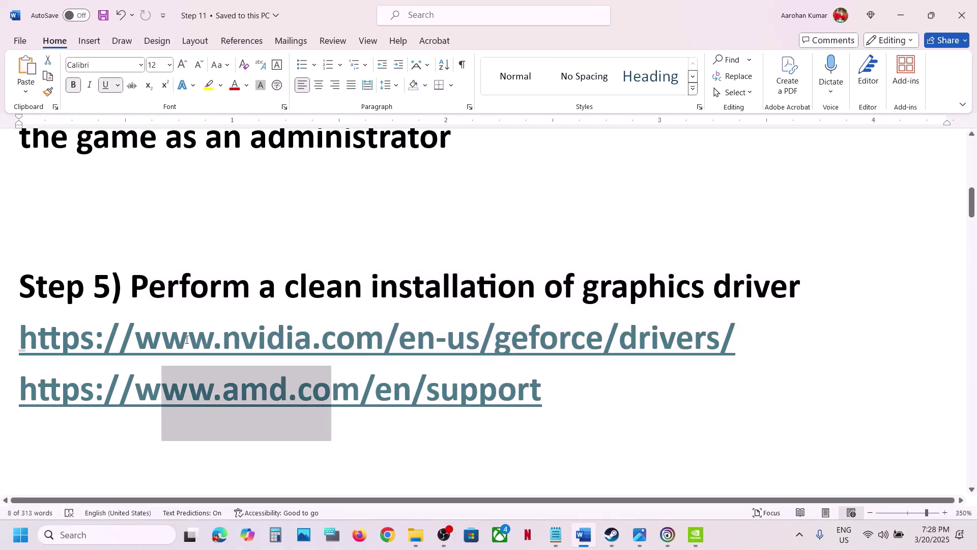
left_click_drag(187, 339, 506, 339)
left_click(506, 340, "ctrl")
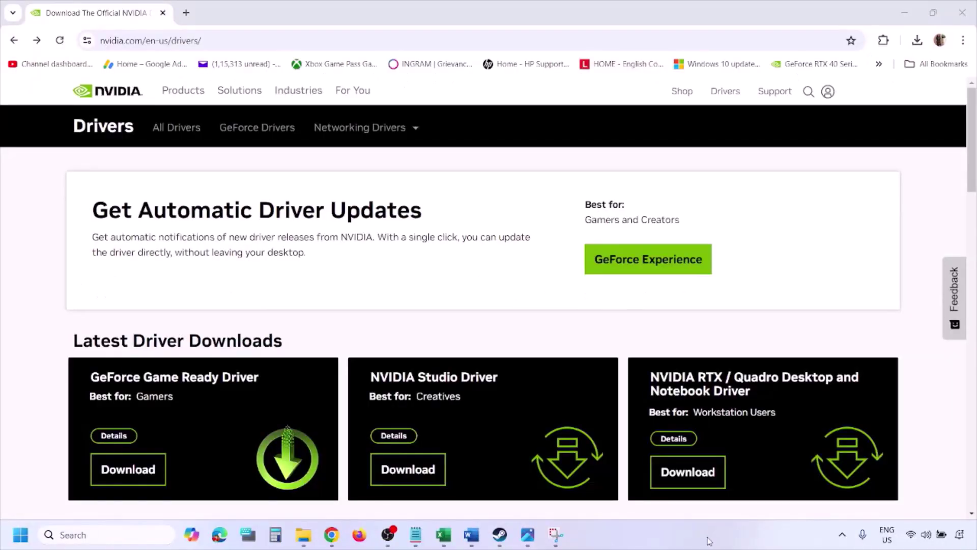
Find the GeForce RTX 3050 Laptop GPU driver for Windows 11, then view the 1.png results screenshot.
scroll(228, 311, "down", 8)
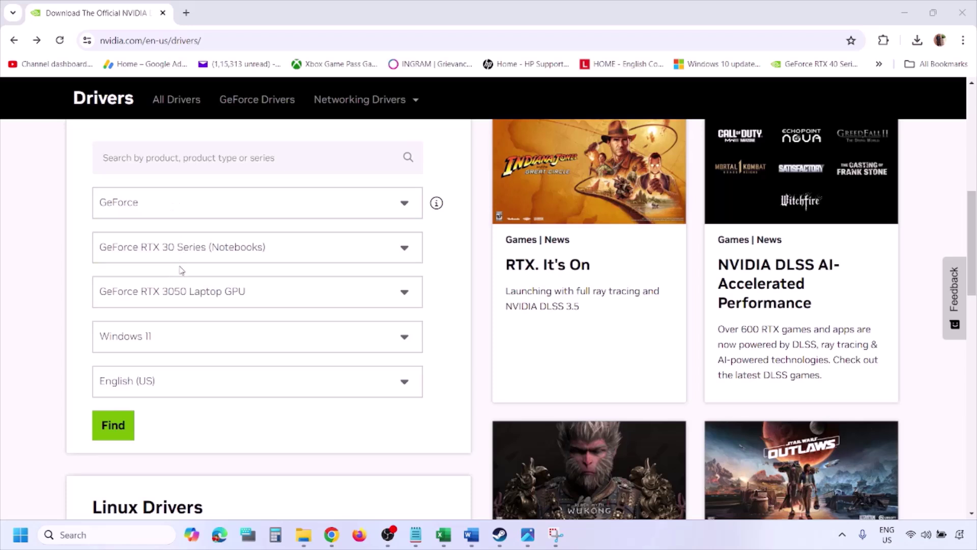
left_click(161, 339)
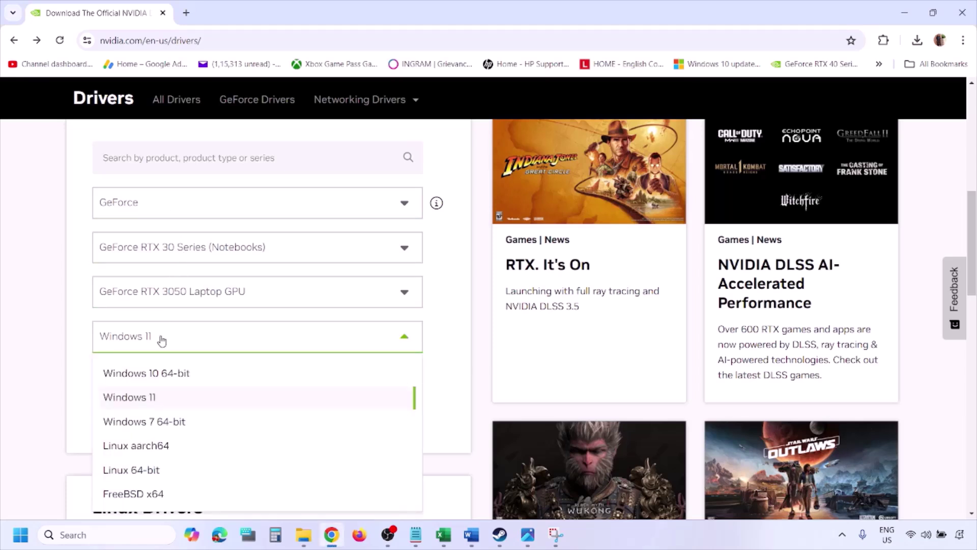
left_click(143, 402)
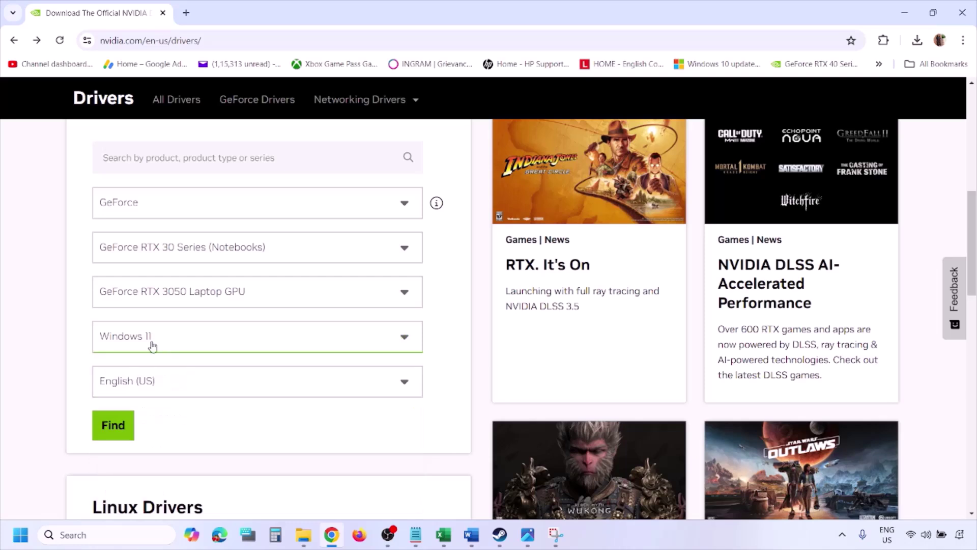
left_click(117, 429)
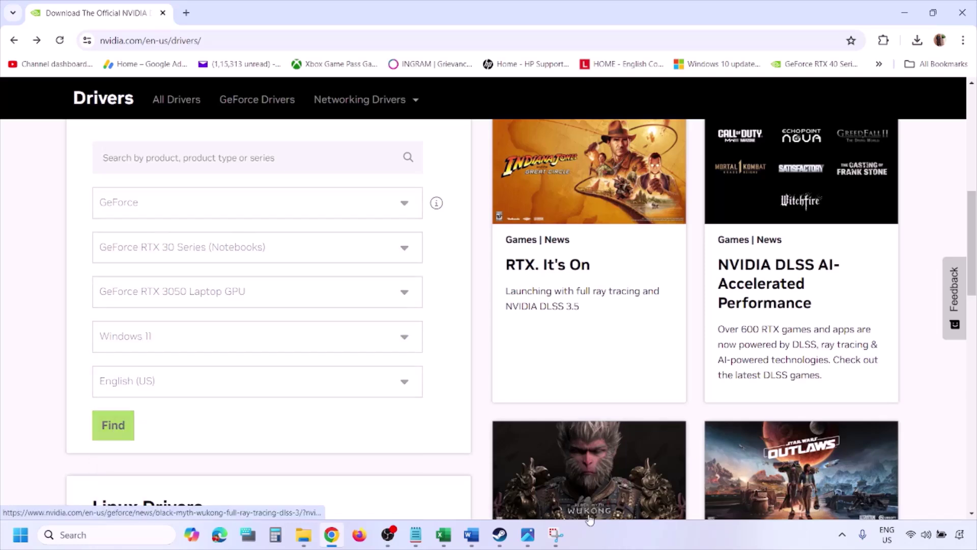
left_click(529, 541)
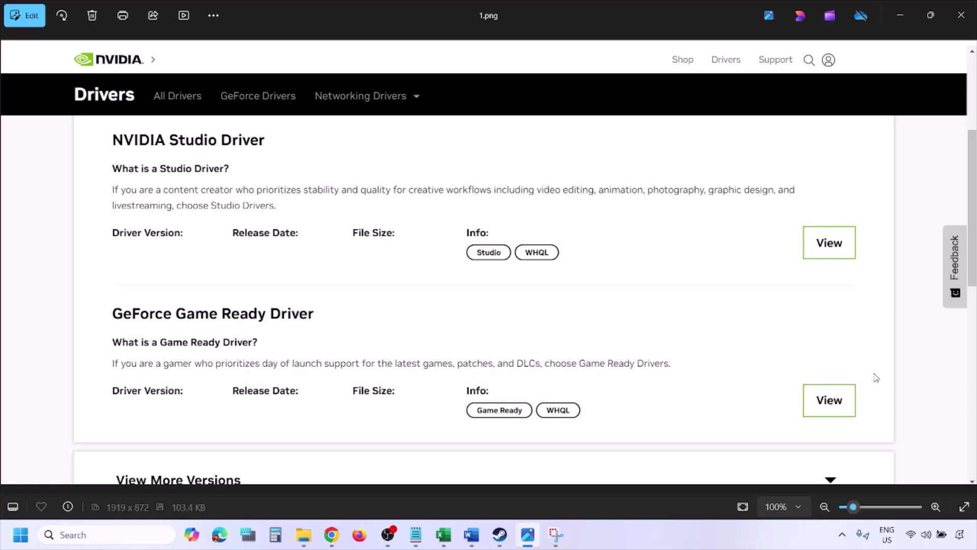
Step through the driver screenshots to 5.png's custom clean installation, then bring up the Start power options.
key("Right")
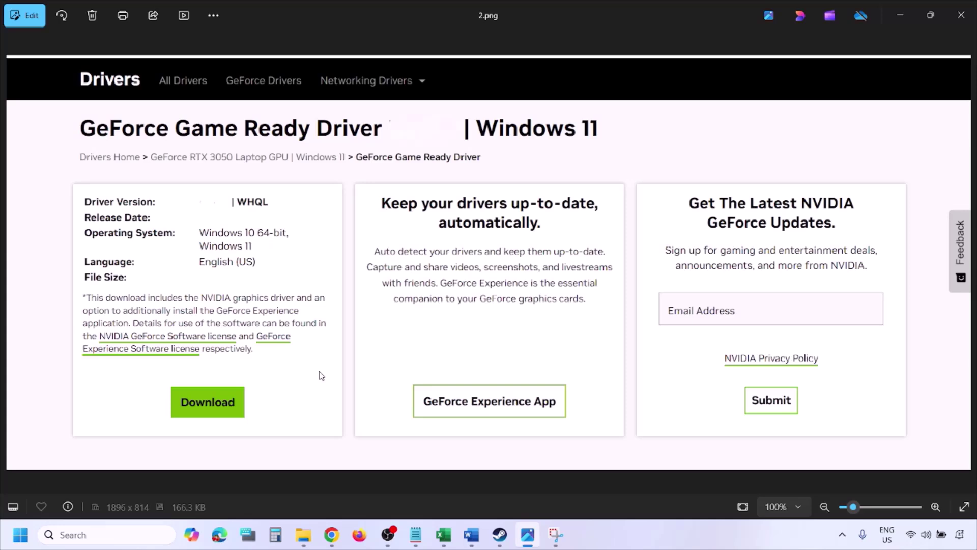
key("Right")
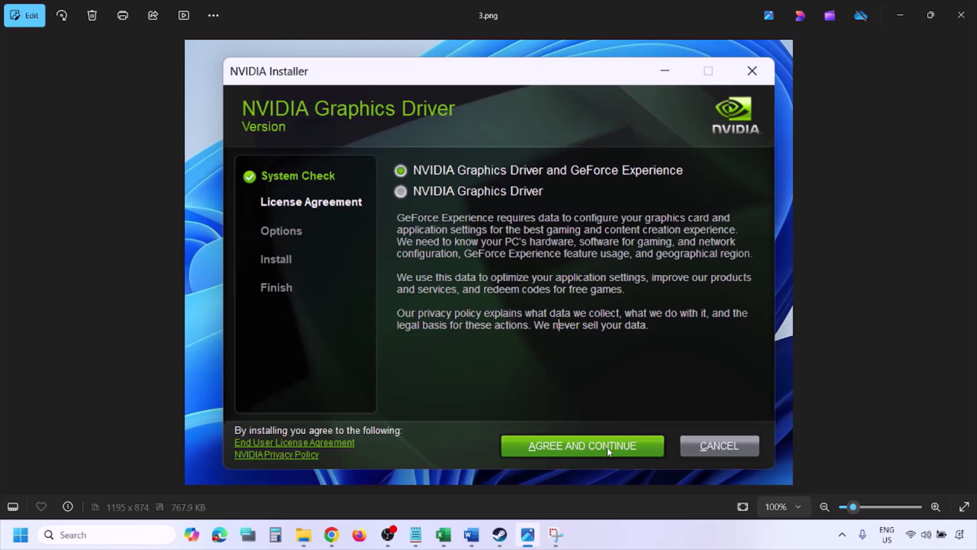
key("Right")
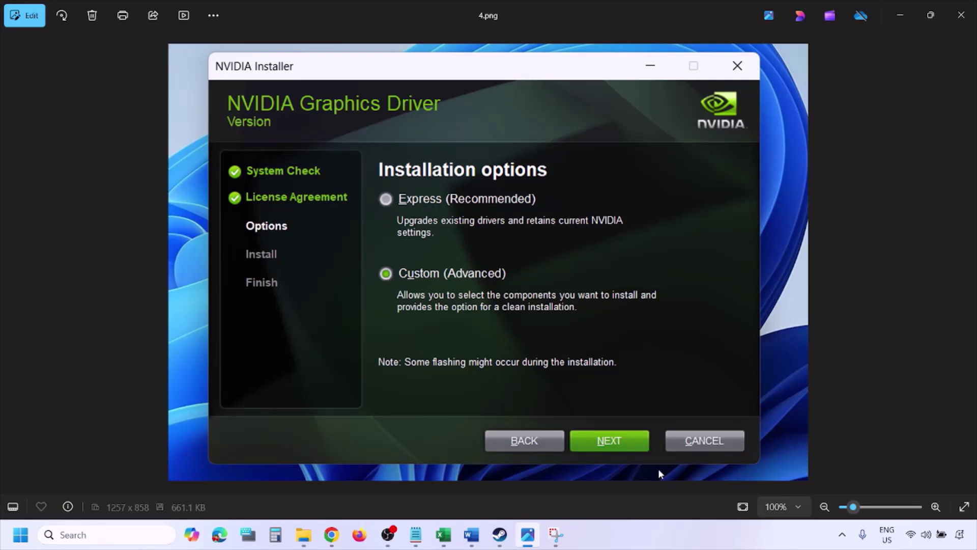
key("Right")
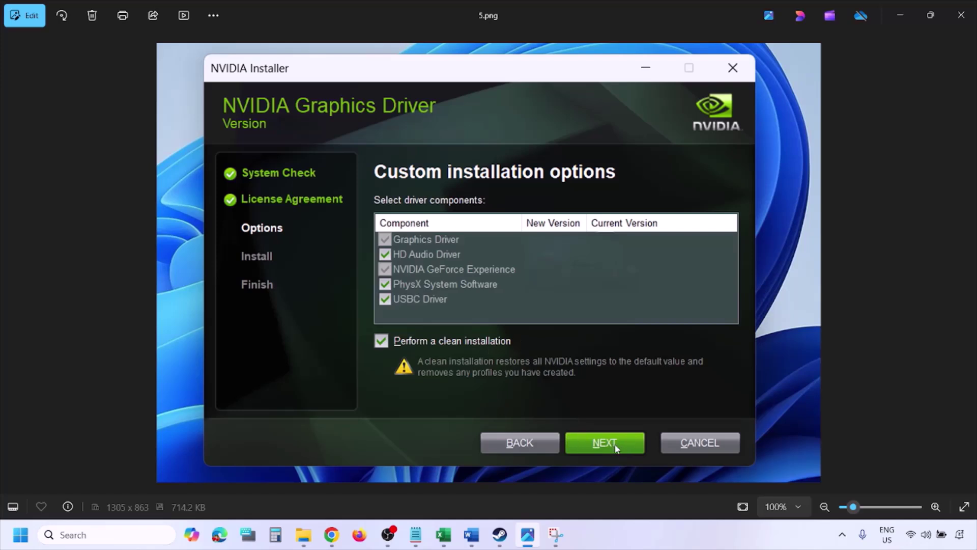
left_click(20, 535)
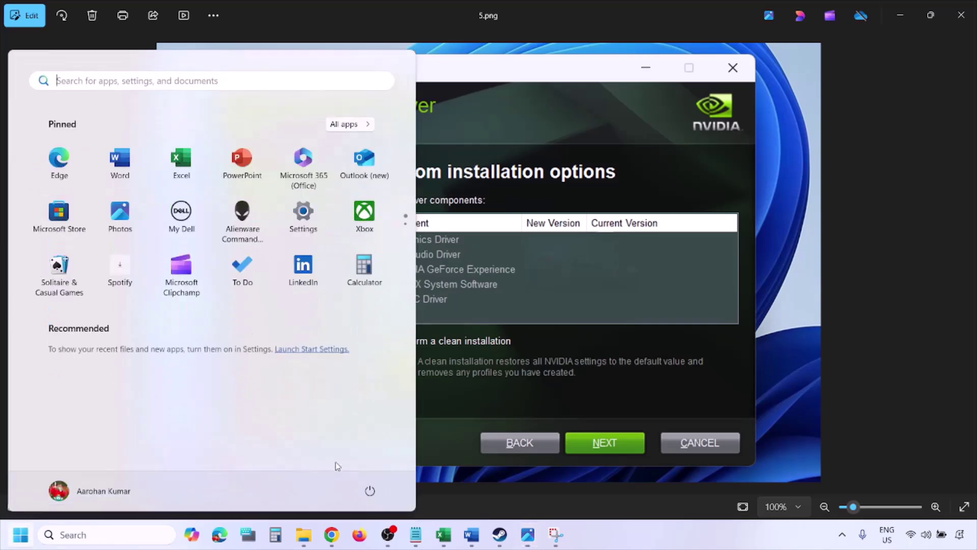
left_click(375, 497)
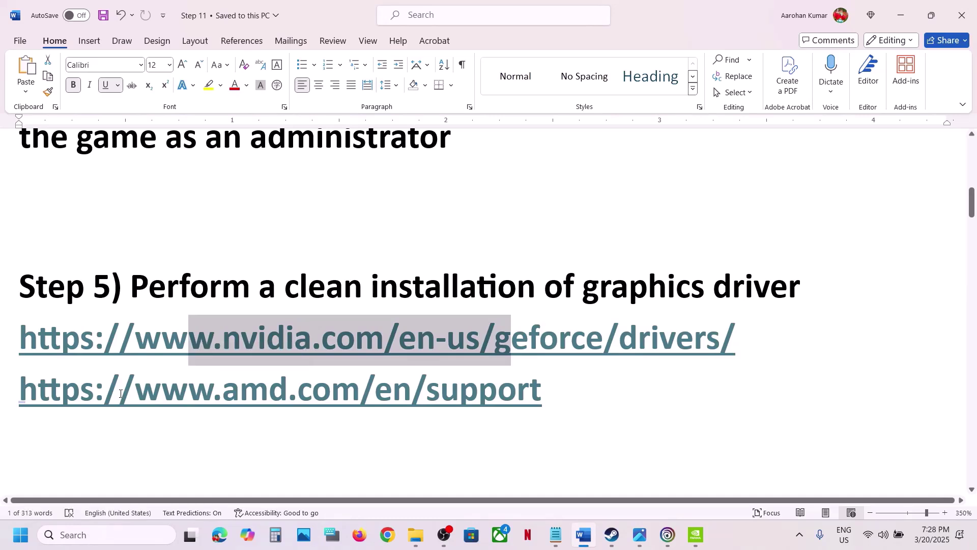
Select the amd.com support link text in Step 5.
left_click_drag(121, 393, 501, 399)
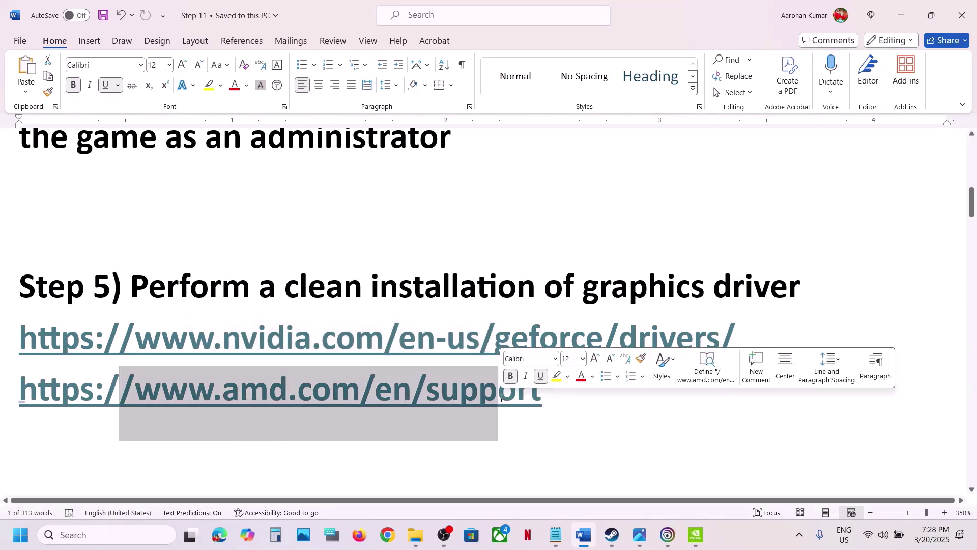
left_click_drag(557, 394, 50, 399)
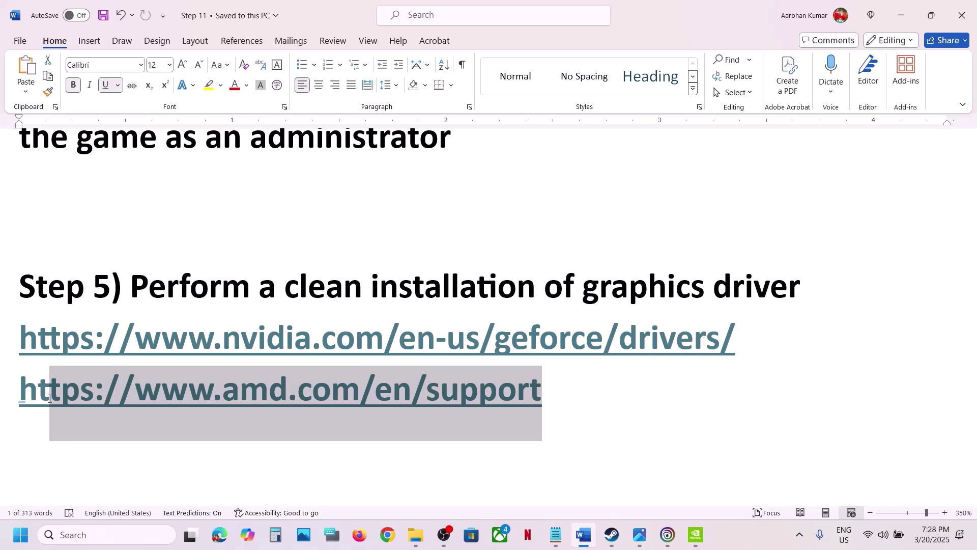
scroll(49, 402, "down", 5)
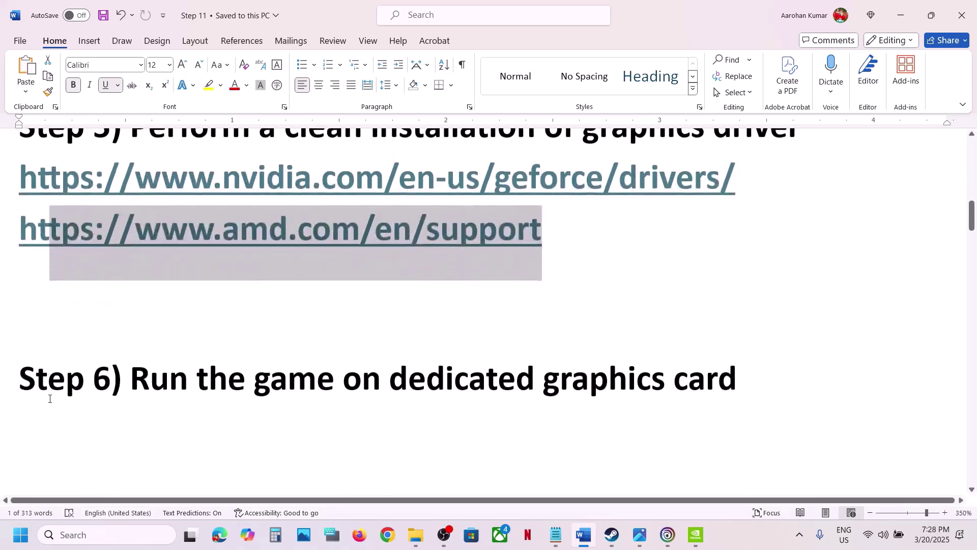
Select 'graphics' in the Step 6 heading and search Windows to open Graphics settings.
double_click(603, 390)
key("ctrl+c")
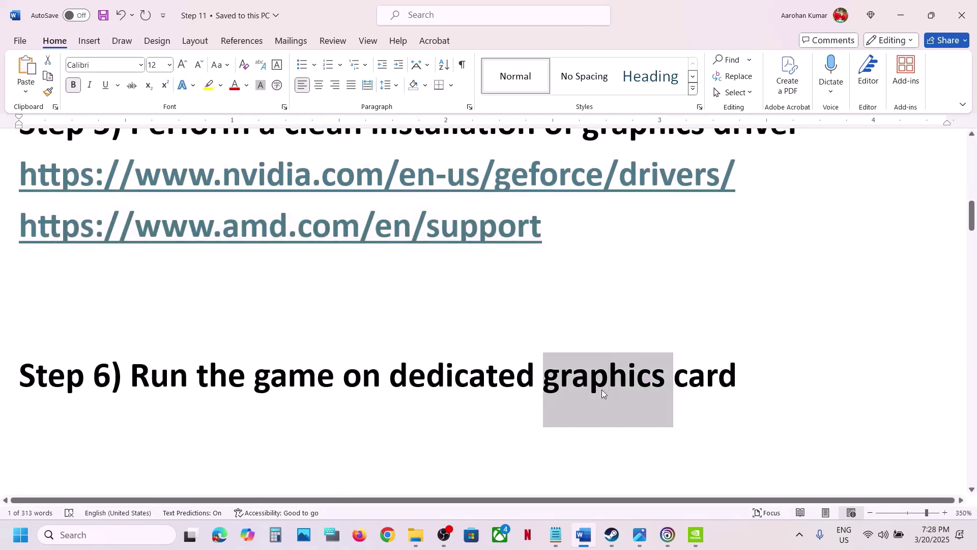
left_click(103, 535)
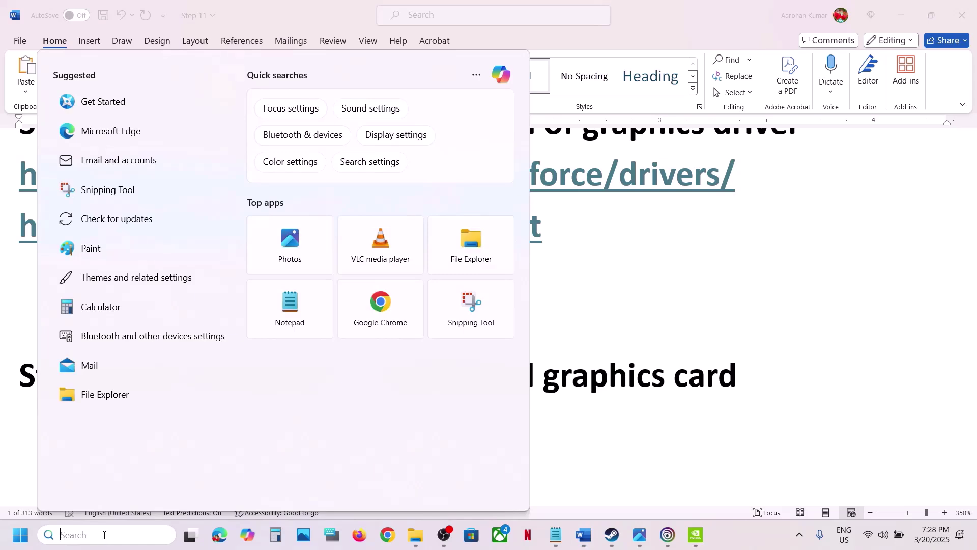
key("ctrl+v")
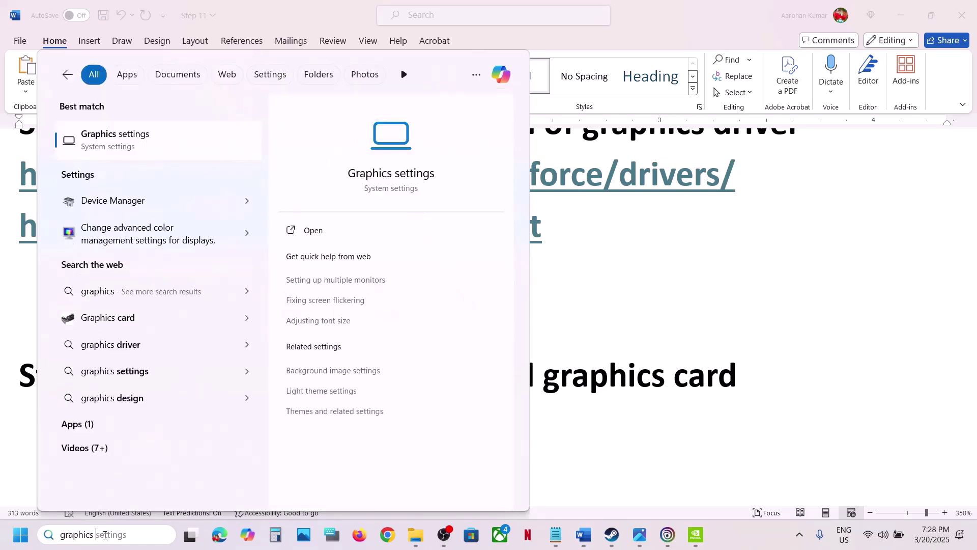
left_click(118, 136)
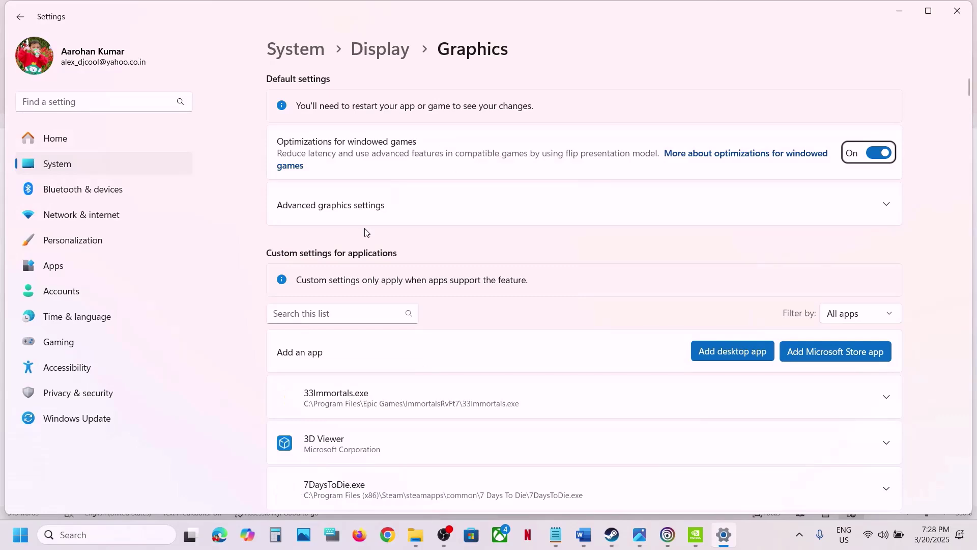
Start adding a desktop app and browse from C: through Program Files (x86) to the Steam folder.
left_click(737, 355)
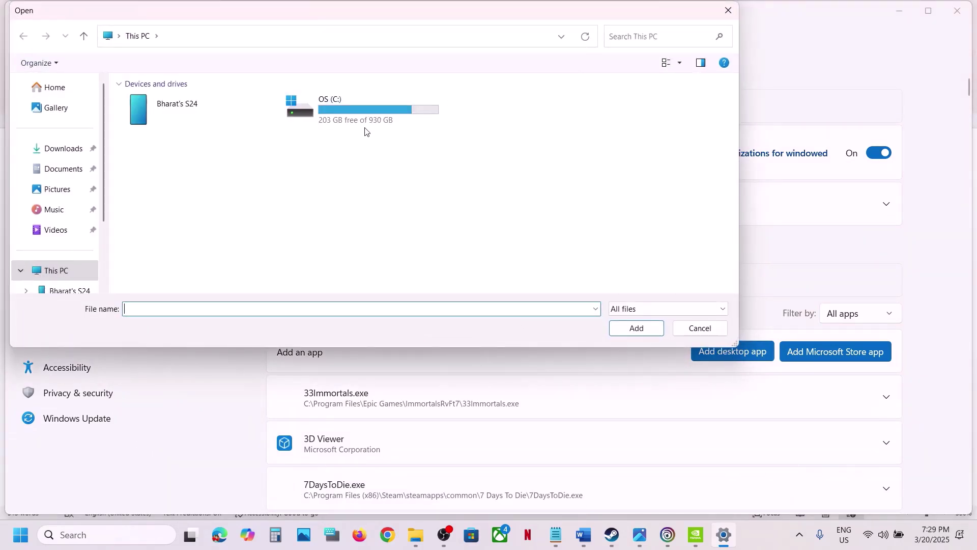
double_click(361, 122)
scroll(192, 240, "down", 3)
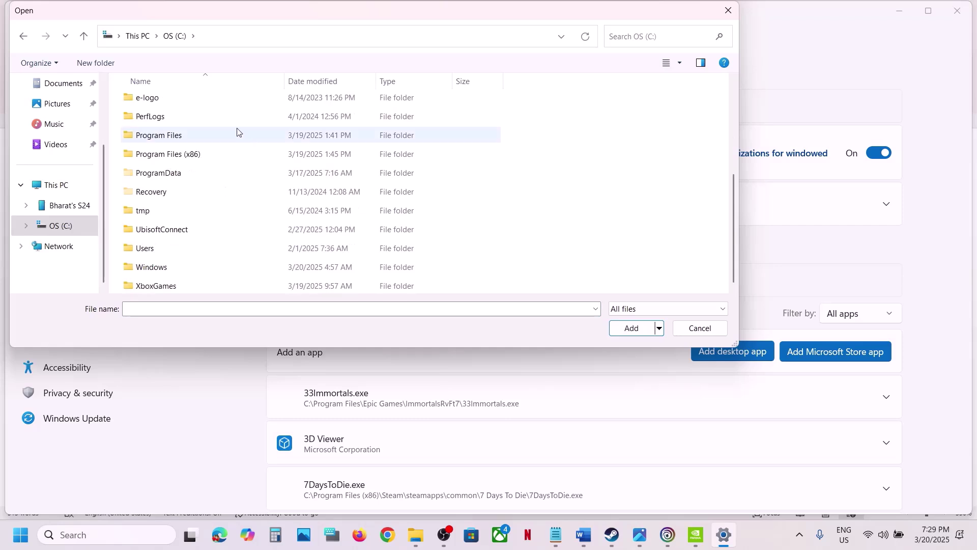
double_click(208, 154)
scroll(207, 203, "down", 6)
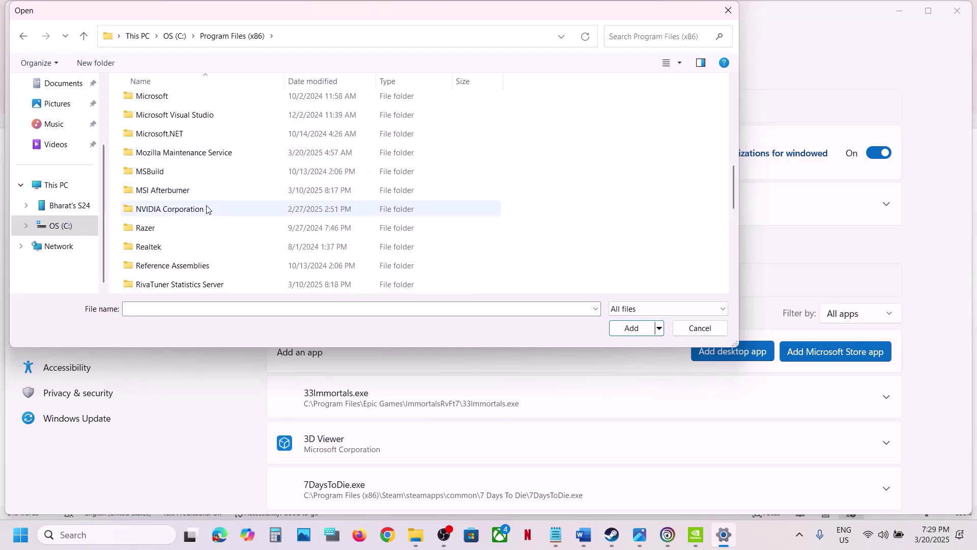
scroll(207, 209, "down", 1)
scroll(162, 273, "down", 1)
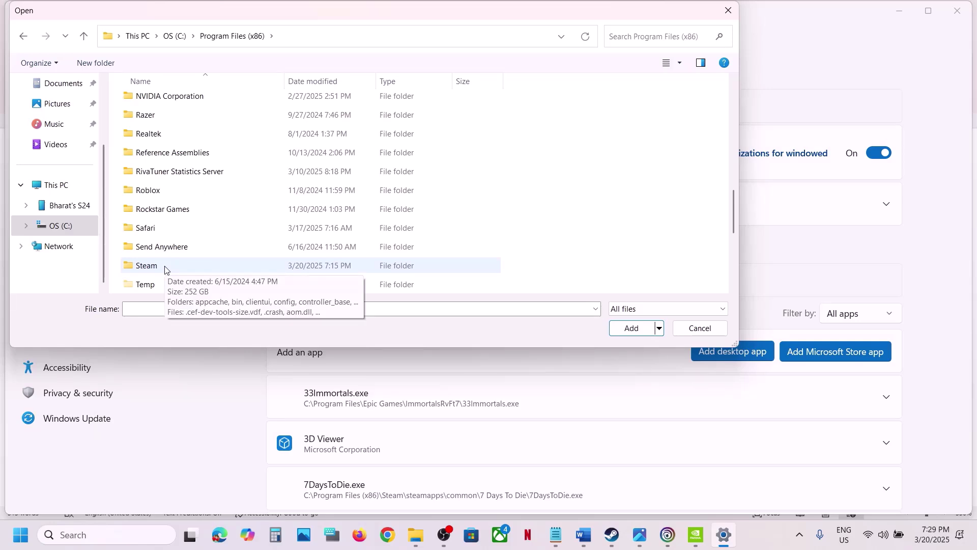
double_click(165, 270)
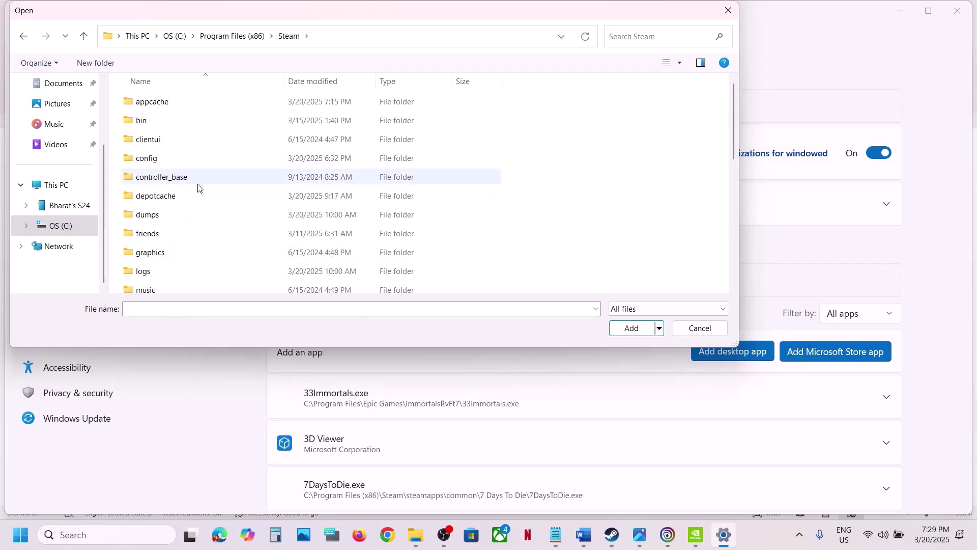
Go into steamapps\common\Assassin's Creed Shadows and add ACShadows to the graphics app list.
scroll(196, 186, "down", 2)
double_click(159, 247)
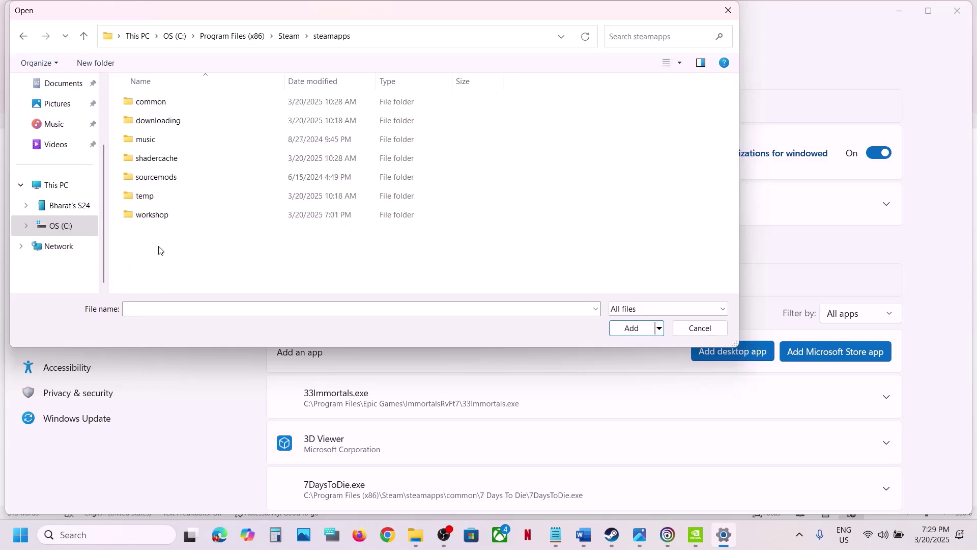
double_click(170, 101)
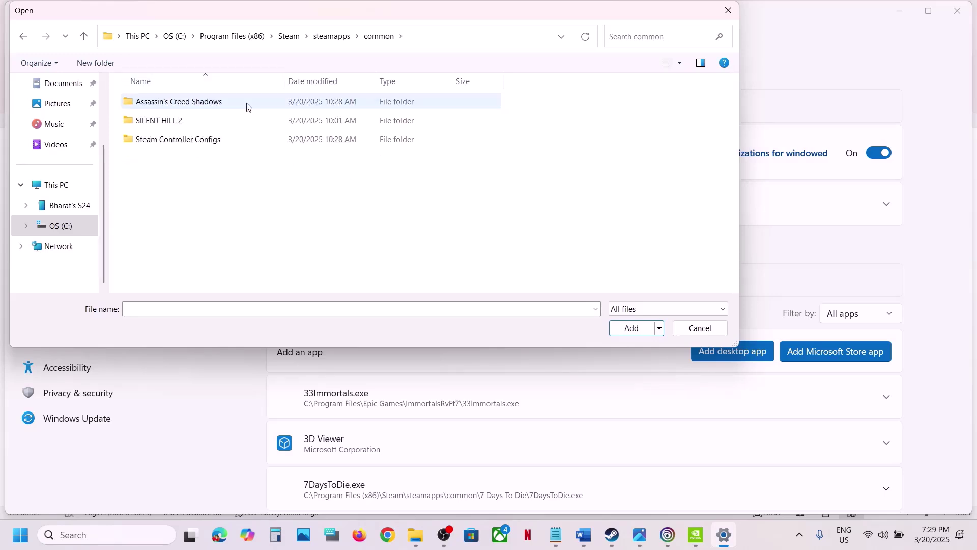
double_click(193, 105)
left_click(175, 289)
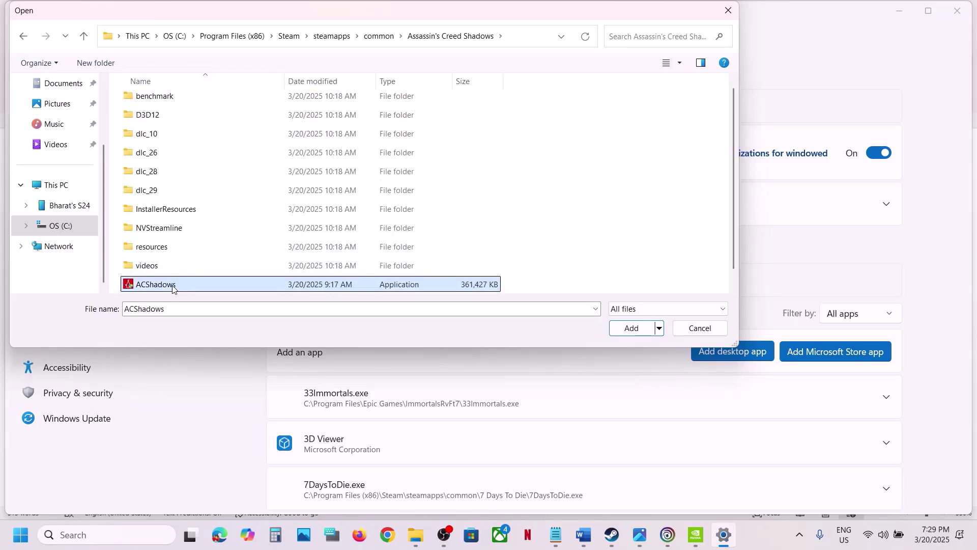
left_click(631, 328)
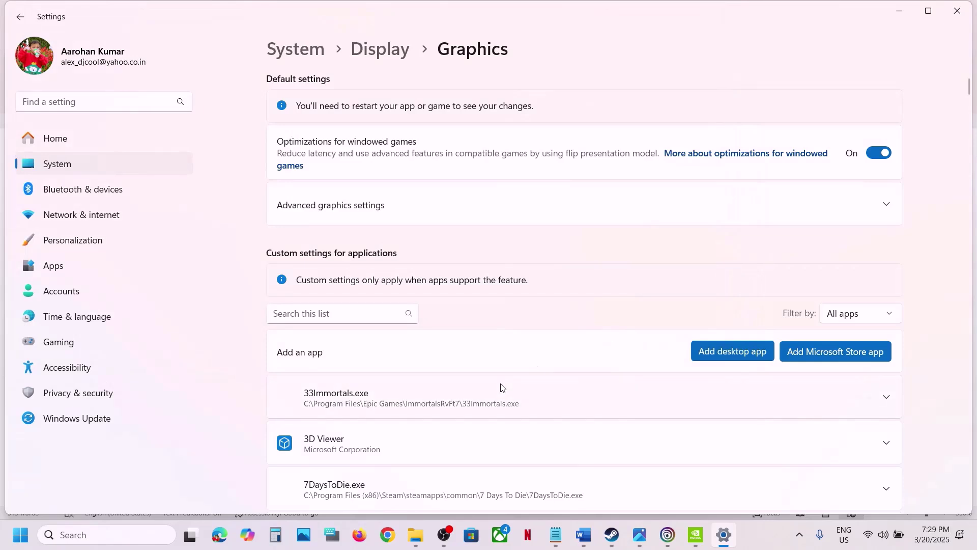
Set ACShadows' GPU preference to High Performance (NVIDIA GeForce RTX 3050 Laptop GPU) and close Settings.
scroll(500, 388, "down", 3)
scroll(500, 388, "down", 3)
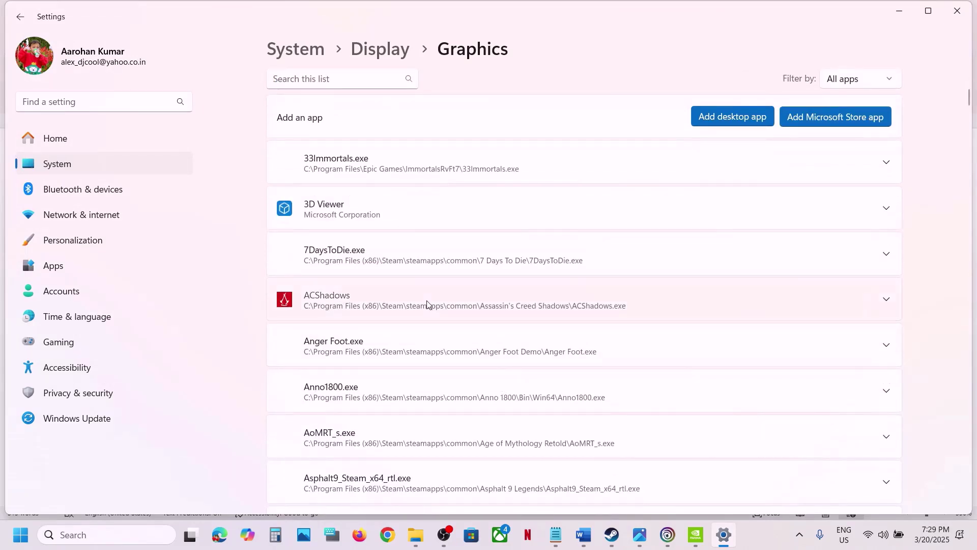
left_click(473, 308)
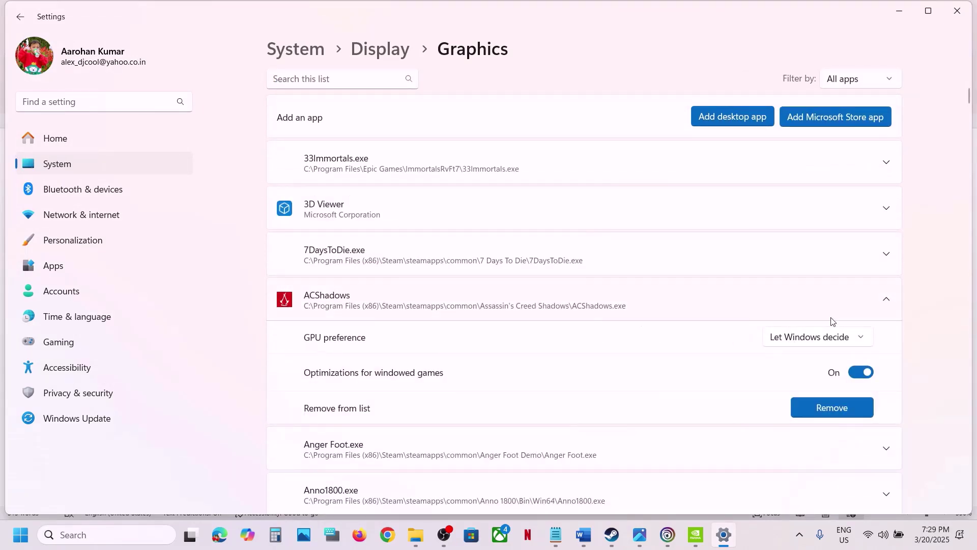
left_click(821, 340)
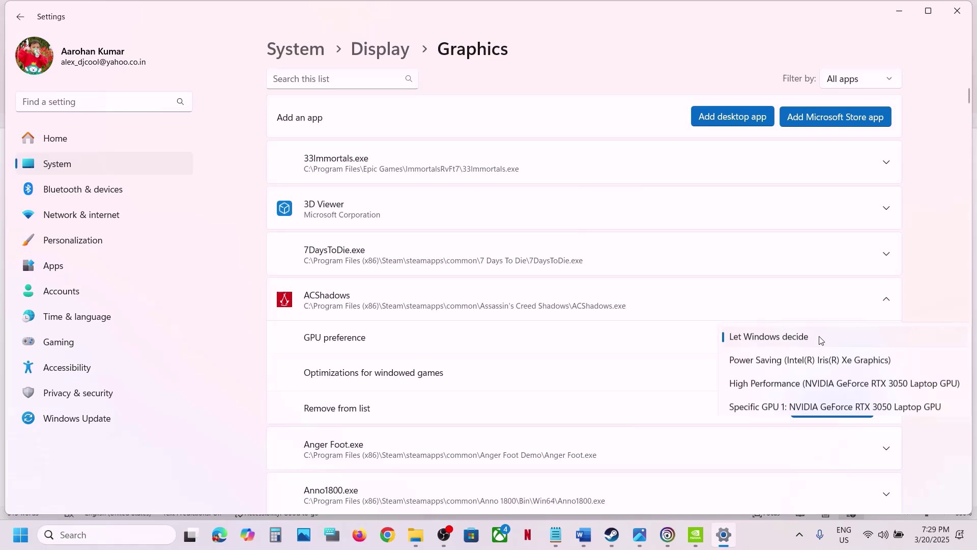
left_click(835, 386)
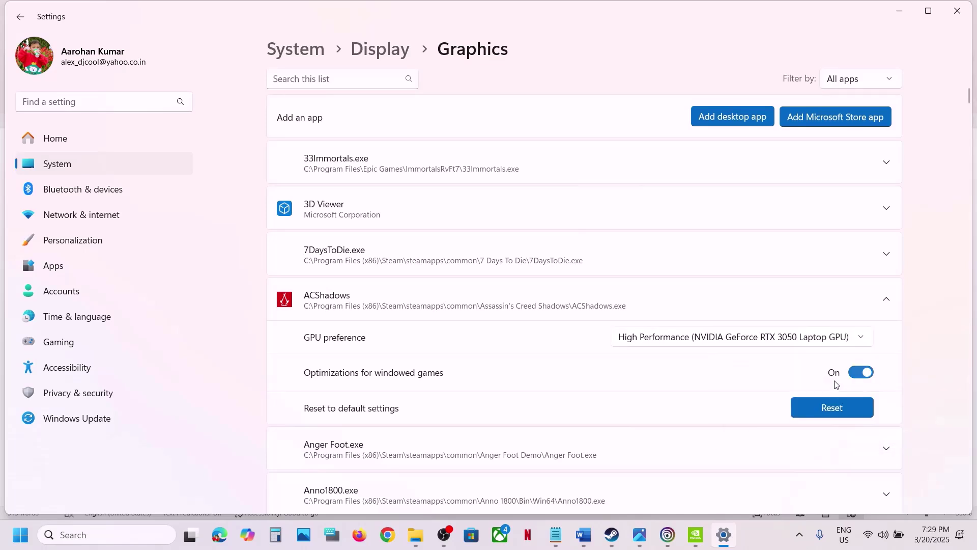
left_click(969, 5)
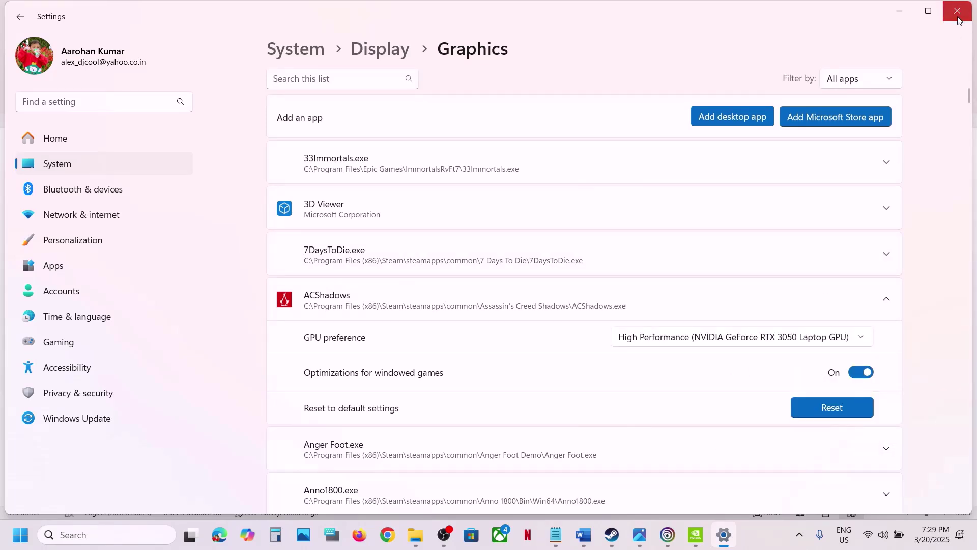
scroll(436, 356, "down", 2)
scroll(436, 356, "down", 5)
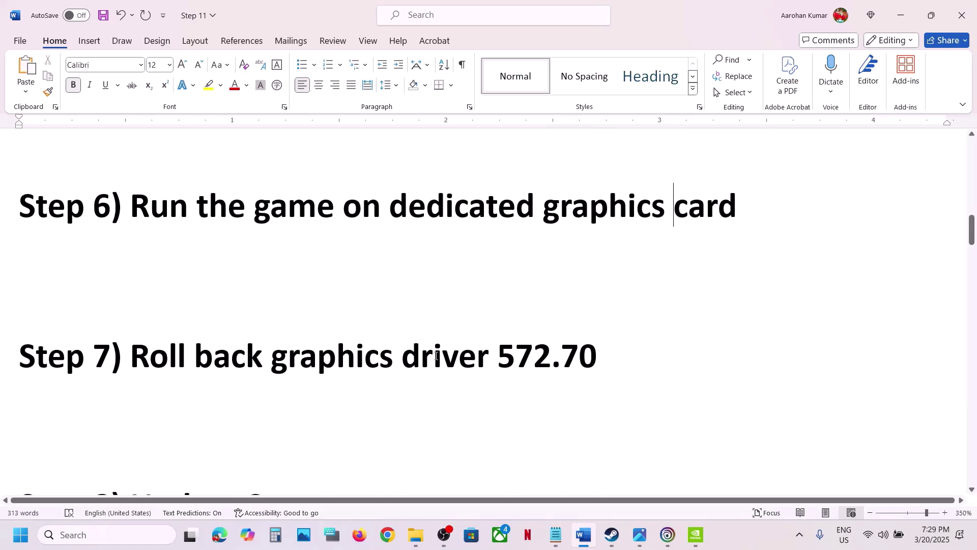
Select the Step 7 text about rolling back to graphics driver 572.70.
left_click_drag(290, 358, 589, 356)
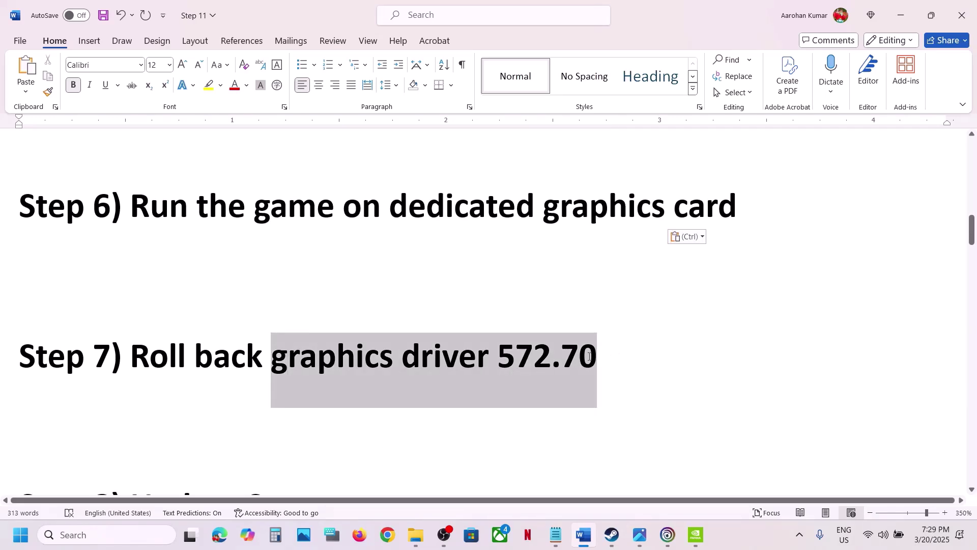
left_click(216, 400)
left_click_drag(145, 360, 491, 364)
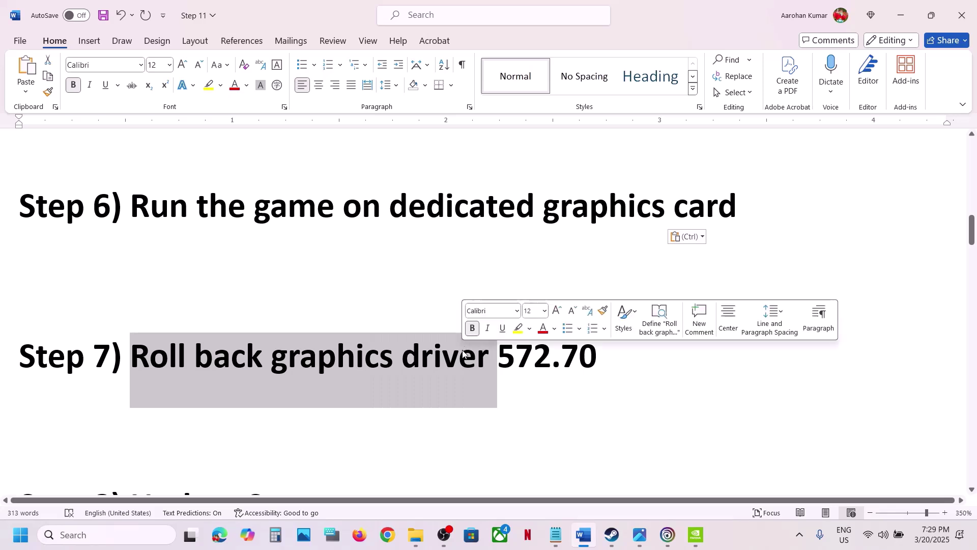
left_click(314, 383)
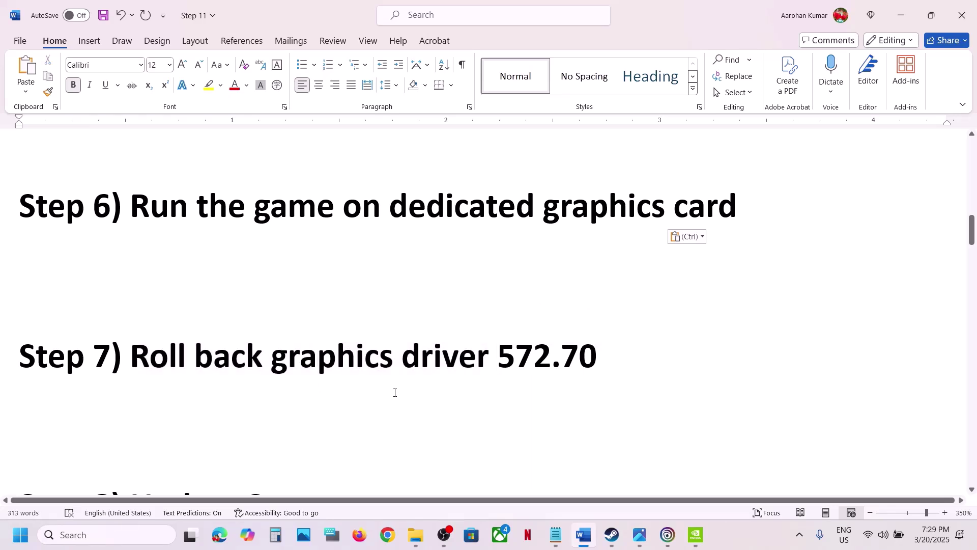
Copy the nvidia.com drivers link from Step 5 and load it in Chrome's address bar.
scroll(395, 393, "up", 5)
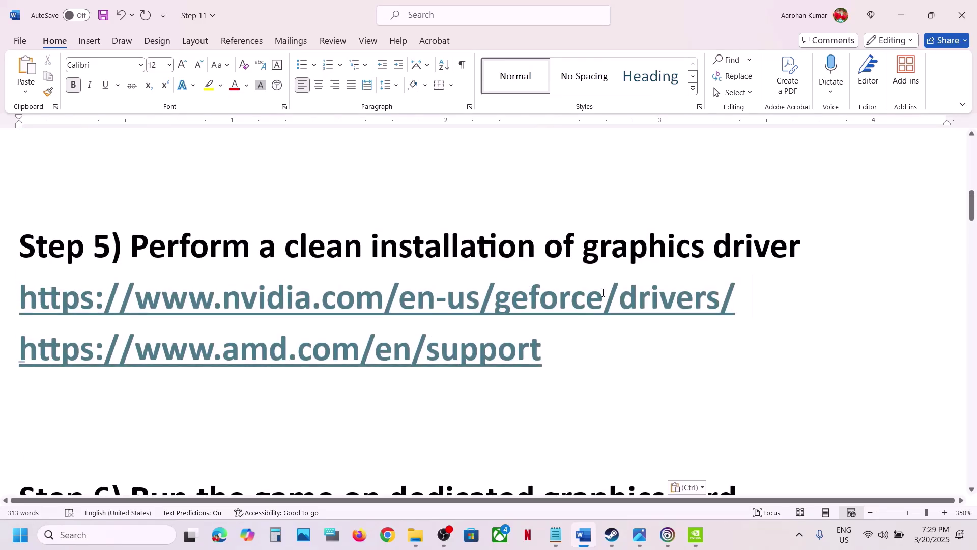
key("shift+Home")
key("ctrl+c")
left_click(393, 521)
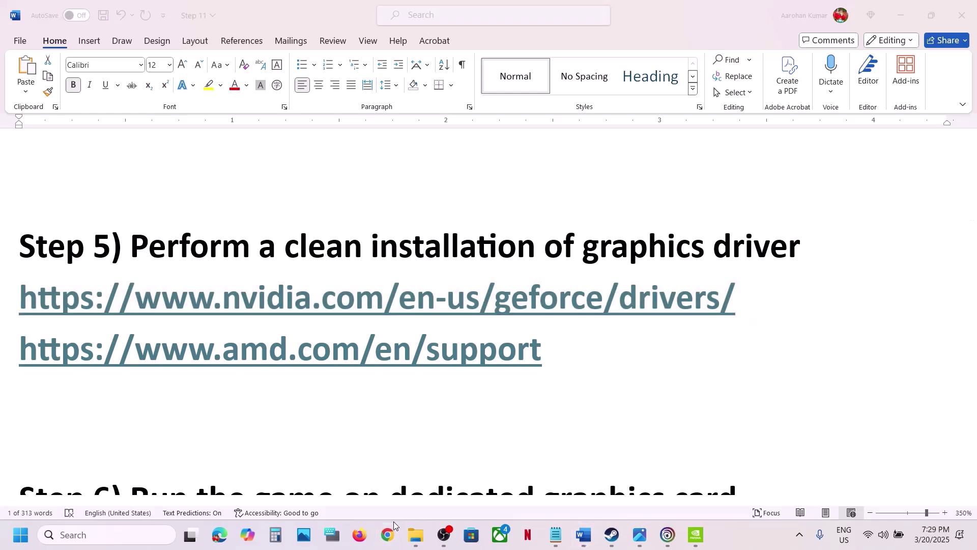
key("ctrl+v")
key("Return")
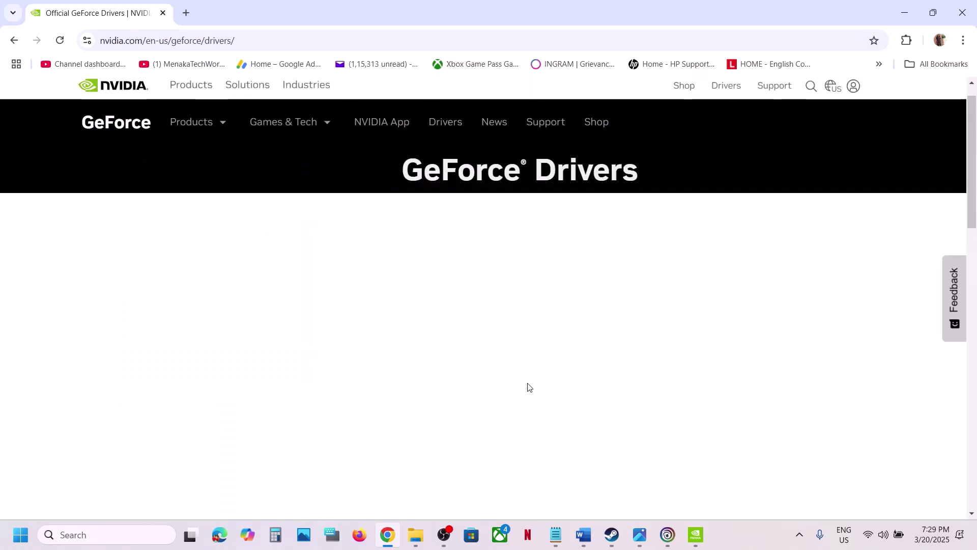
Search drivers for GeForce RTX 30 Series (Notebooks), RTX 3050 Laptop GPU, Windows 11.
scroll(528, 383, "down", 3)
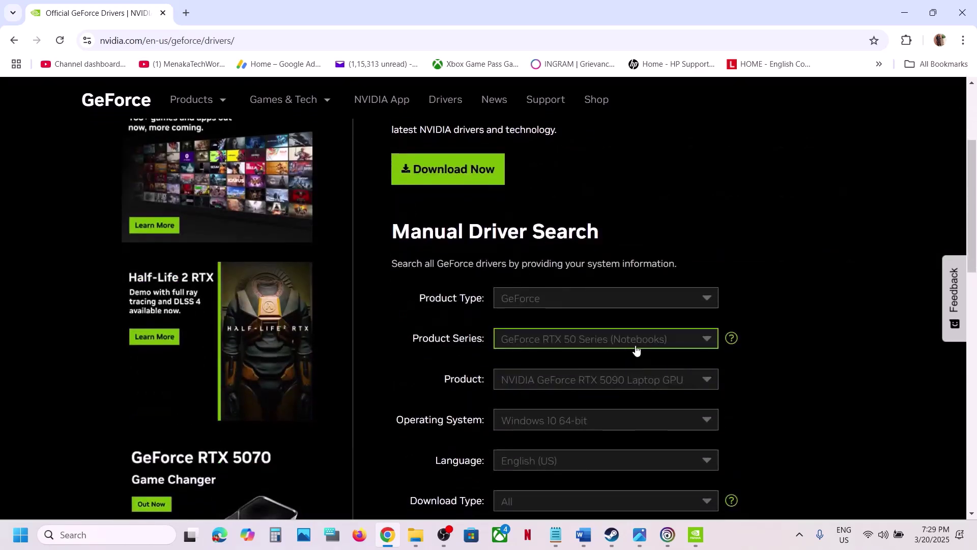
left_click(636, 349)
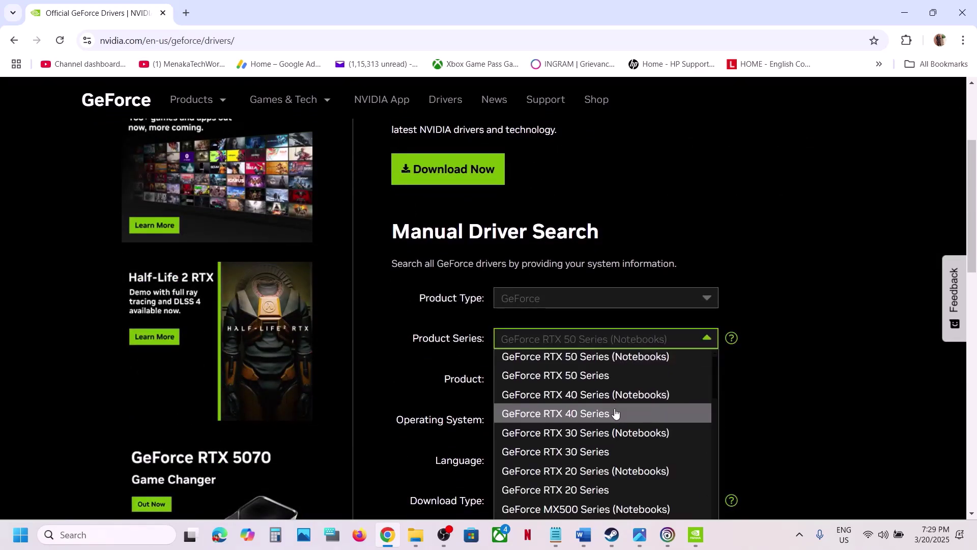
scroll(615, 417, "down", 1)
left_click(614, 428)
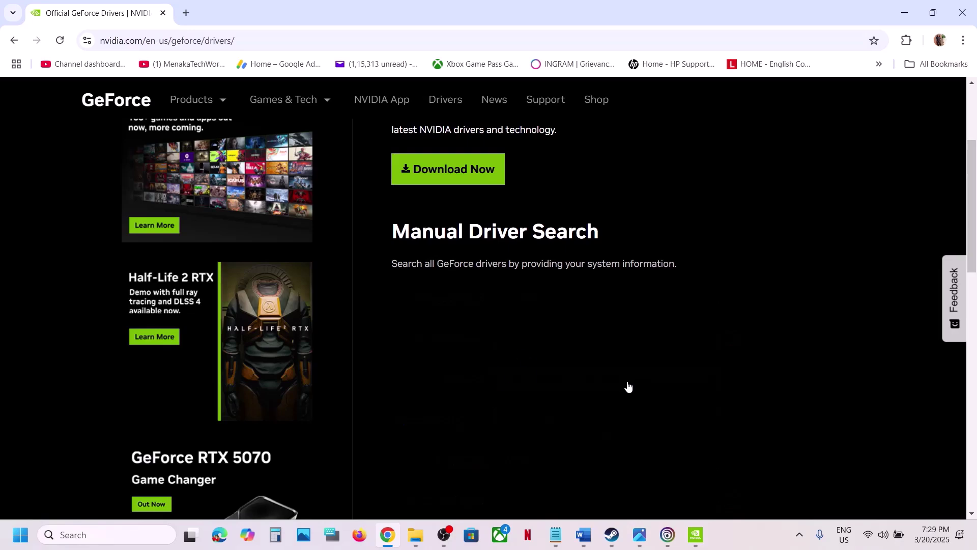
scroll(627, 381, "down", 1)
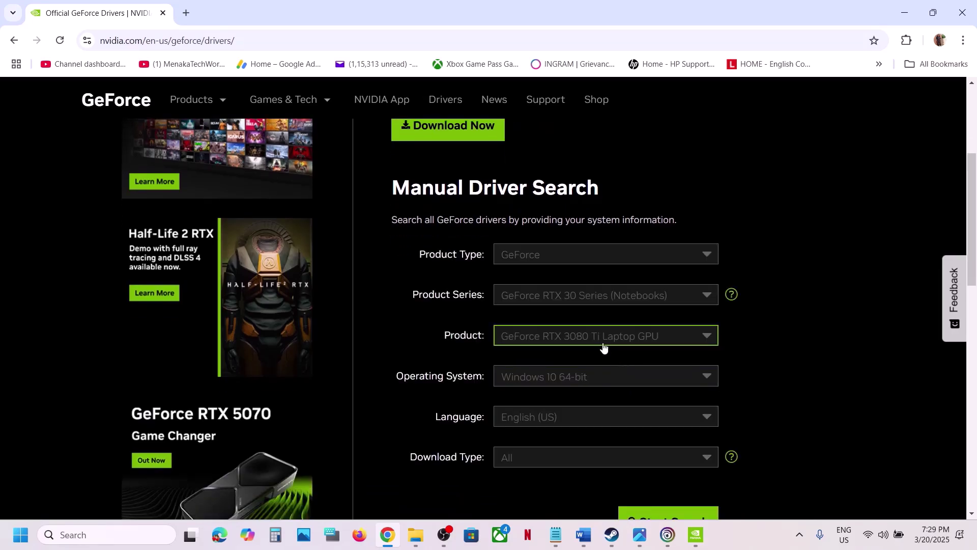
left_click(604, 348)
scroll(631, 351, "down", 6)
scroll(658, 354, "up", 3)
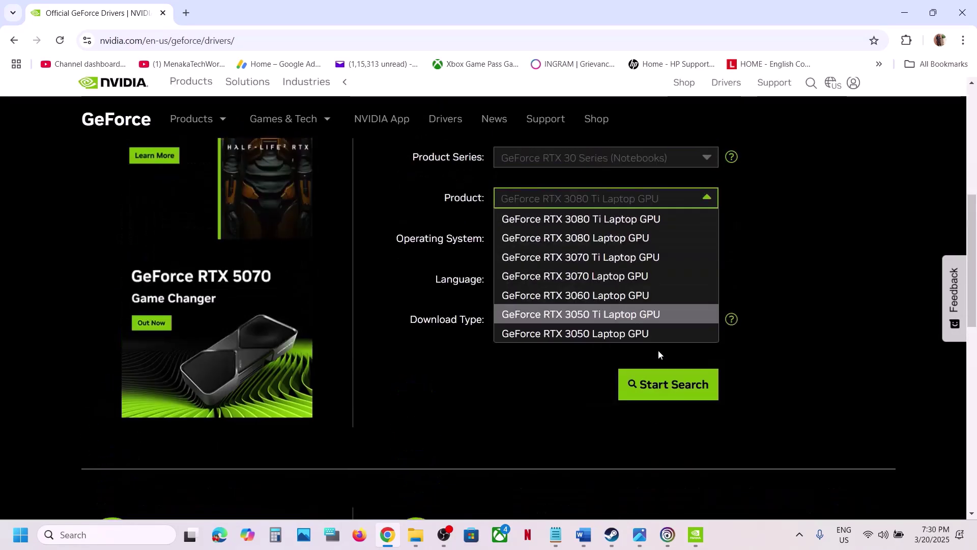
left_click(630, 334)
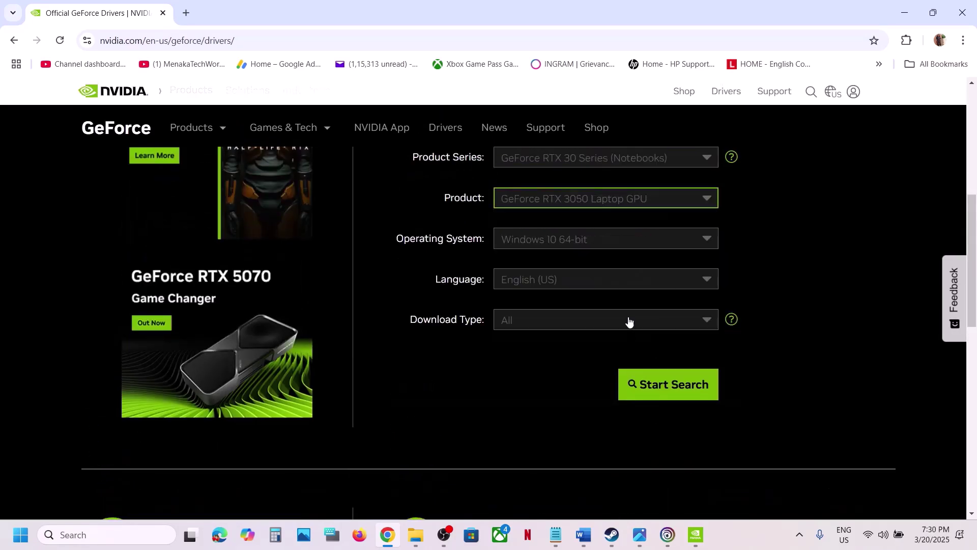
left_click(564, 249)
left_click(571, 280)
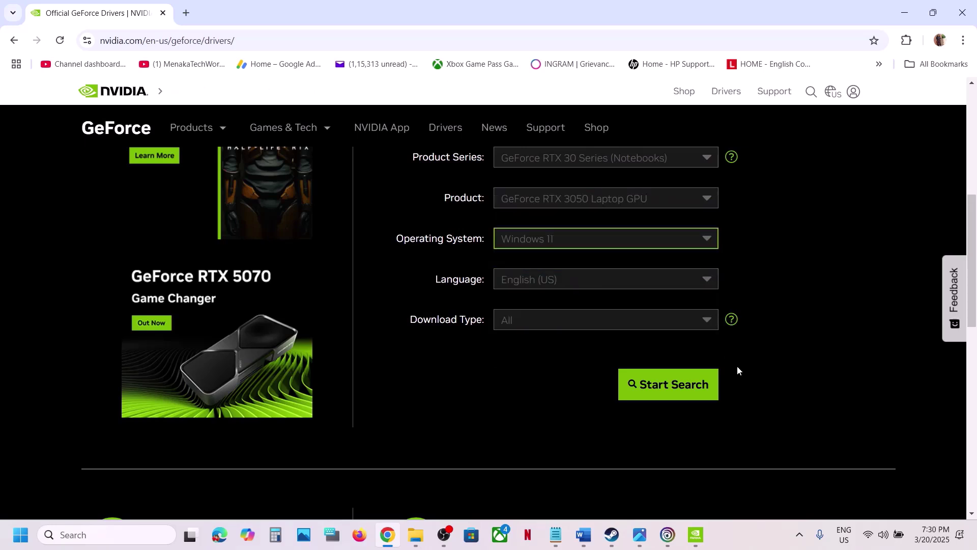
left_click(703, 395)
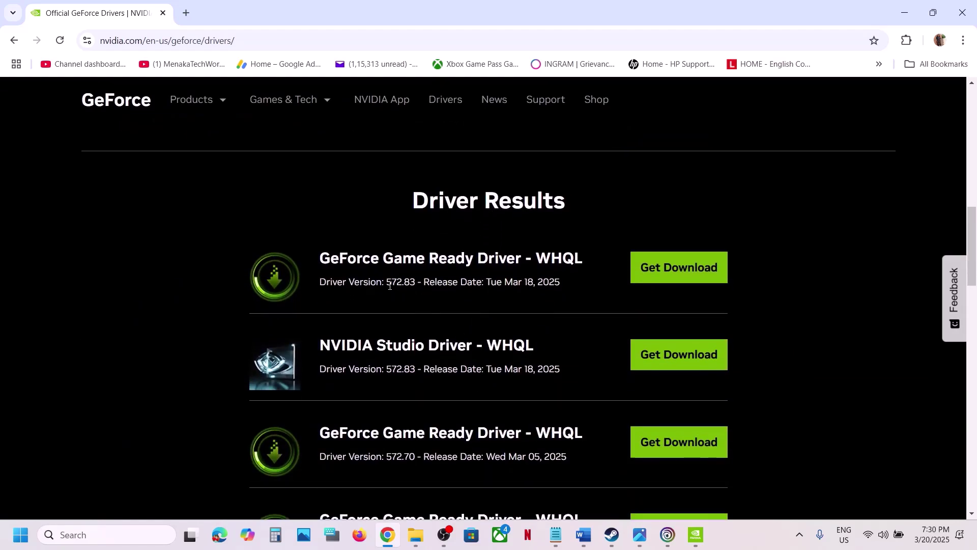
Highlight driver versions 572.83 and 572.70 in the Driver Results.
left_click_drag(386, 283, 418, 284)
scroll(418, 283, "down", 1)
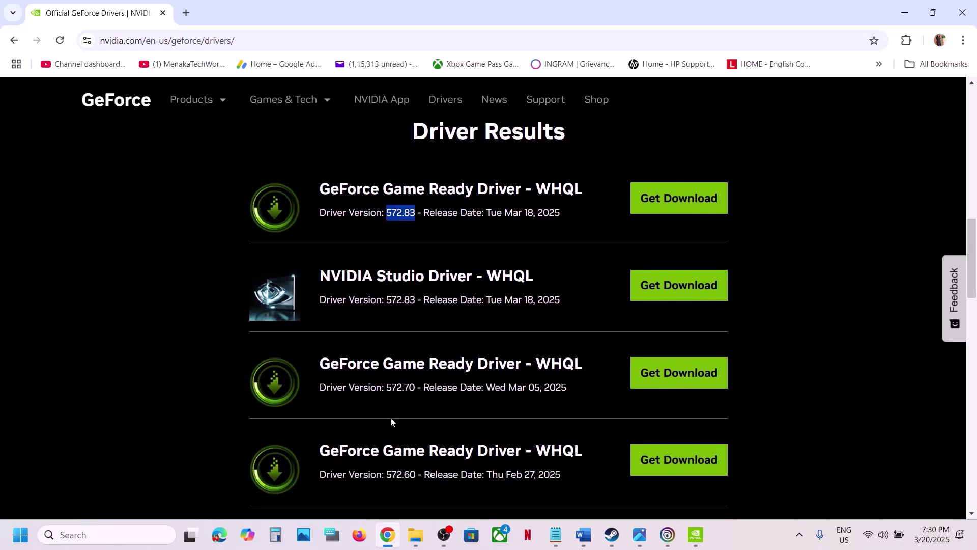
left_click_drag(387, 389, 417, 386)
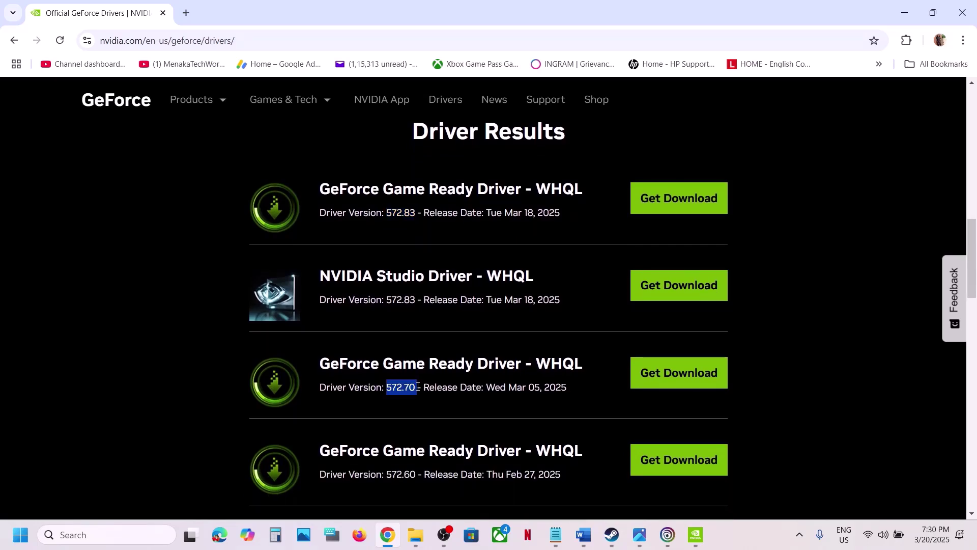
scroll(418, 388, "down", 1)
left_click(389, 429)
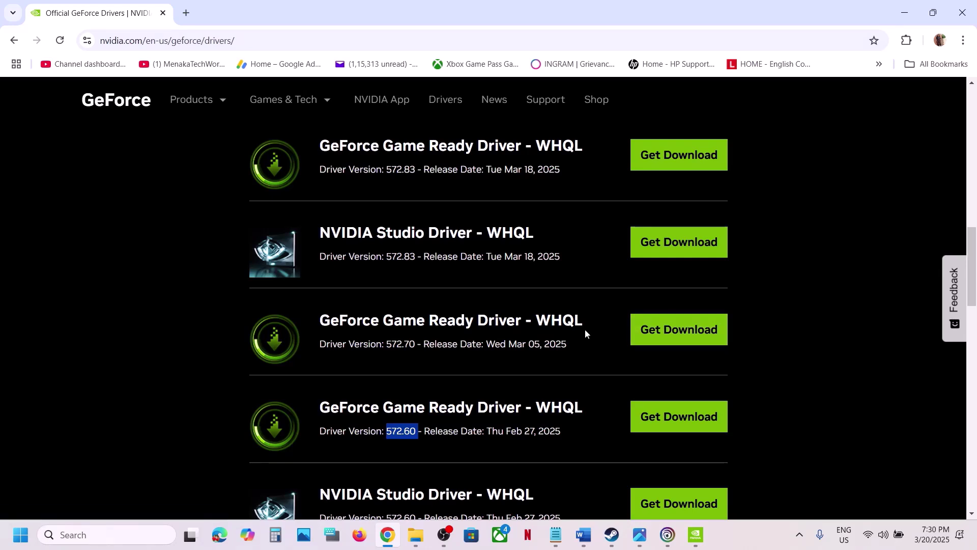
left_click(612, 534)
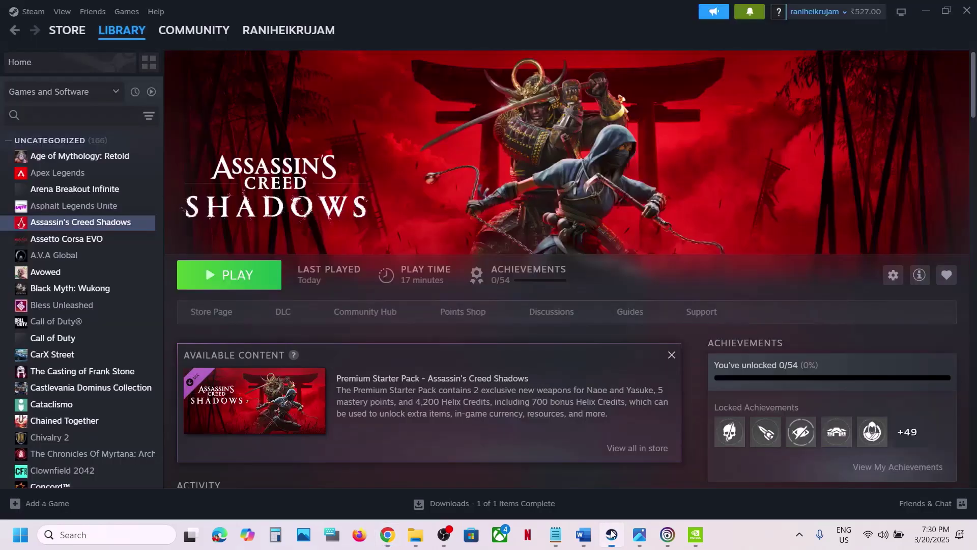
left_click(583, 538)
scroll(382, 360, "down", 5)
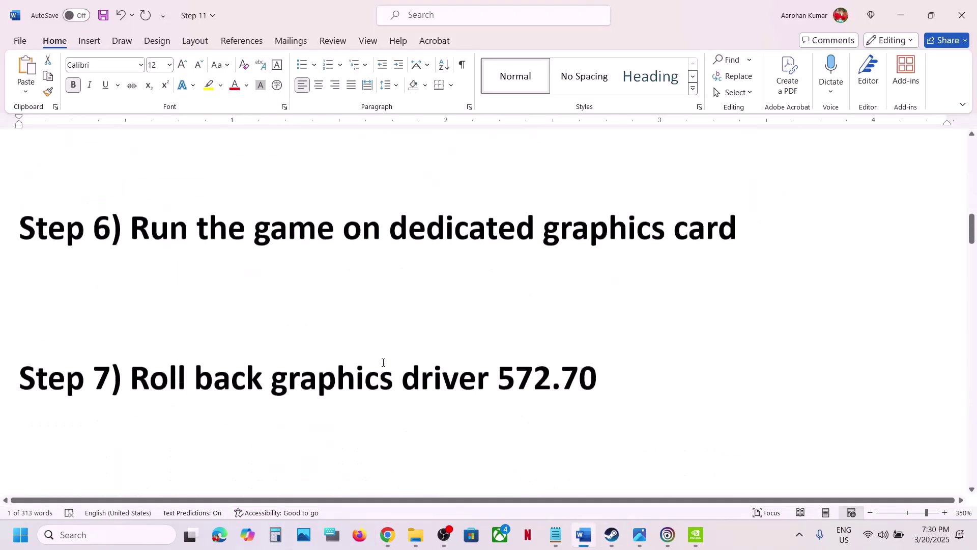
left_click_drag(132, 379, 370, 392)
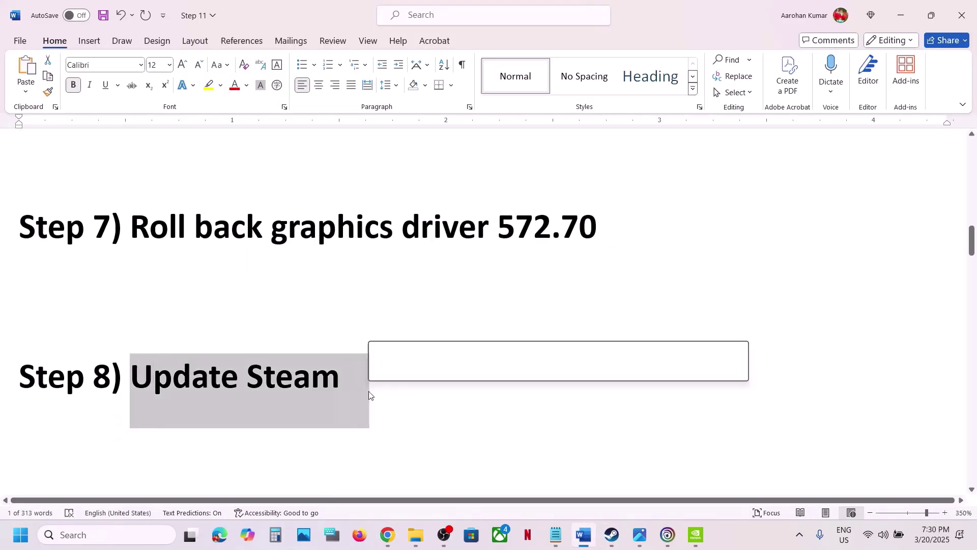
left_click(612, 535)
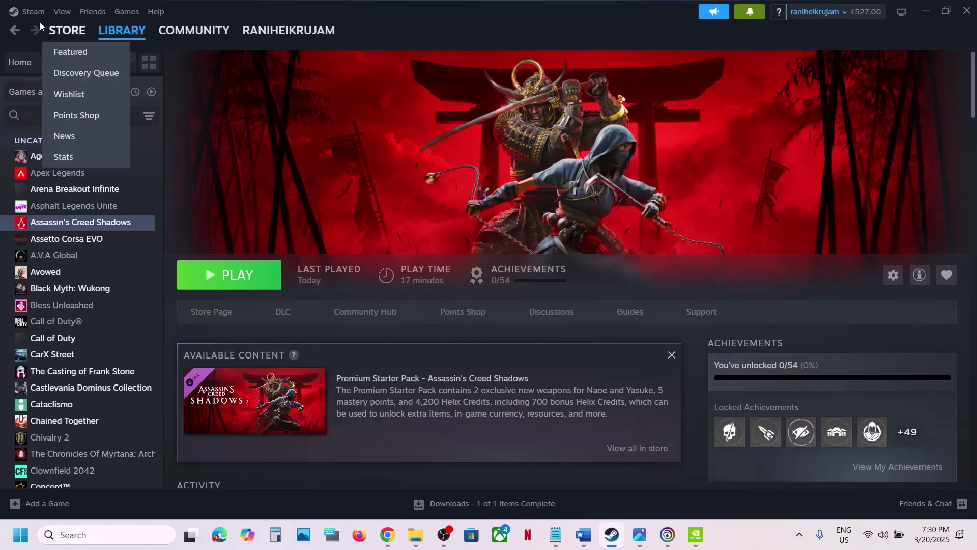
left_click(34, 11)
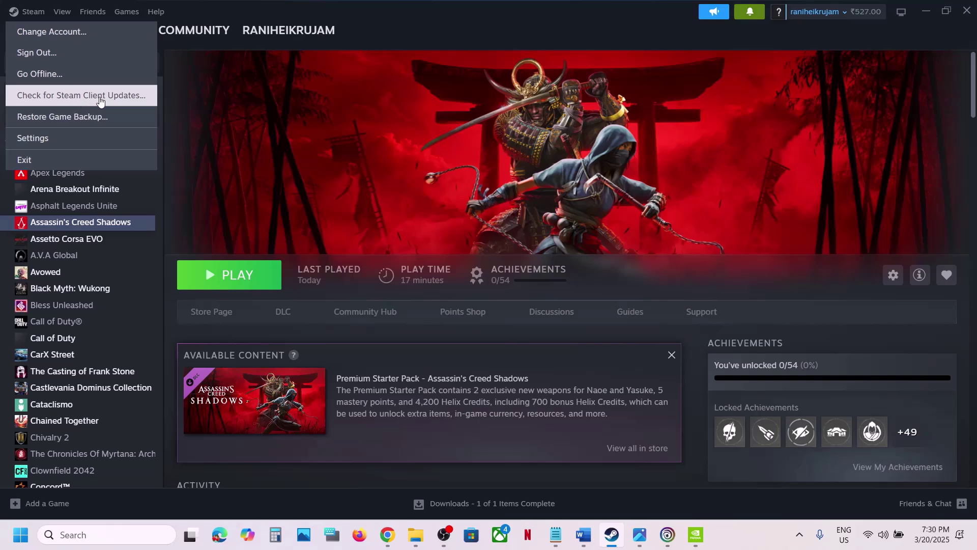
left_click(344, 164)
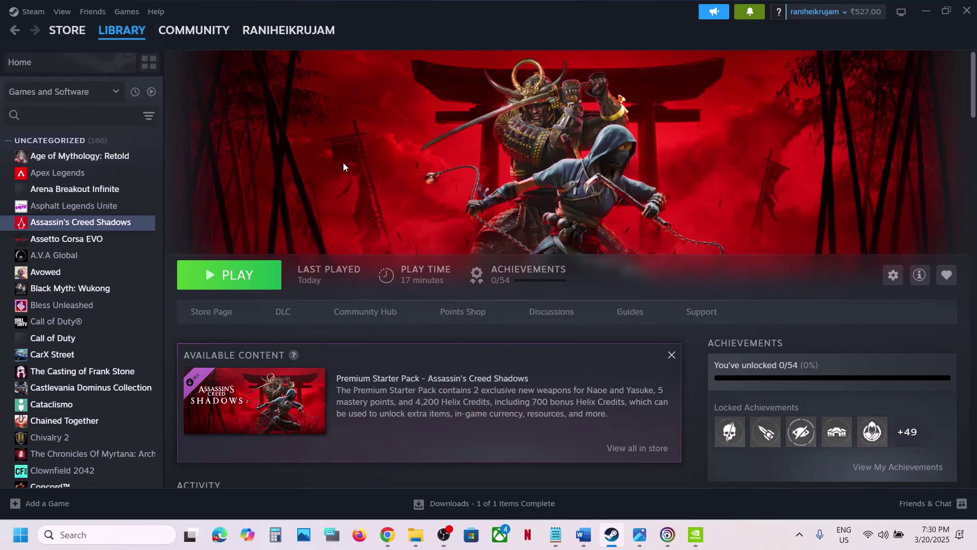
left_click(584, 535)
scroll(366, 365, "down", 3)
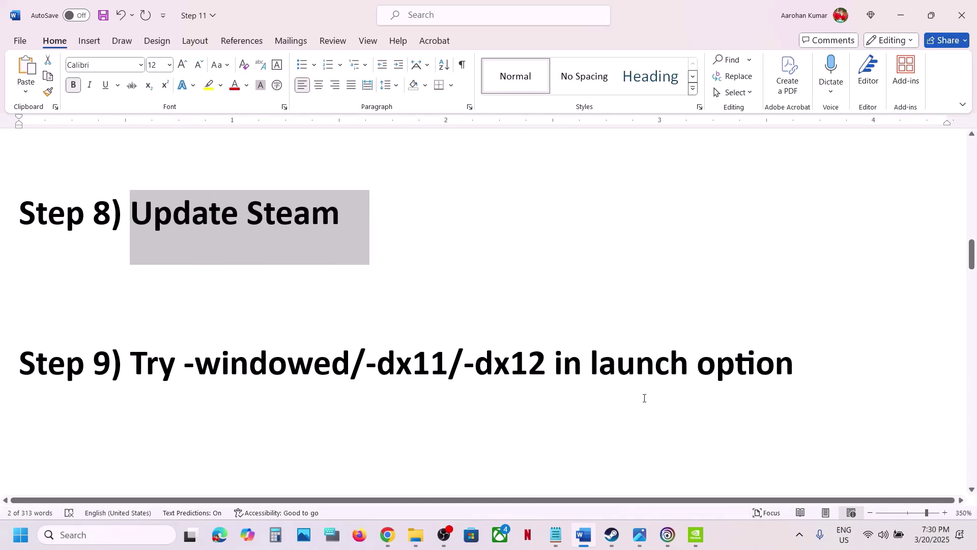
In Assassin's Creed Shadows' Steam properties, replace the -windowed launch option with -dx11.
mouse_move(612, 536)
left_click(611, 476)
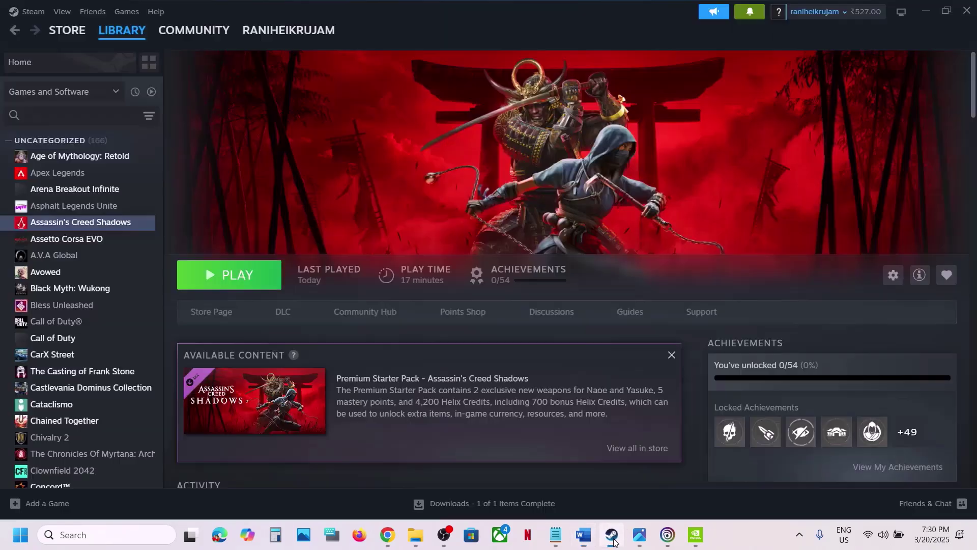
right_click(96, 223)
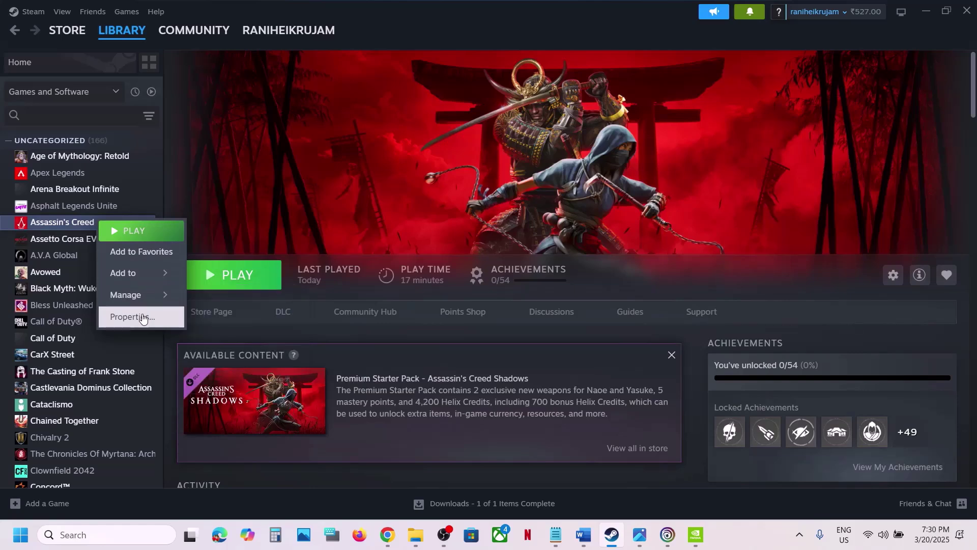
left_click(132, 316)
left_click_drag(427, 264, 322, 281)
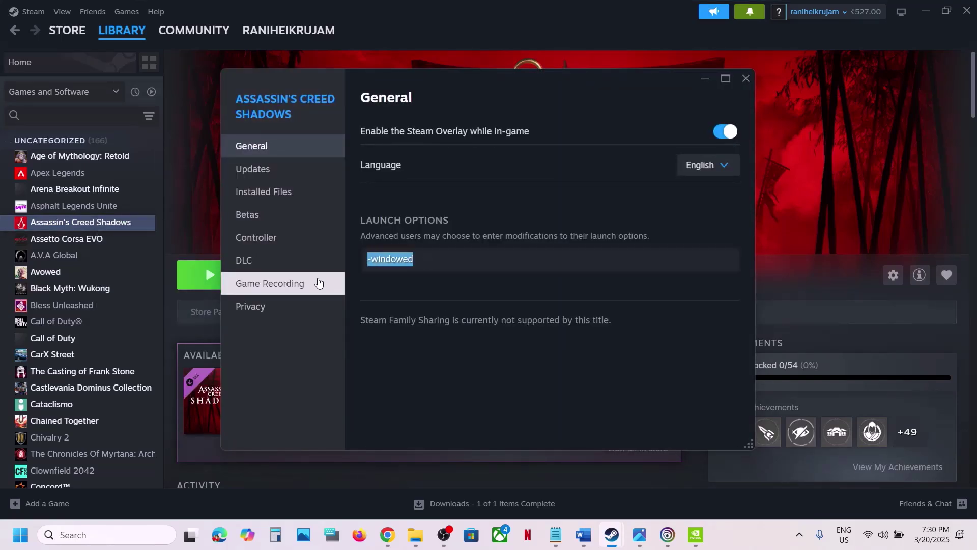
type("-")
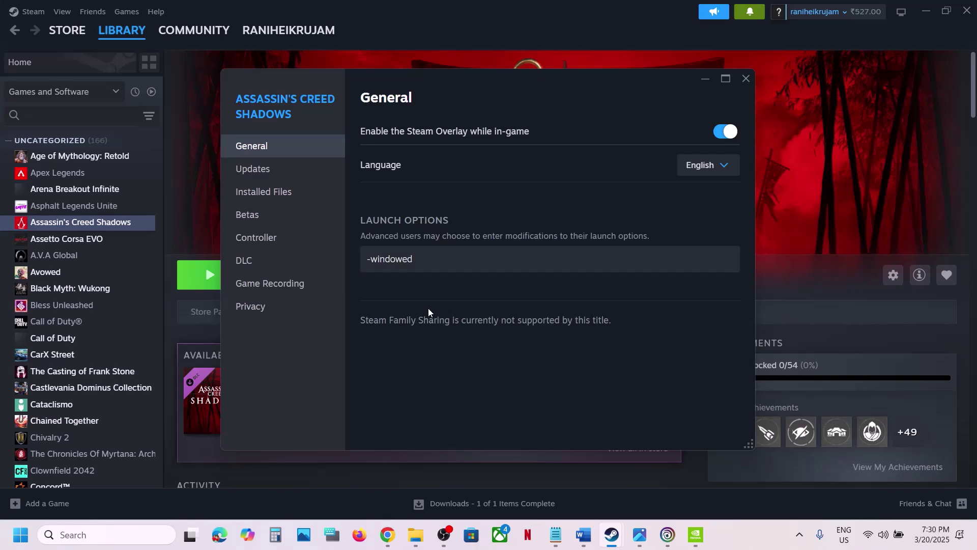
left_click_drag(430, 260, 327, 279)
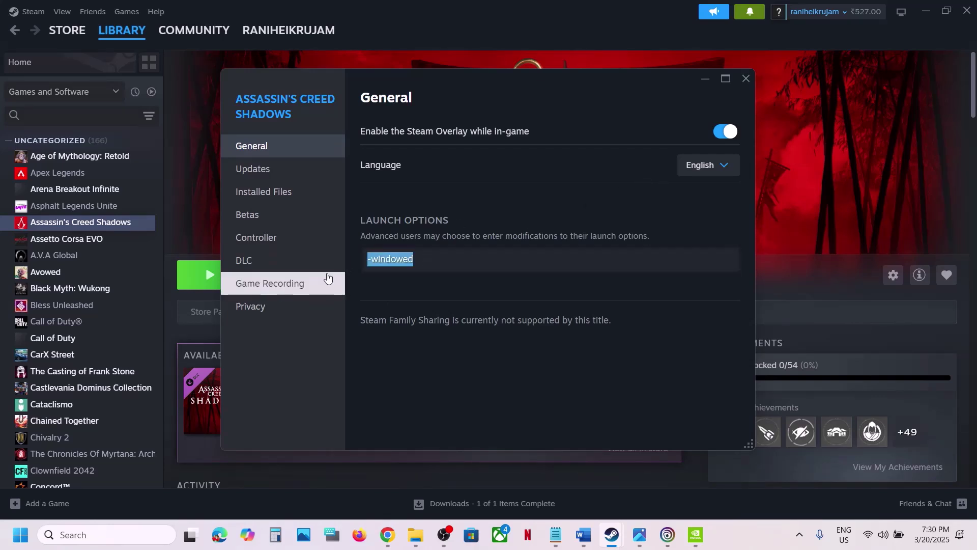
type("-d")
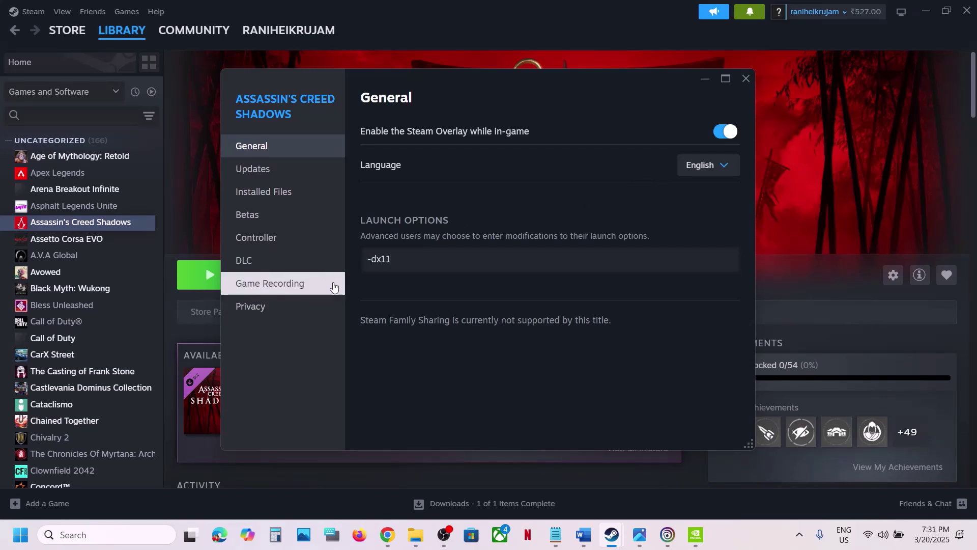
type("x11")
Change the launch option to -dx12, then clear it and close the properties.
key("ctrl+a")
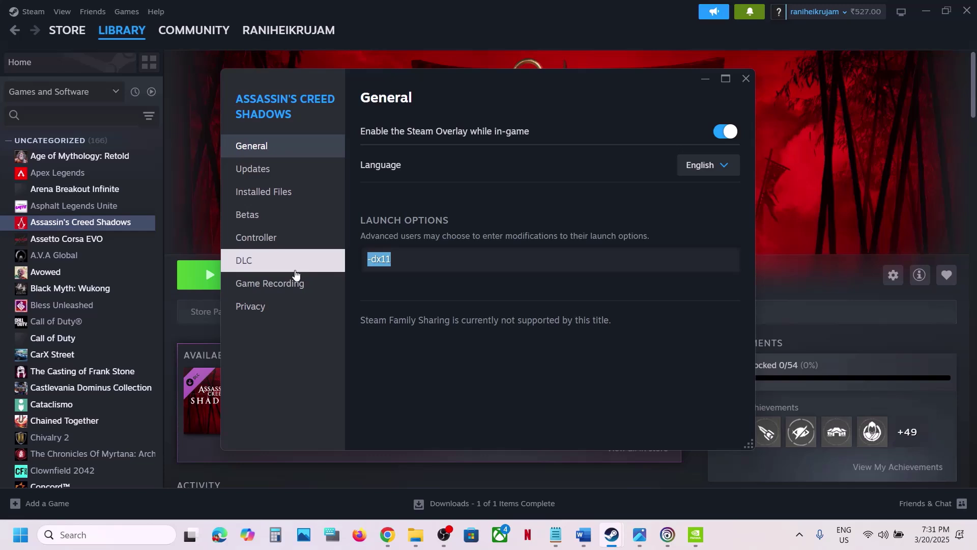
type("-")
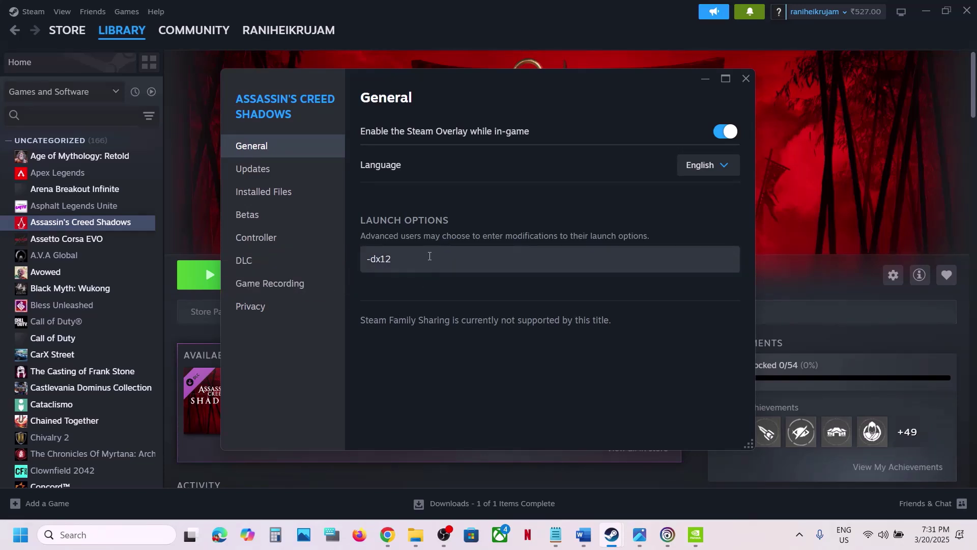
left_click_drag(429, 256, 359, 267)
key("BackSpace")
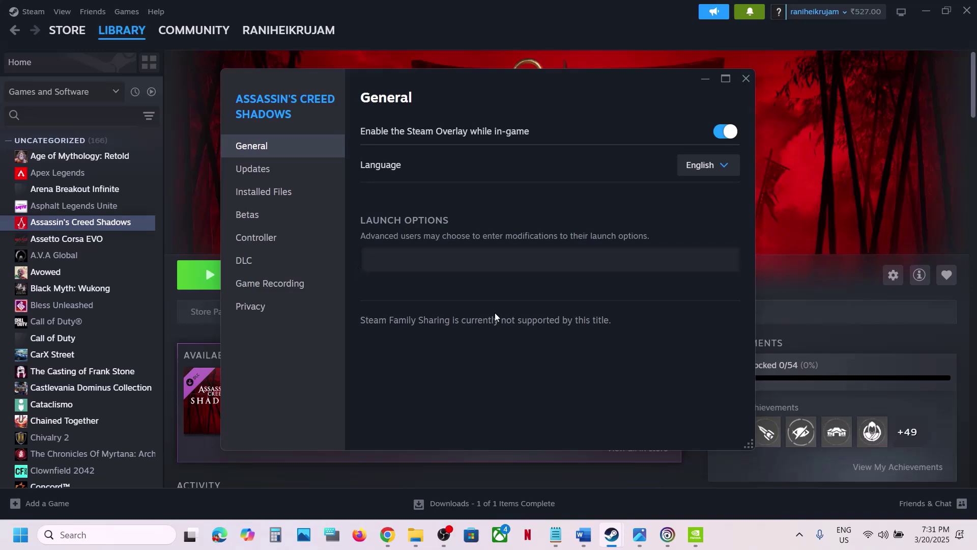
left_click(747, 78)
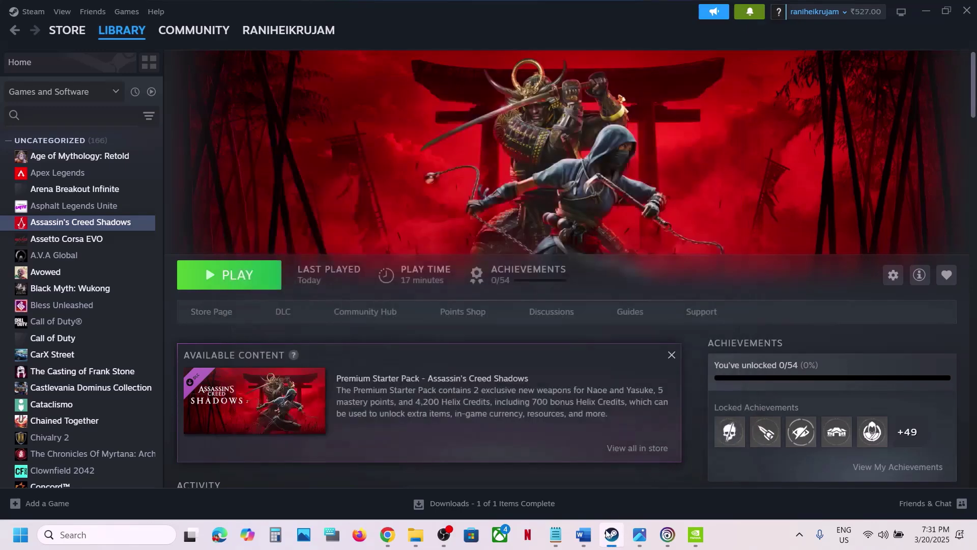
In the Word guide, scroll to and select Step 10's instruction text.
left_click(583, 534)
scroll(402, 390, "down", 4)
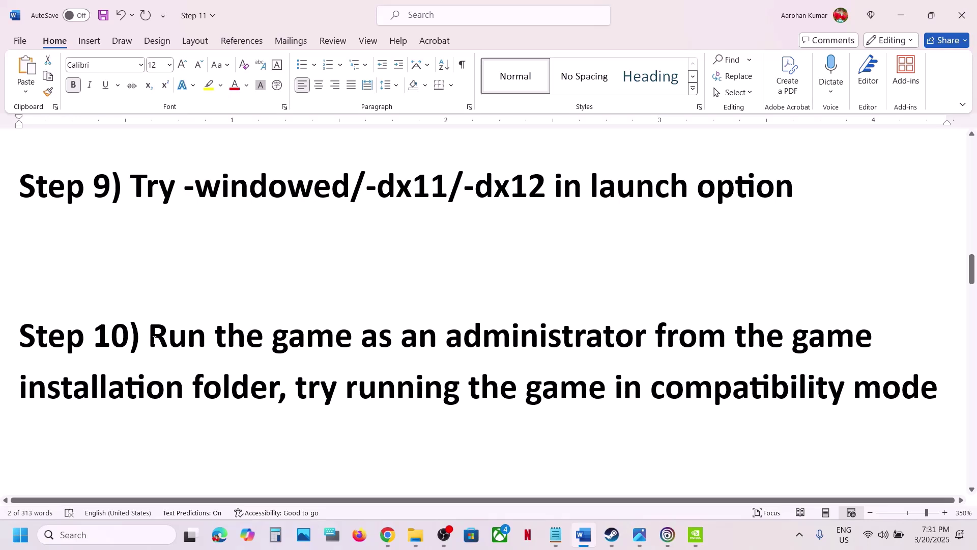
left_click_drag(155, 340, 292, 394)
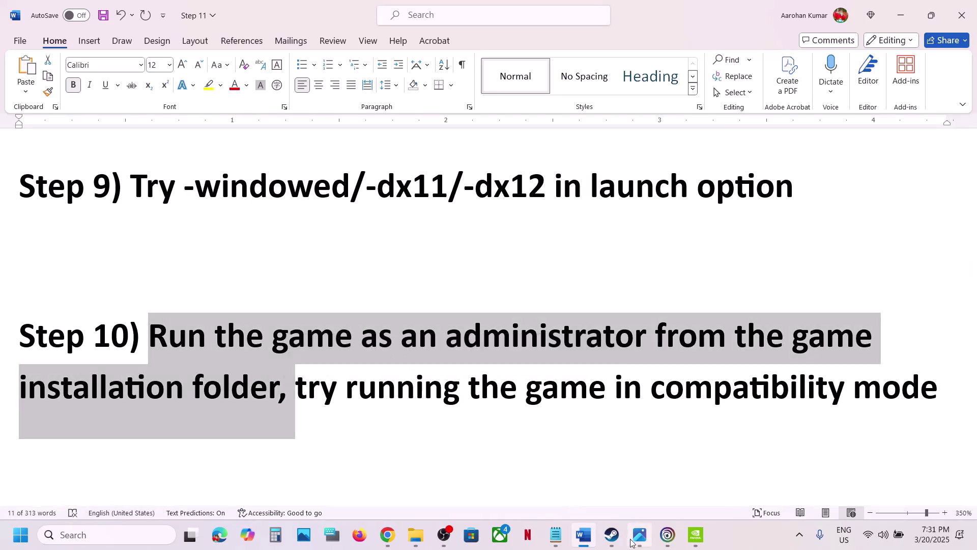
Browse Assassin's Creed Shadows' local files from its Steam library Manage menu.
left_click(612, 534)
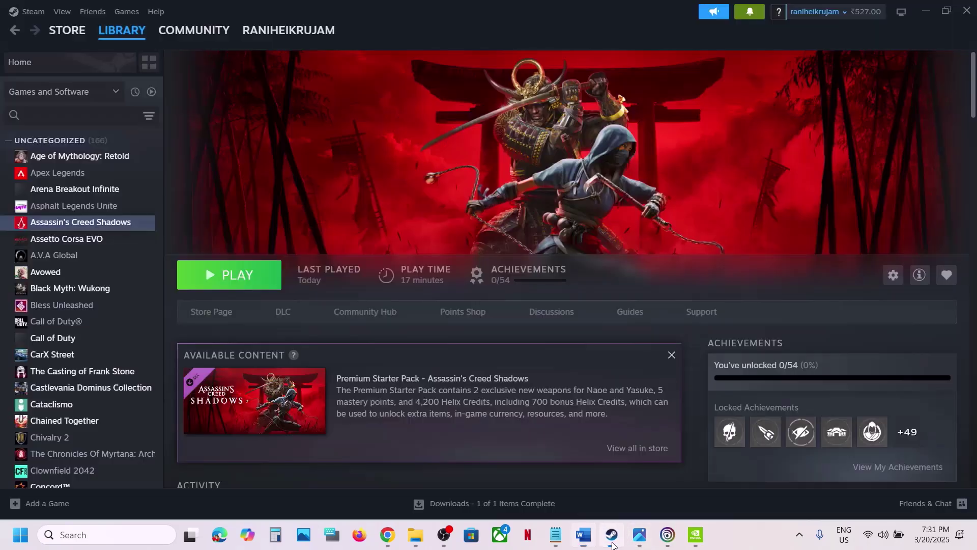
right_click(68, 224)
mouse_move(127, 296)
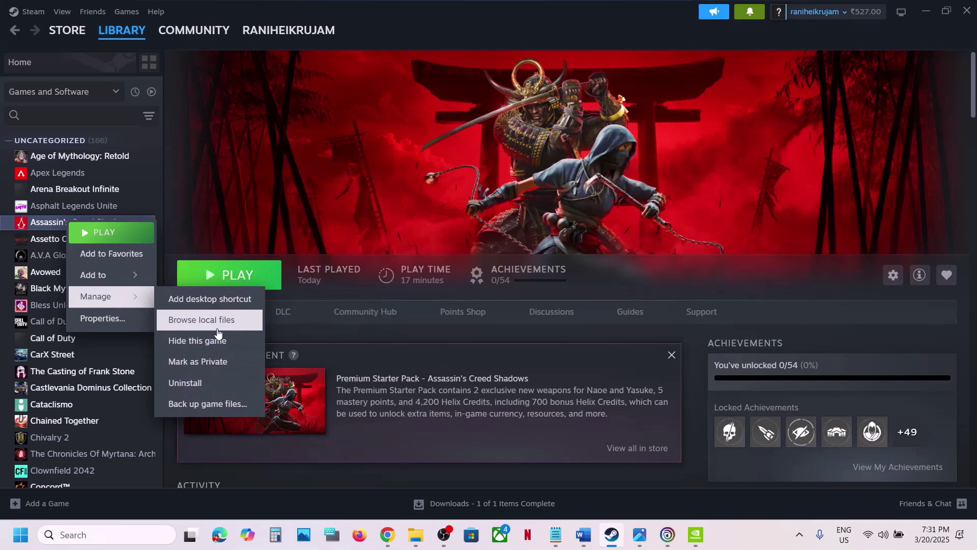
left_click(217, 321)
Run ACShadows in Windows 7 compatibility mode with fullscreen optimizations disabled, and apply.
right_click(154, 304)
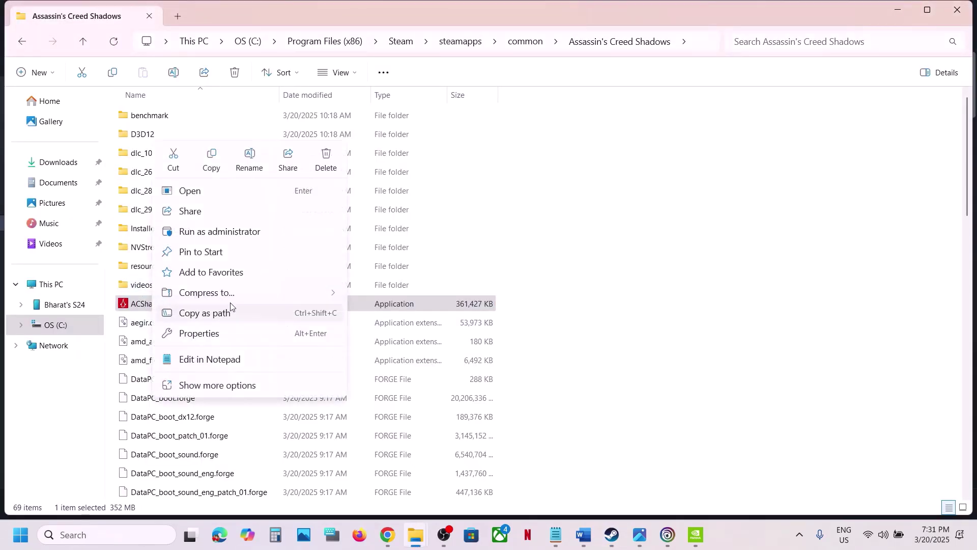
left_click(200, 335)
left_click(265, 201)
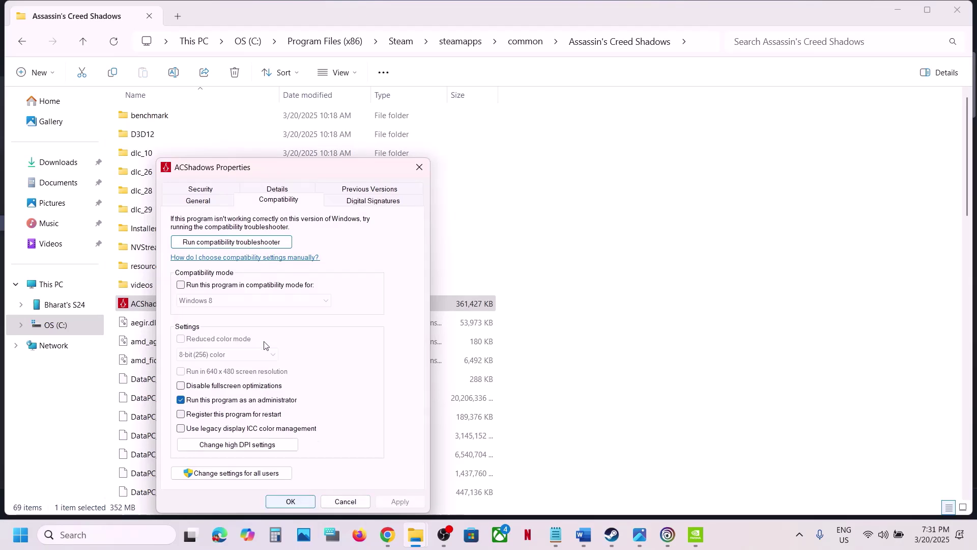
left_click(181, 286)
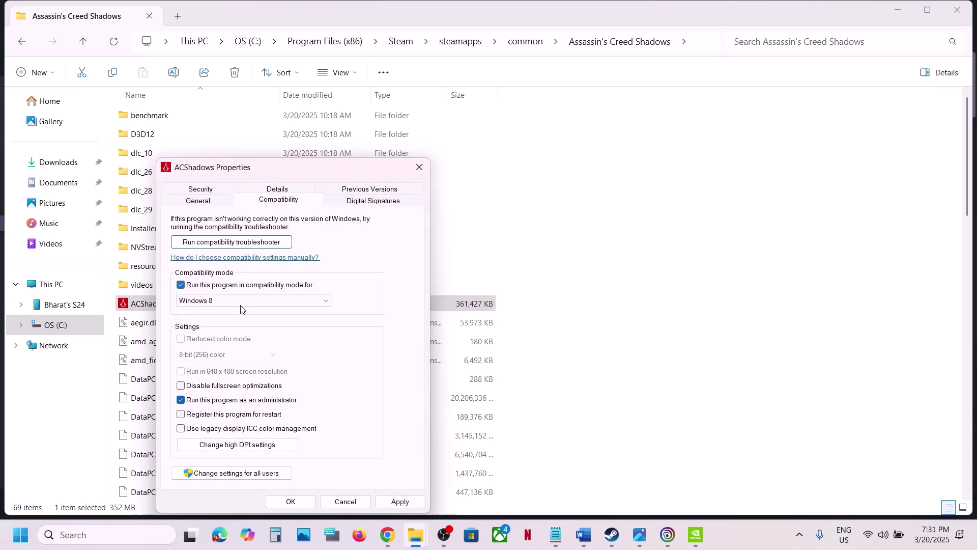
left_click(400, 502)
left_click(268, 301)
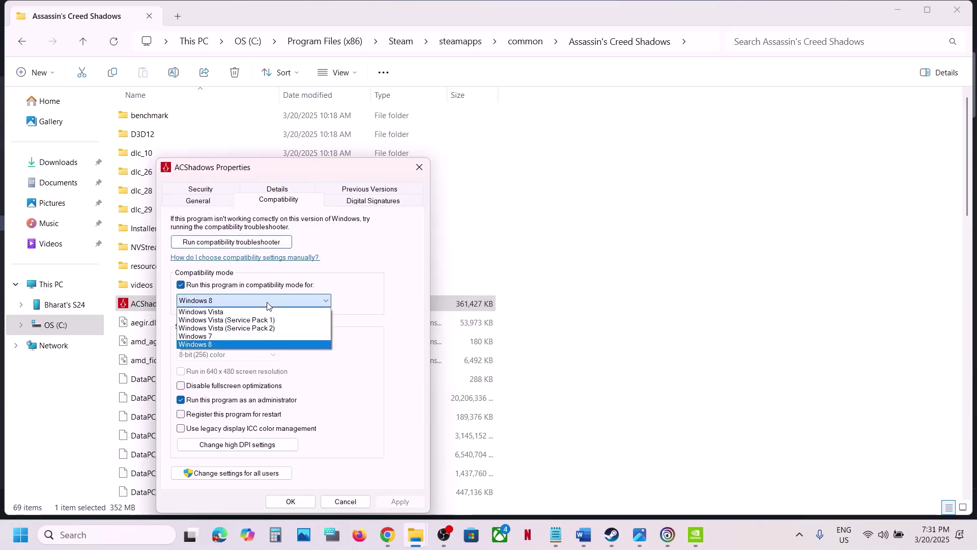
left_click(224, 339)
left_click(400, 501)
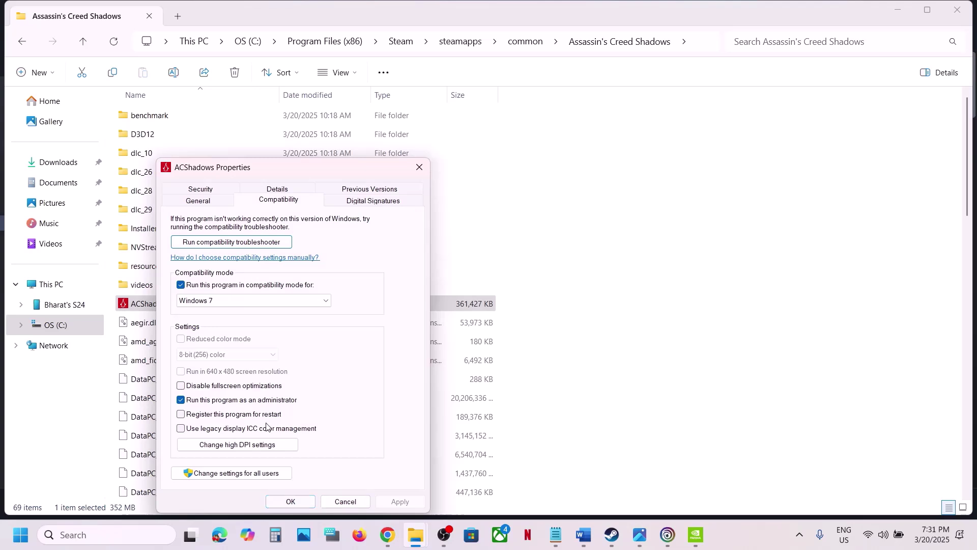
left_click(208, 389)
left_click(399, 501)
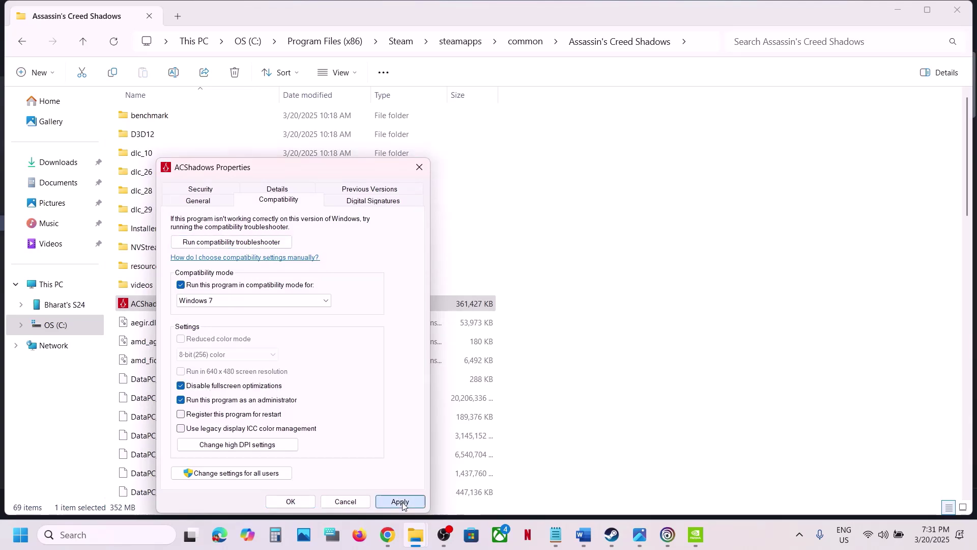
left_click(301, 503)
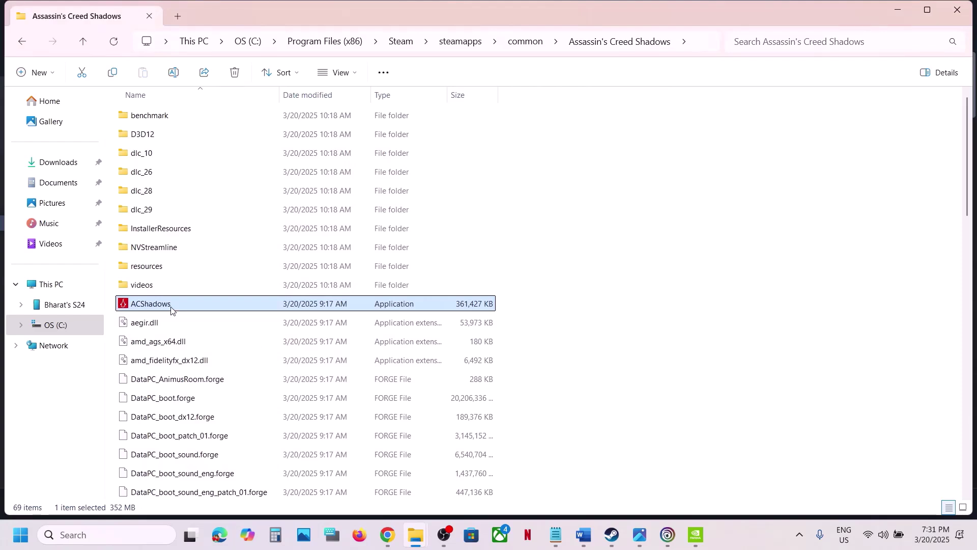
Turn off ACShadows' compatibility mode and run-as-administrator, leaving fullscreen optimizations disabled.
right_click(171, 310)
left_click(221, 332)
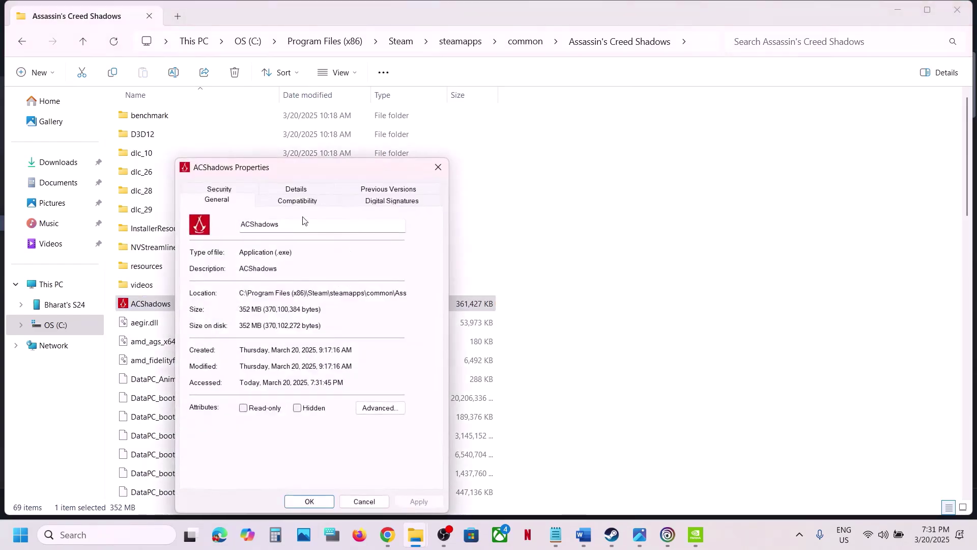
left_click(297, 201)
left_click(199, 284)
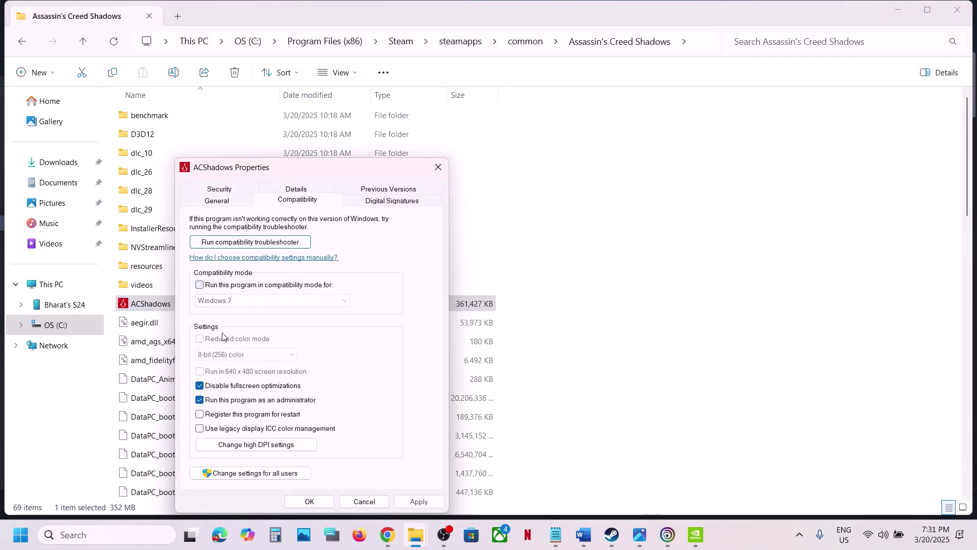
left_click(200, 400)
left_click(416, 502)
left_click(309, 501)
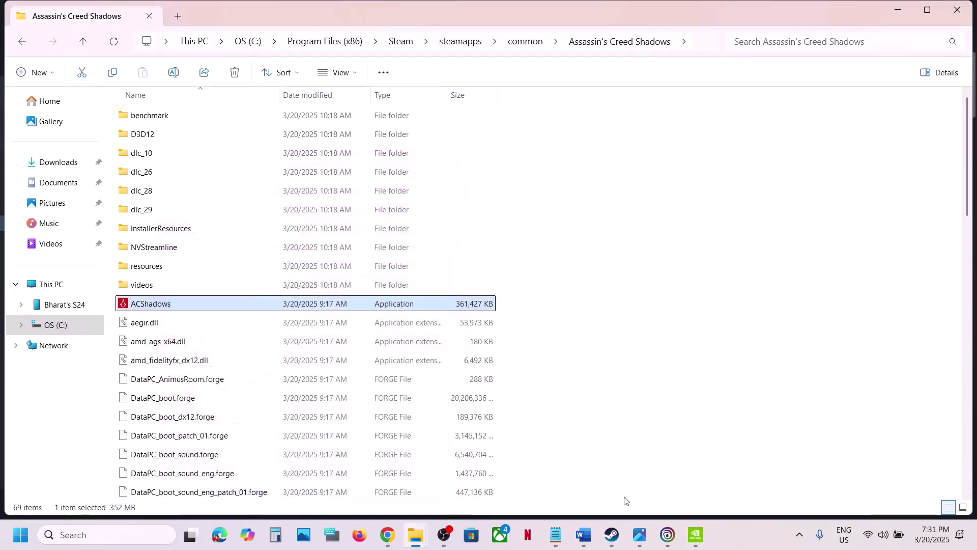
Briefly view the DX12 error screenshot from the taskbar.
left_click(611, 535)
left_click(640, 535)
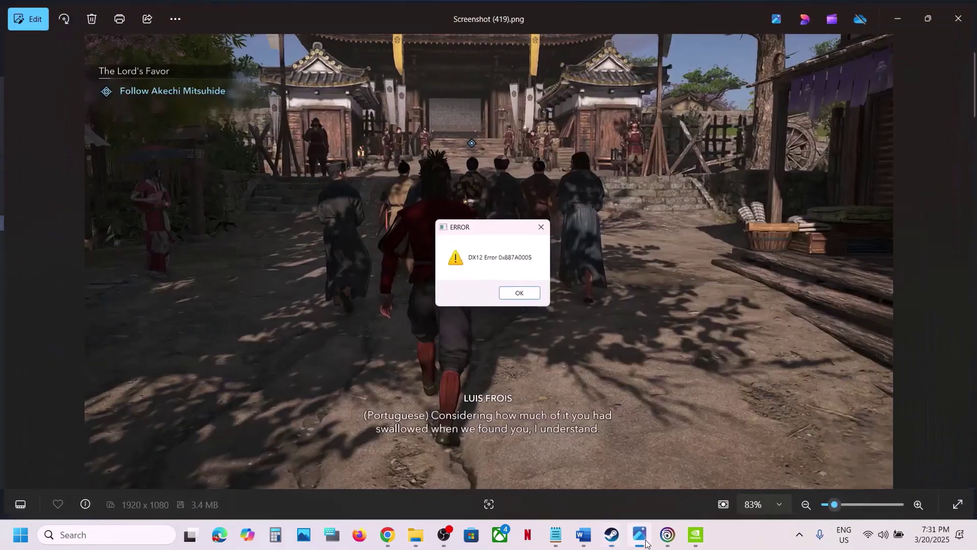
left_click(640, 534)
Read Step 11 on allowing the game exe through antivirus, then bring up Windows Settings with Win+I.
left_click(582, 546)
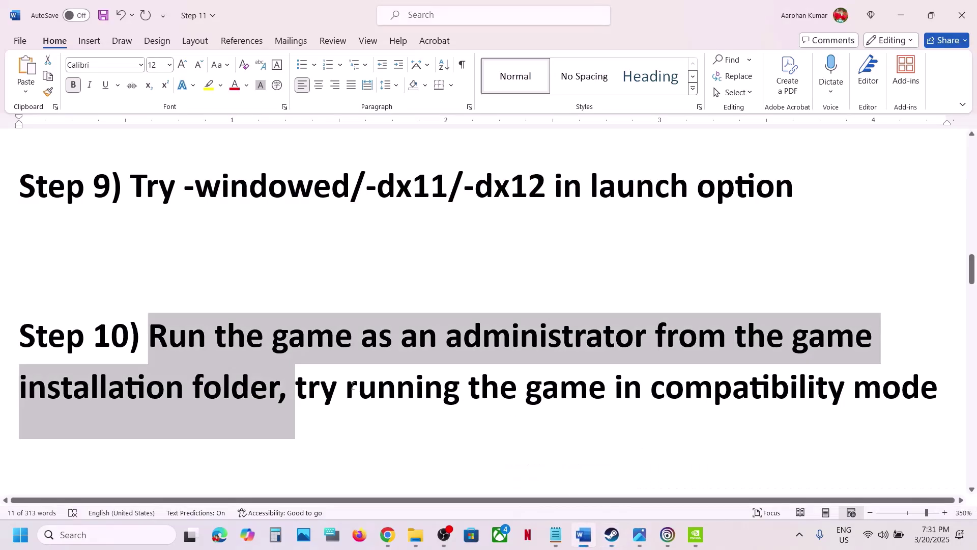
scroll(353, 386, "down", 4)
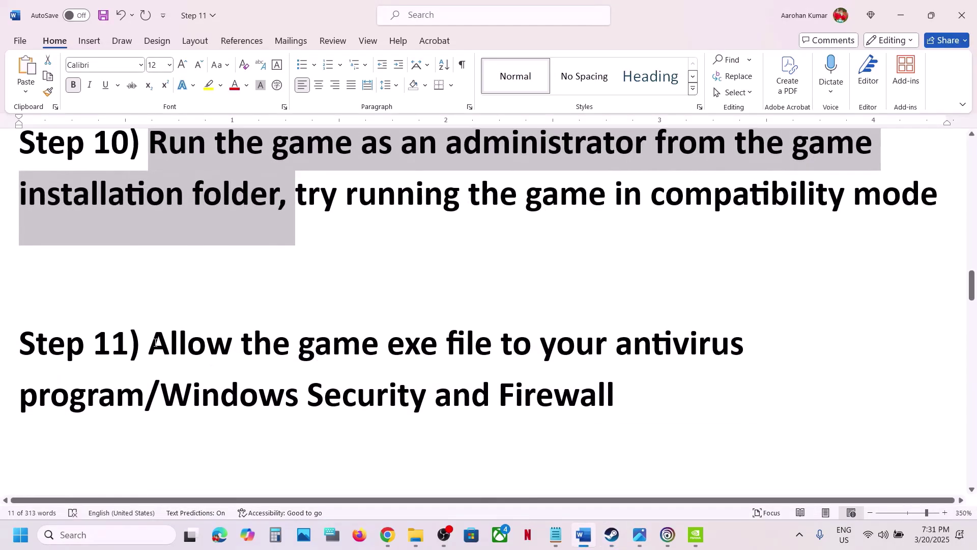
left_click_drag(149, 351, 143, 391)
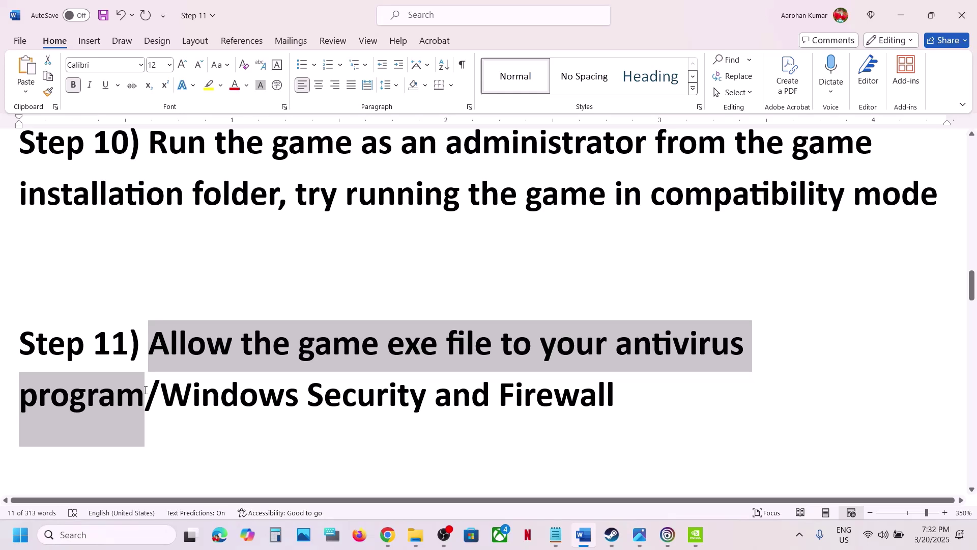
left_click_drag(145, 390, 615, 402)
left_click(171, 402)
key("super+i")
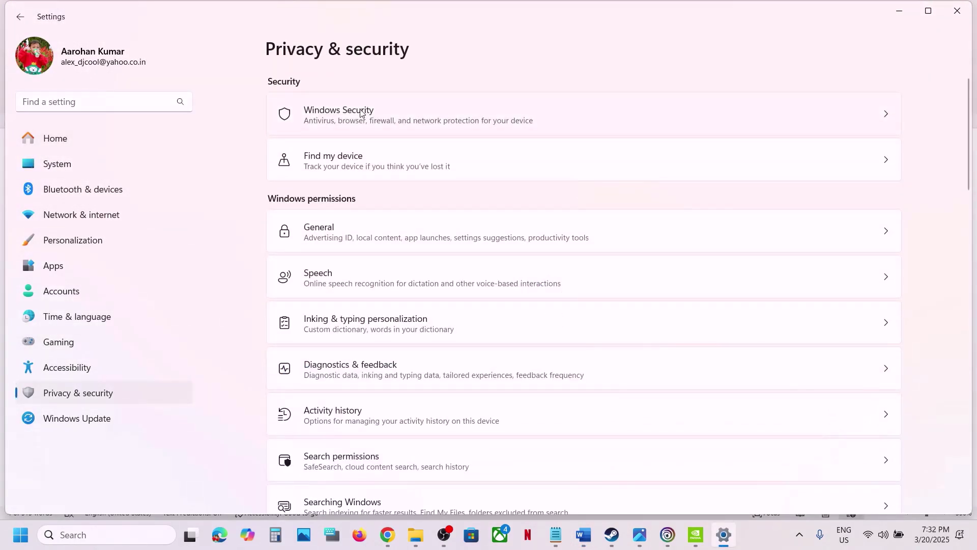
Go to the Controlled folder access allowed-apps list under Virus & threat protection ransomware settings.
left_click(361, 113)
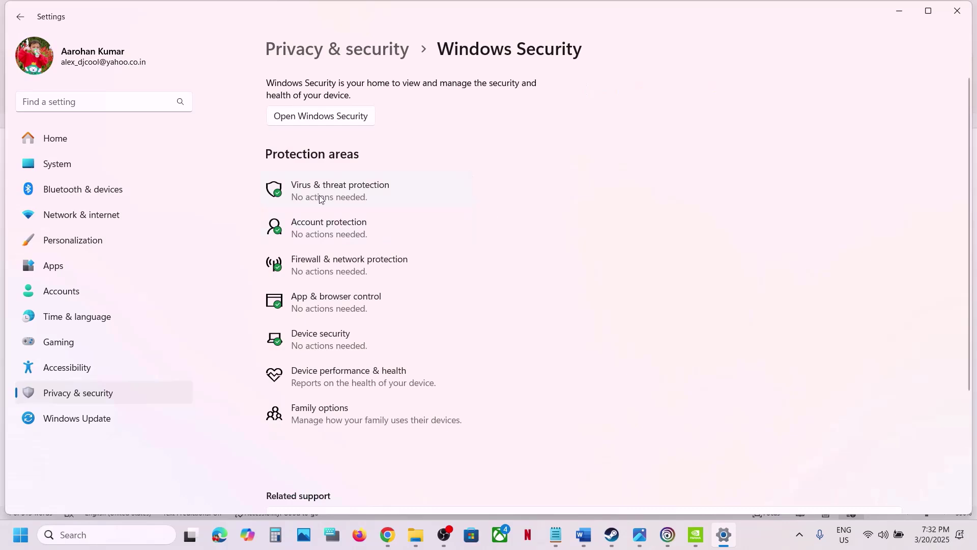
left_click(321, 198)
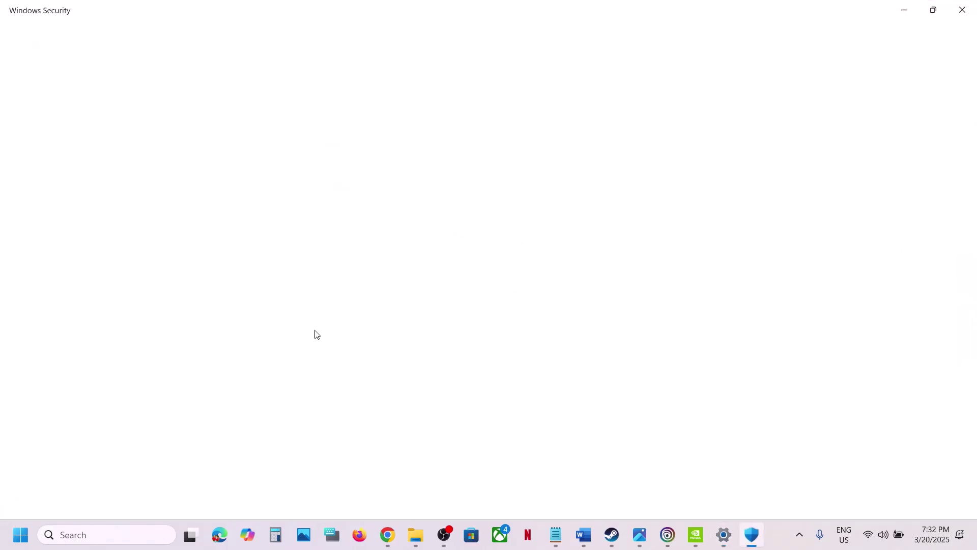
scroll(341, 457, "down", 3)
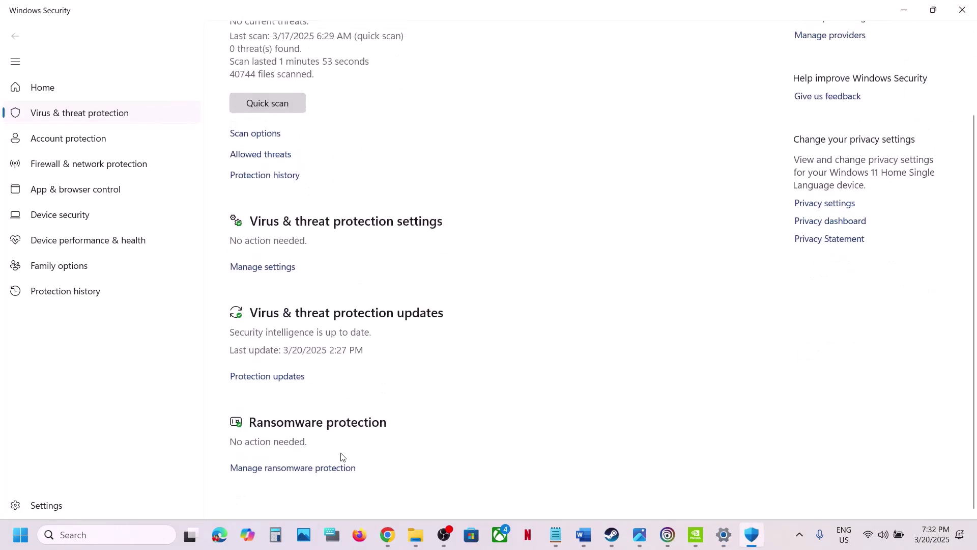
left_click(299, 469)
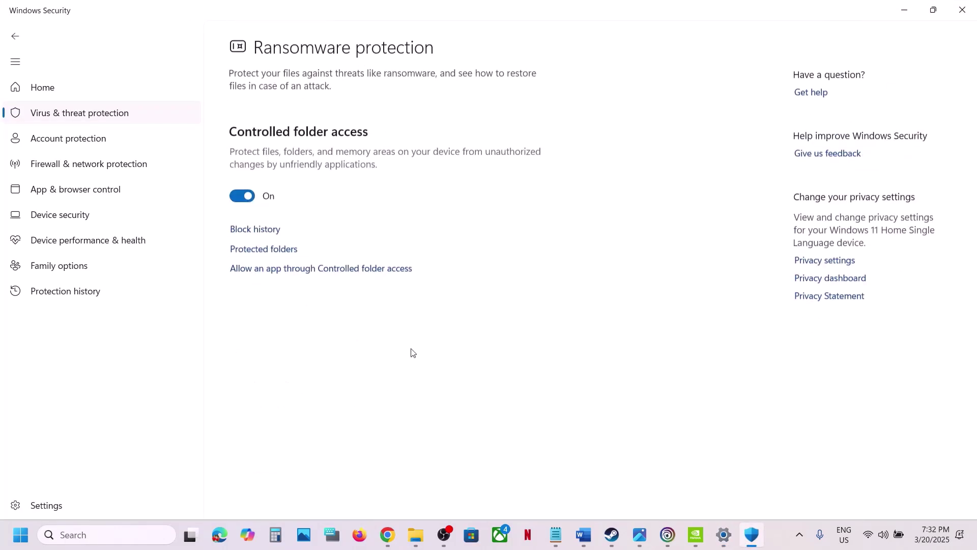
left_click(300, 269)
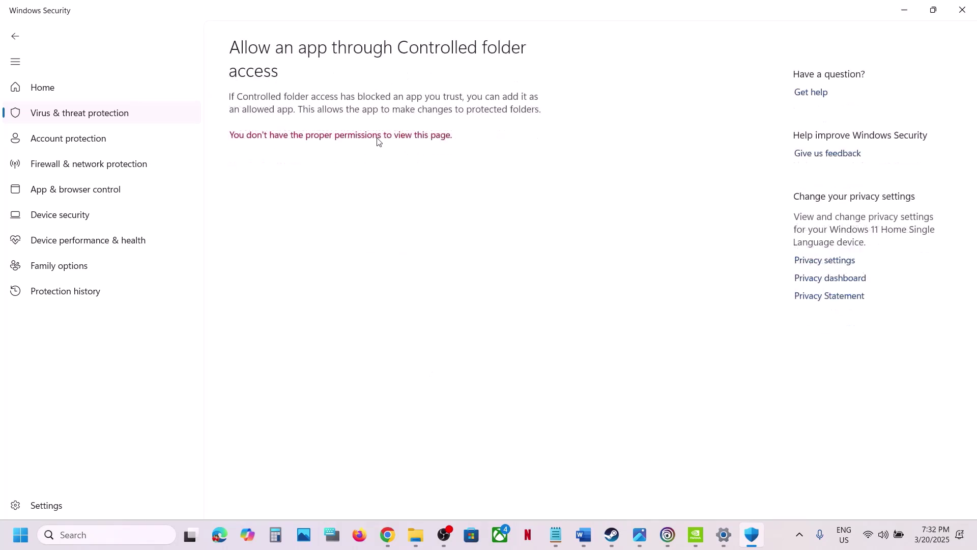
Add ACShadows as an allowed app via Browse all apps.
left_click(313, 150)
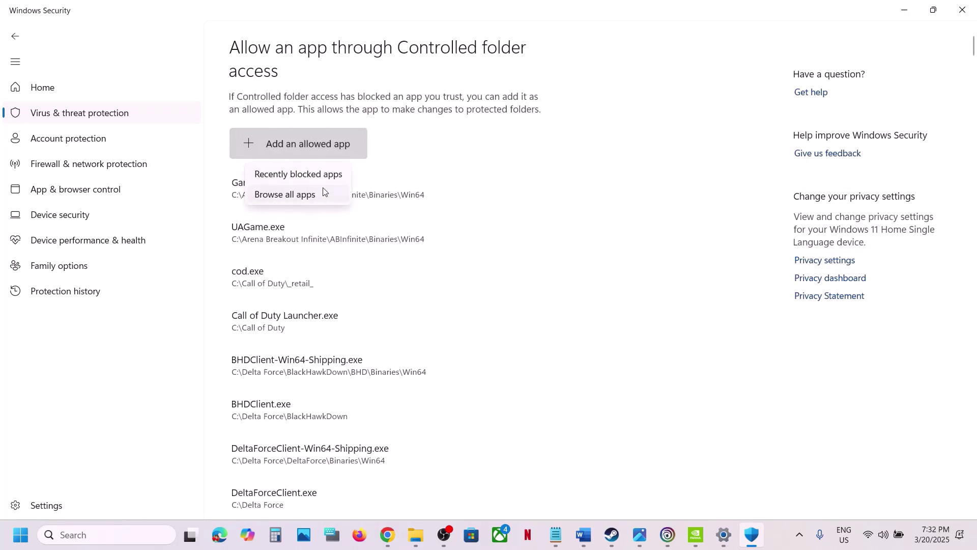
left_click(322, 192)
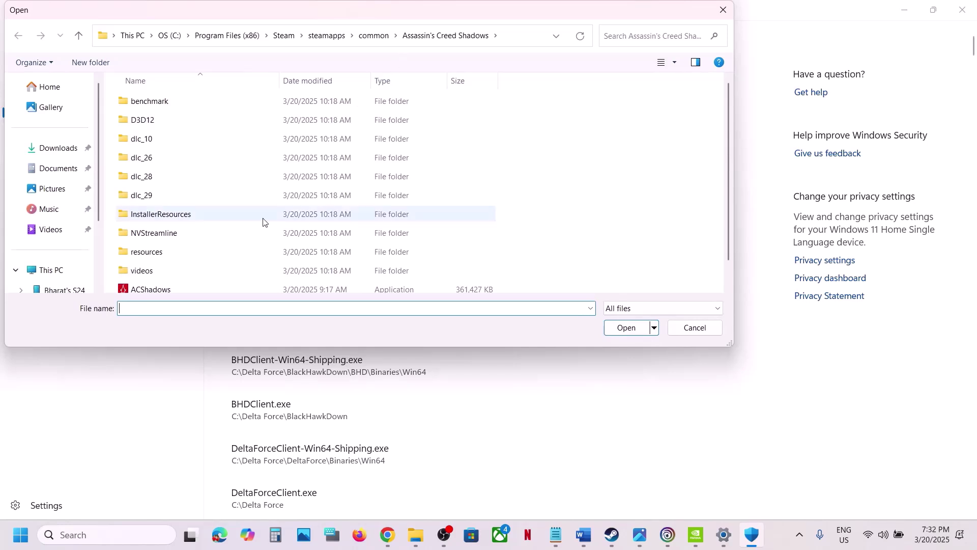
scroll(262, 221, "down", 1)
left_click(221, 263)
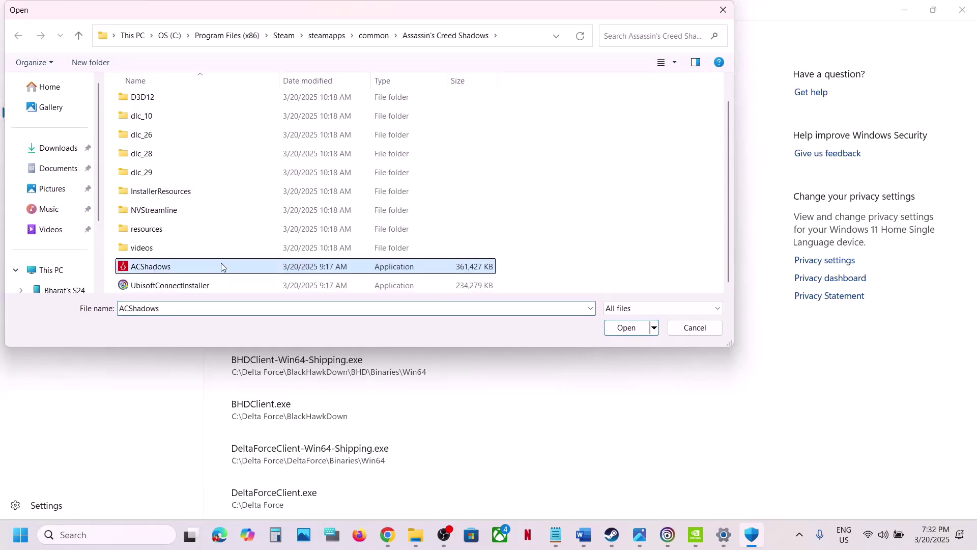
left_click(642, 327)
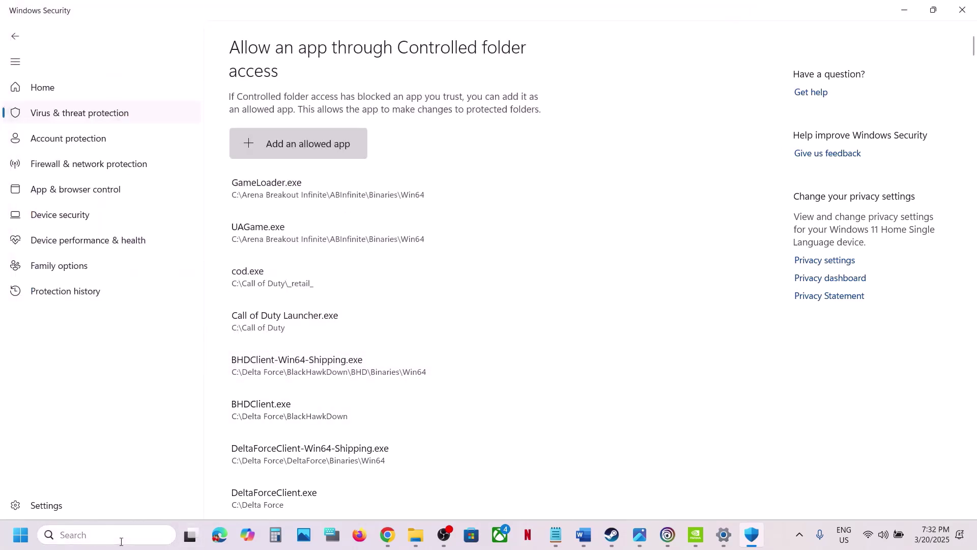
left_click(120, 537)
Open the firewall's allowed-apps list in Control Panel and unlock it with Change settings.
type("control")
key("Return")
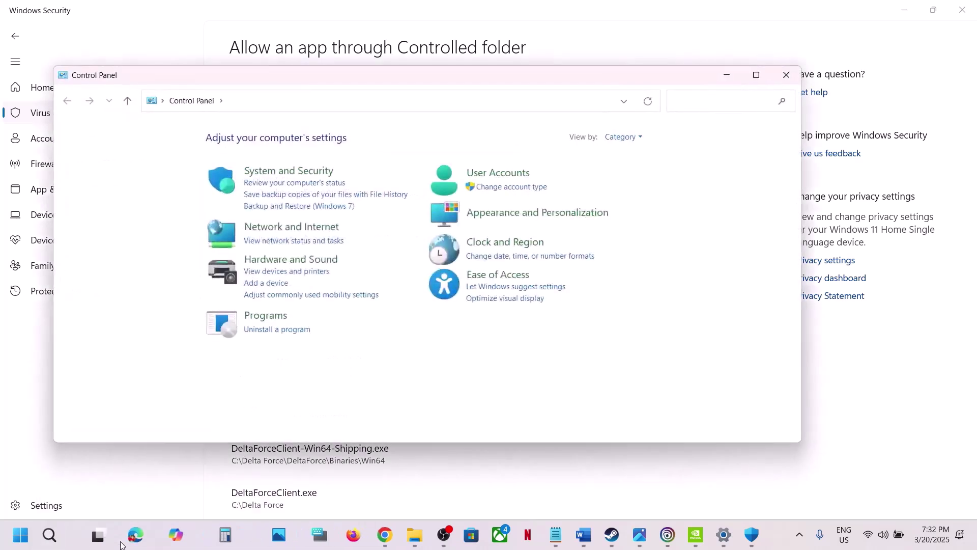
left_click(290, 177)
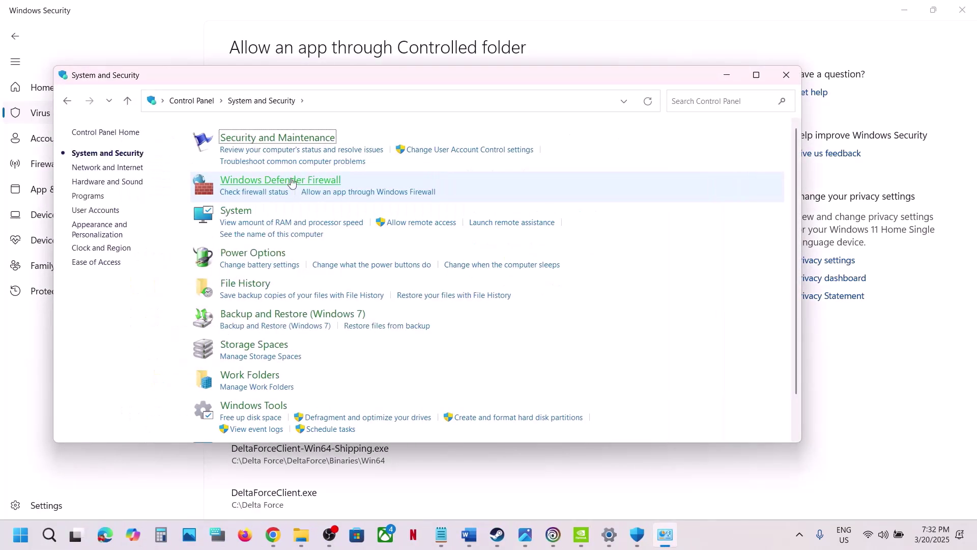
left_click(294, 183)
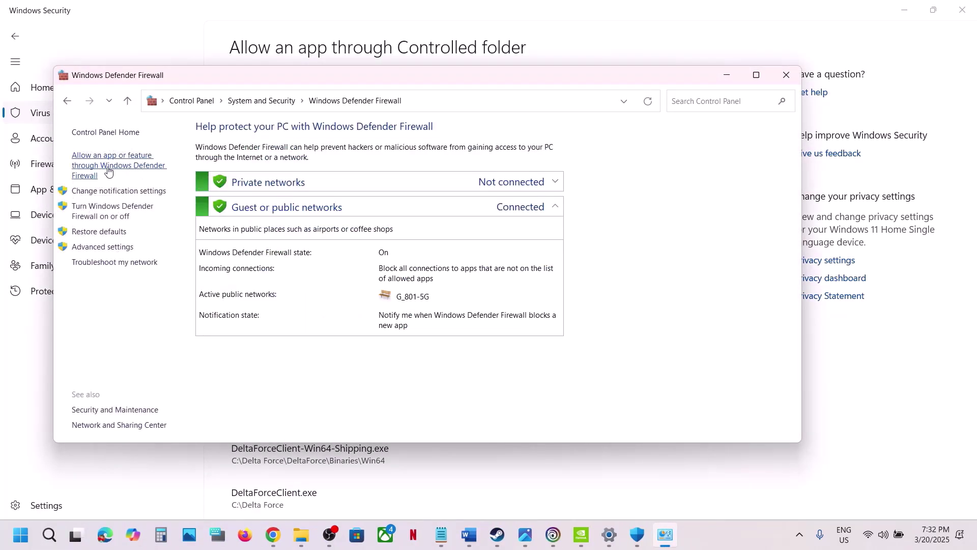
left_click(100, 170)
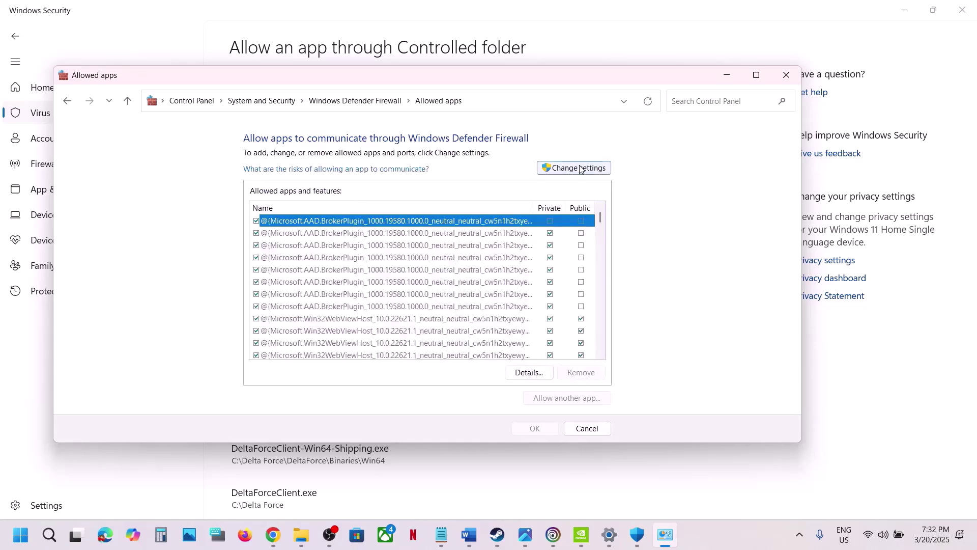
left_click(580, 167)
Try adding ACShadows.exe, dismiss the already-listed error, and verify the Assassin's Creed Shadows entry.
left_click(577, 400)
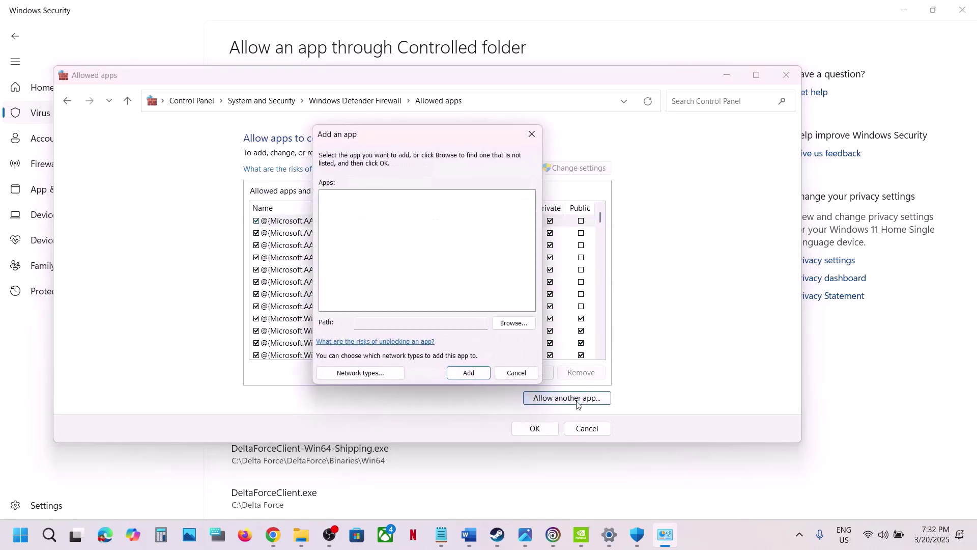
left_click(511, 324)
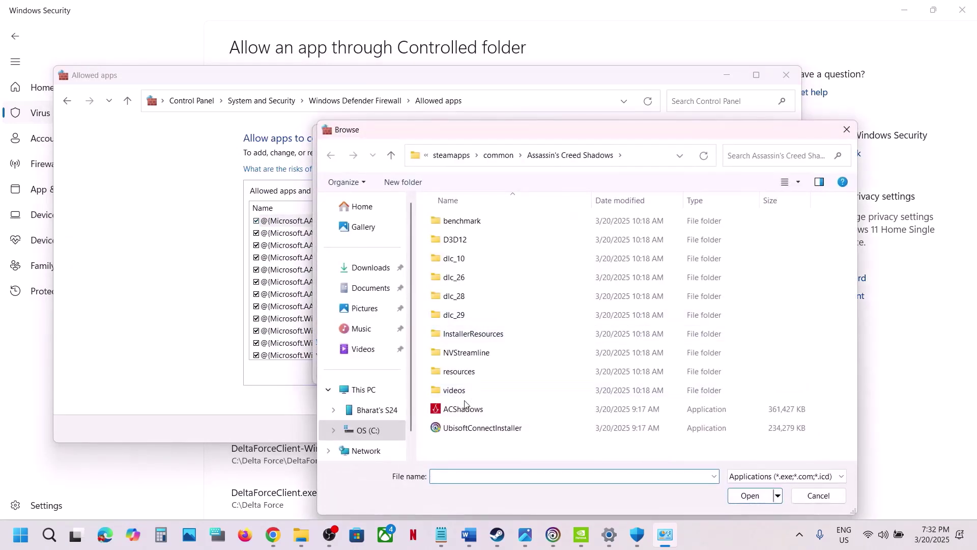
left_click(465, 408)
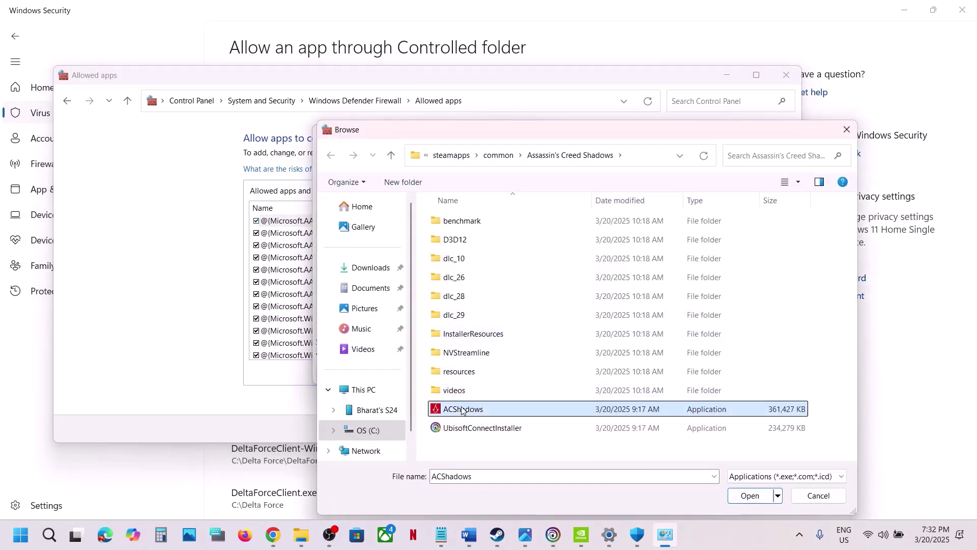
left_click(744, 497)
left_click(457, 376)
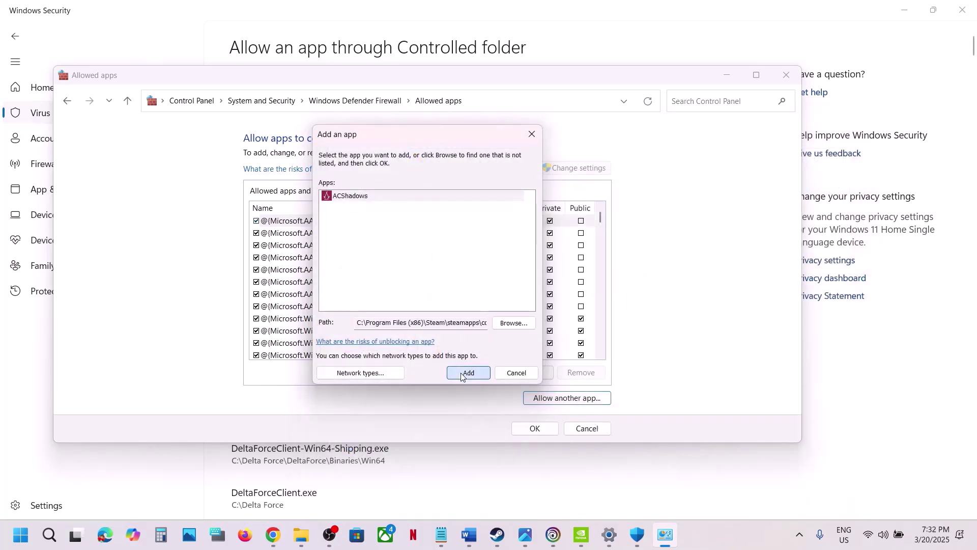
left_click(561, 312)
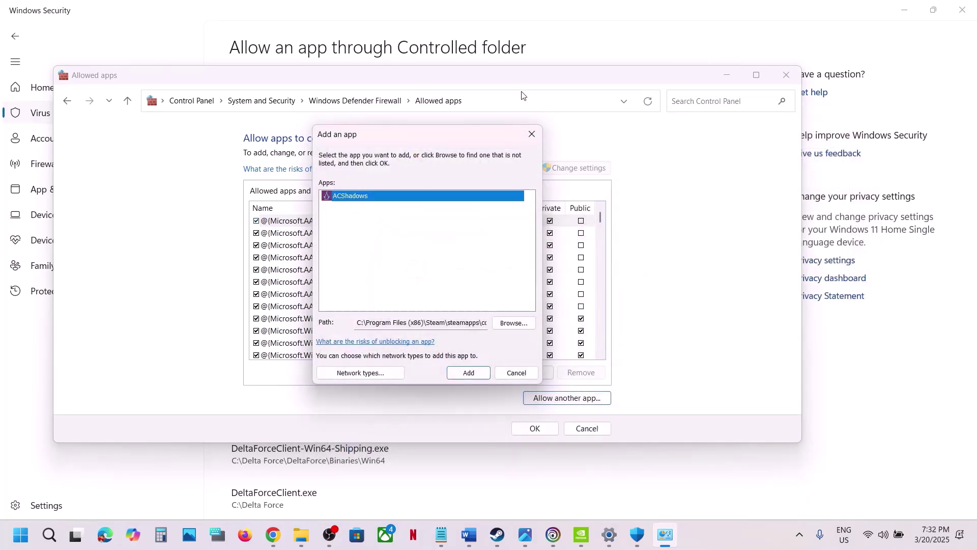
left_click(531, 134)
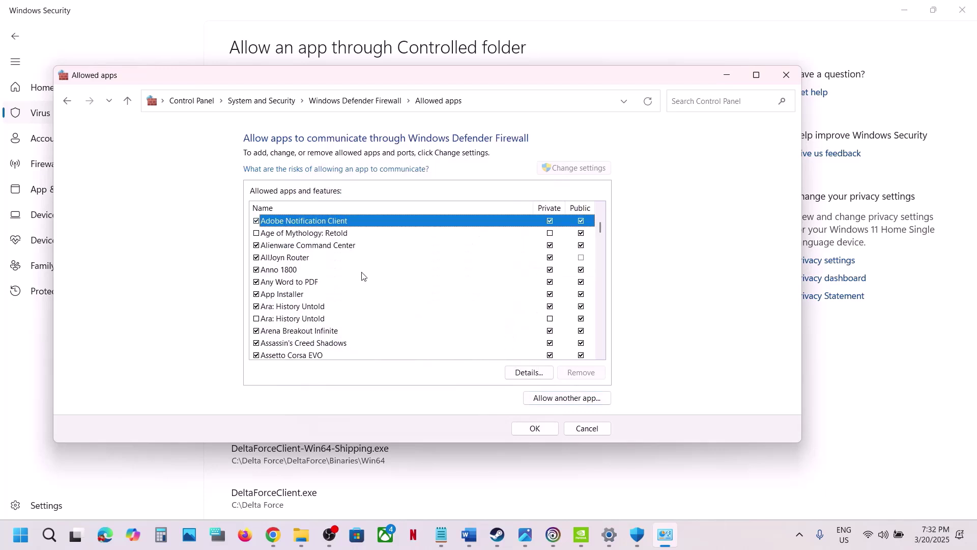
left_click(600, 355)
left_click(601, 355)
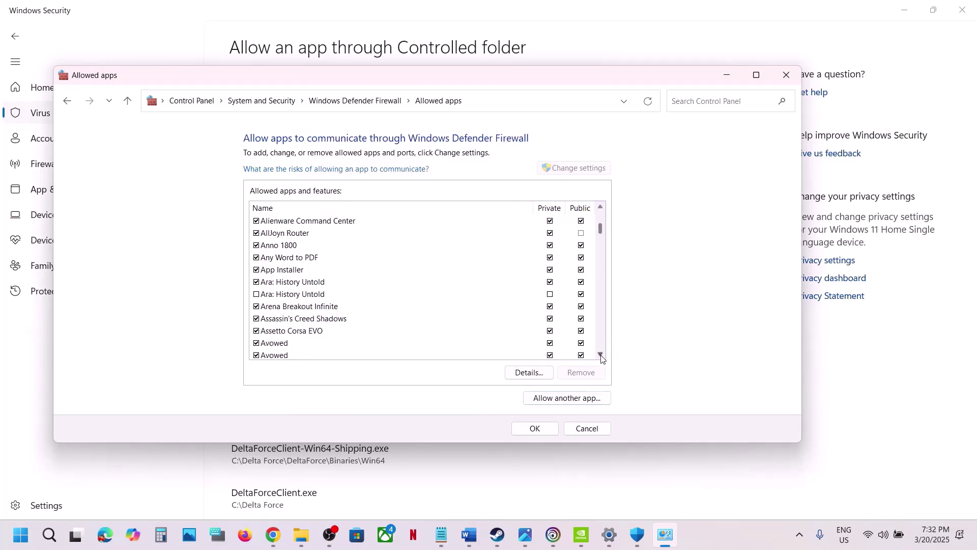
left_click(296, 320)
Close the allowed-apps list, Windows Security and Settings, then select 'AMD 25.2.1 Optional Update' in Step 12.
left_click(789, 76)
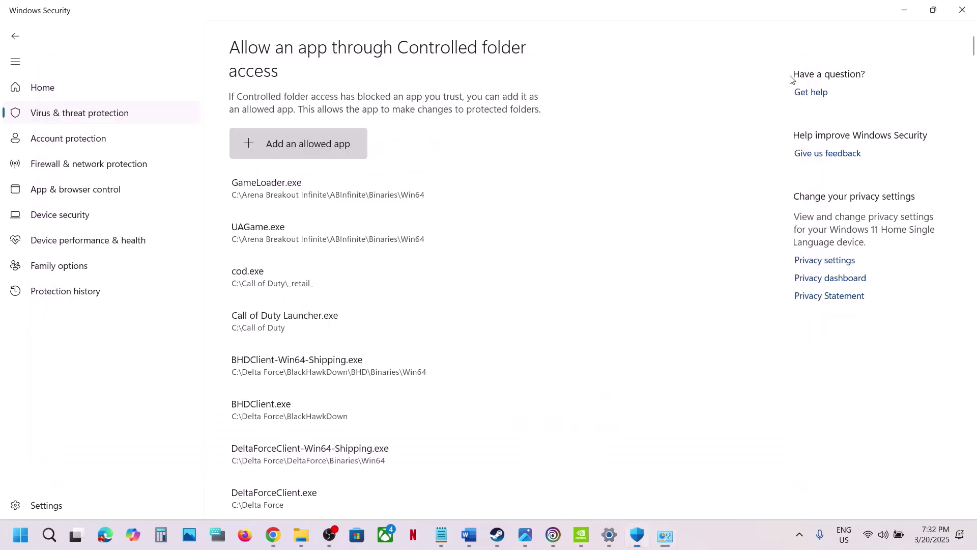
left_click(970, 10)
left_click(970, 10)
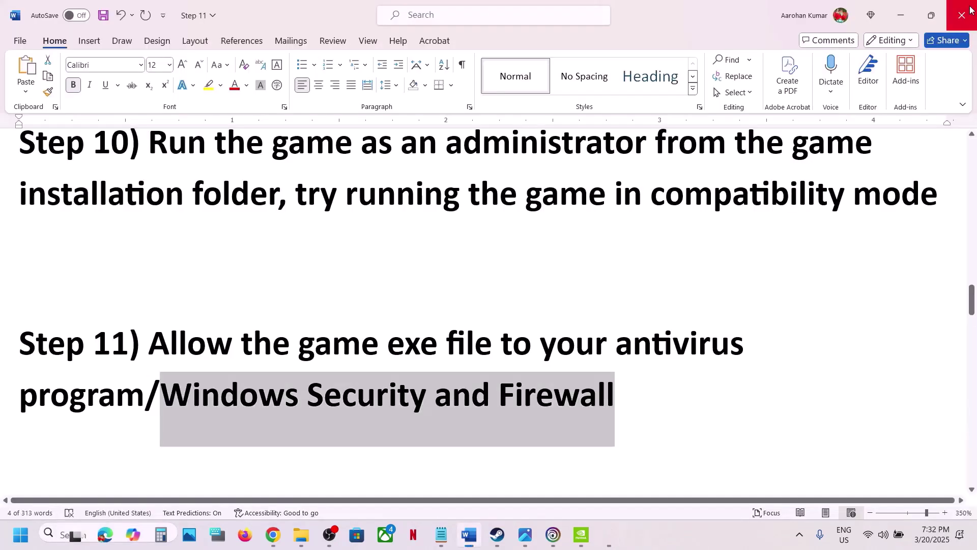
scroll(520, 310, "down", 3)
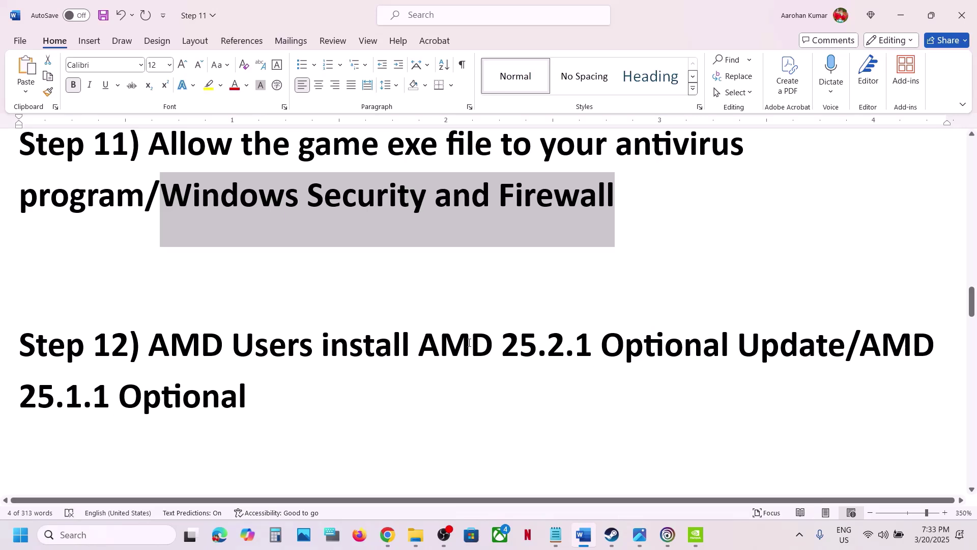
left_click_drag(469, 342, 808, 341)
key("ctrl+c")
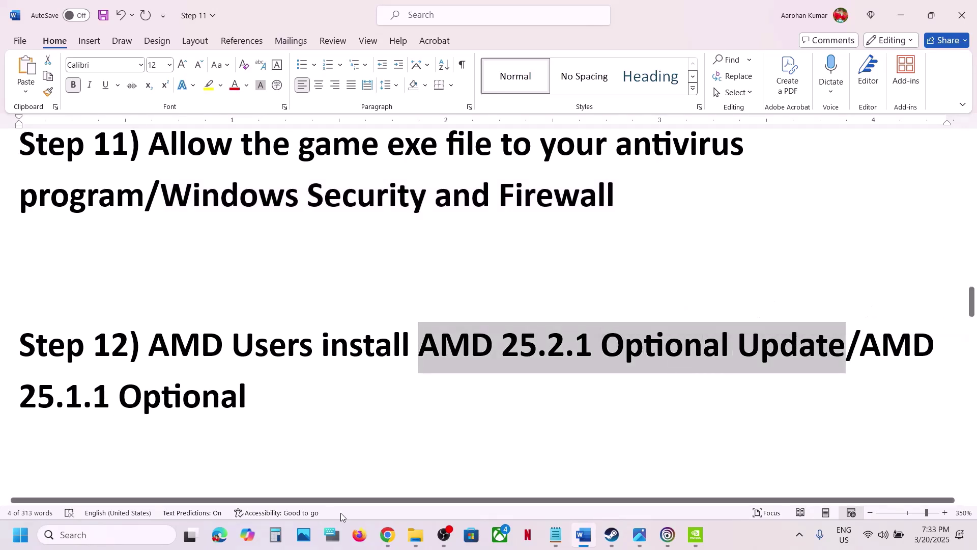
Search AMD 25.2.1 Optional Update in a new Chrome tab and download the driver from its release notes.
left_click(387, 534)
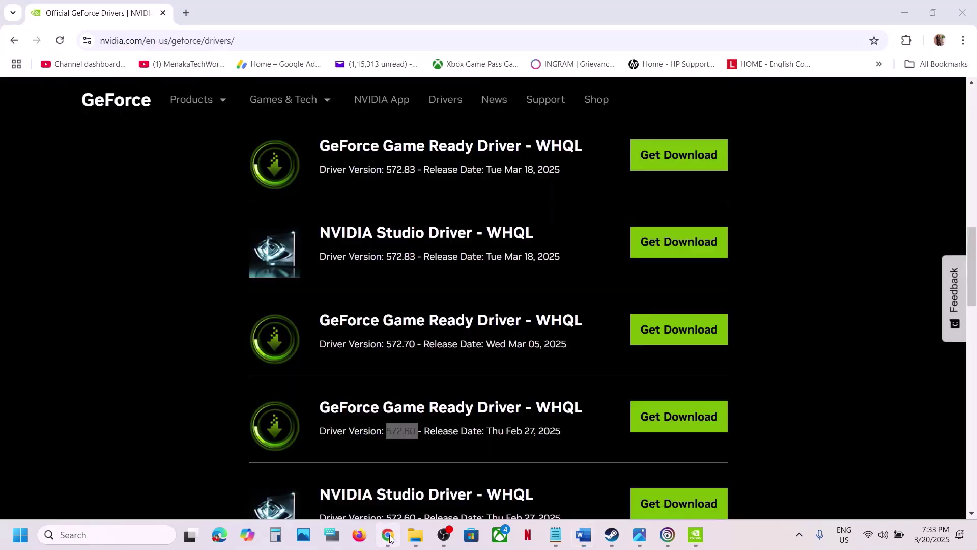
left_click(187, 13)
key("ctrl+v")
key("Return")
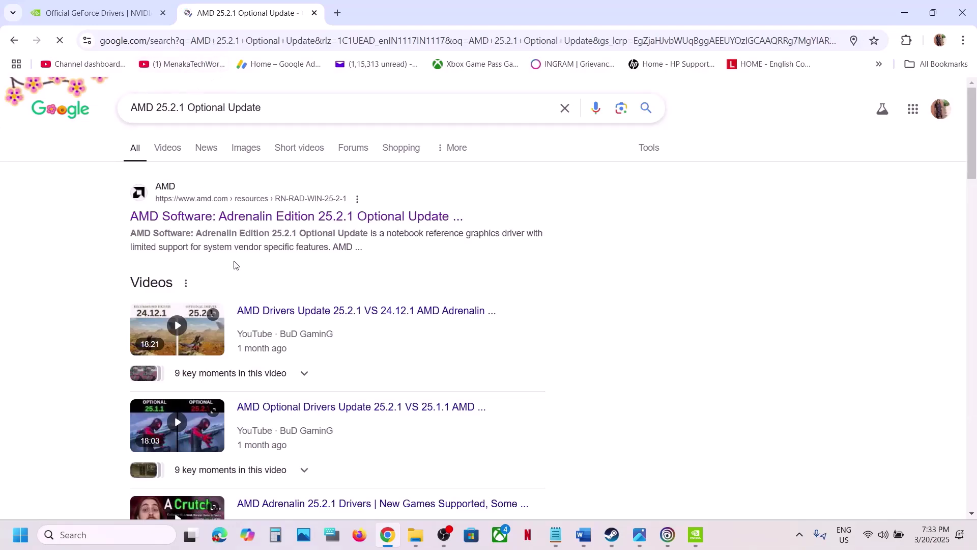
left_click(213, 219)
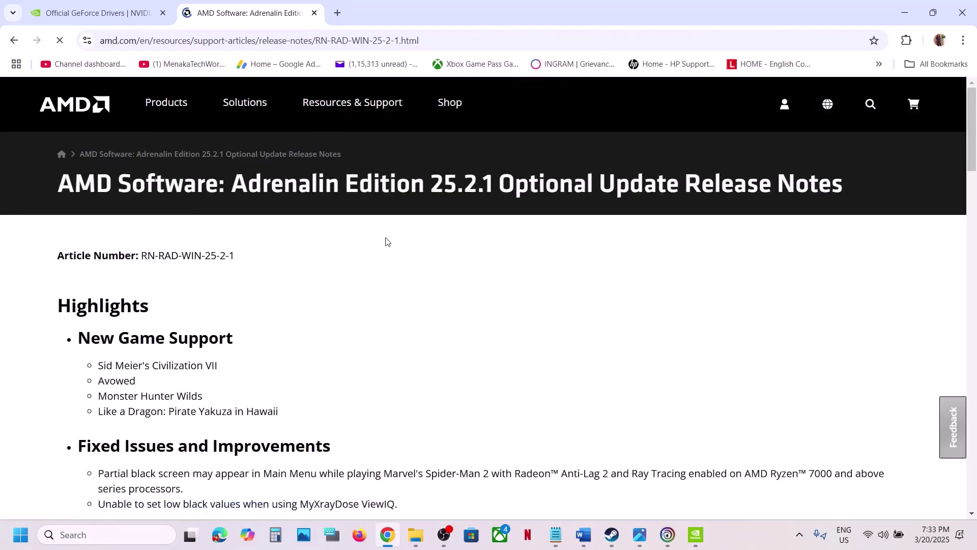
scroll(387, 241, "down", 15)
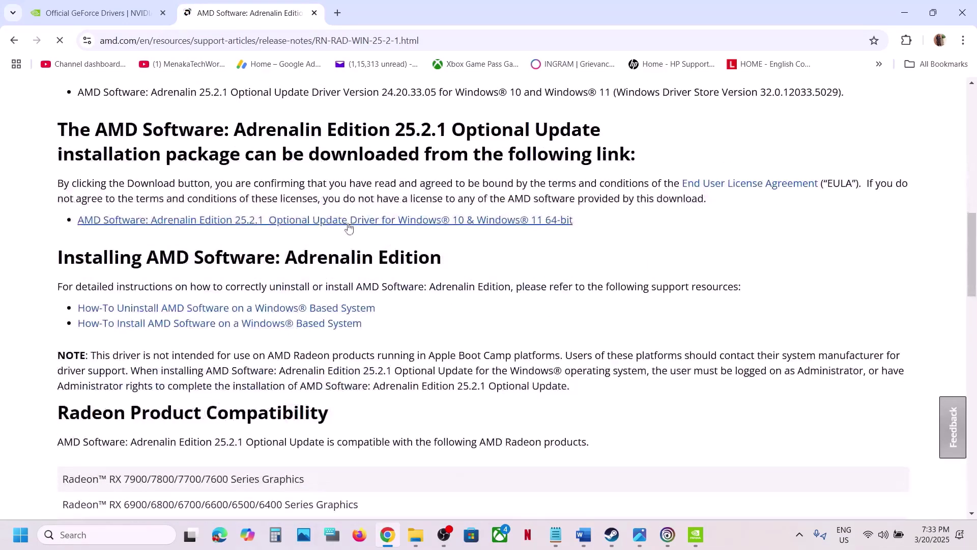
left_click(335, 225)
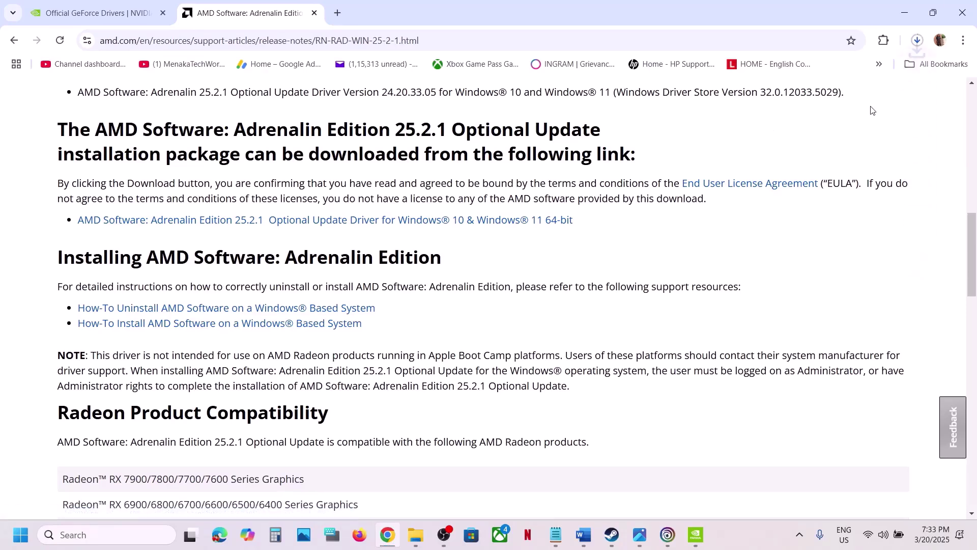
left_click(917, 41)
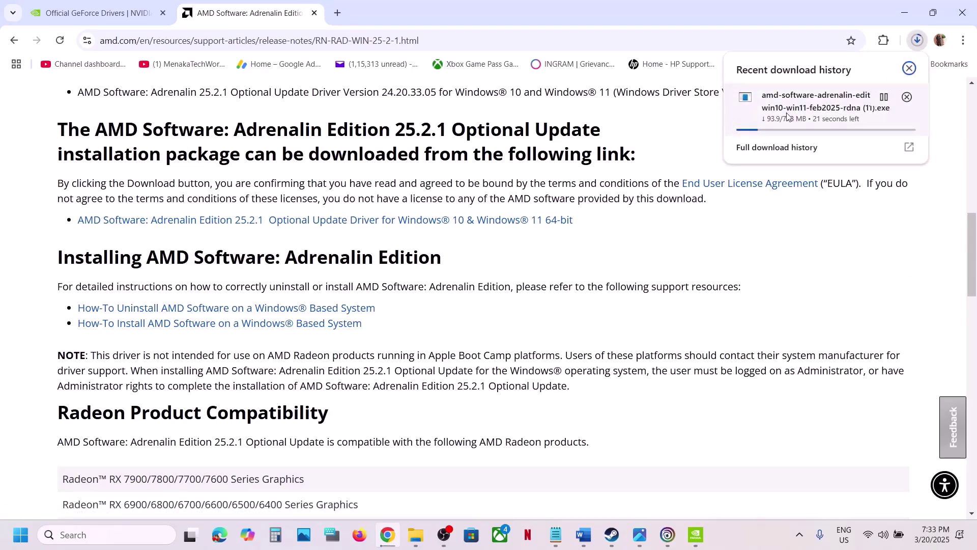
left_click(627, 250)
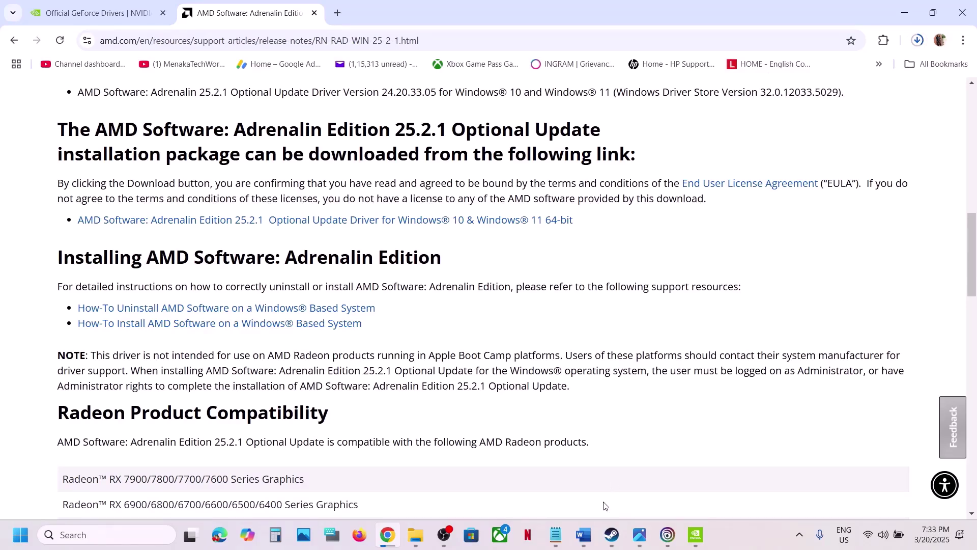
Copy 'AMD 25.1.1 Optional' from the guide, search it, and download that driver too.
left_click(584, 534)
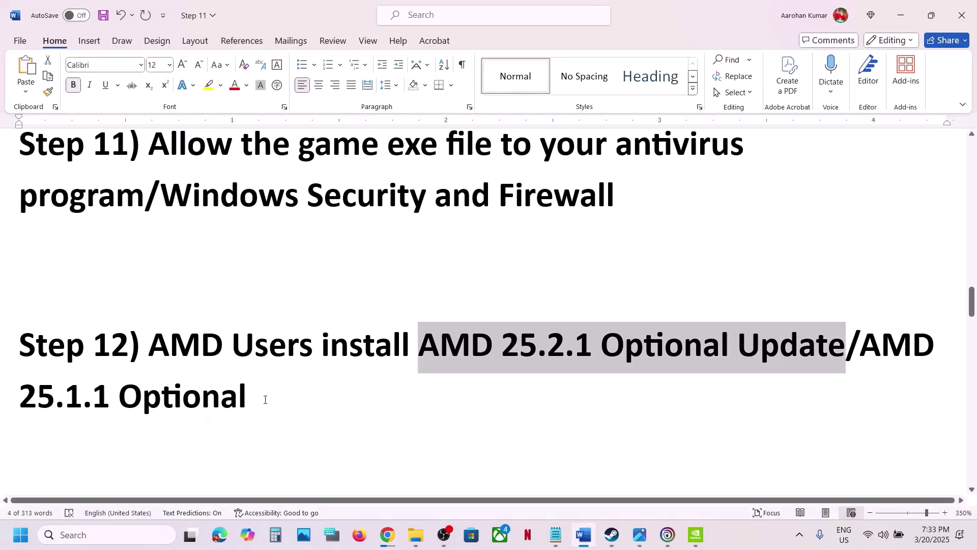
left_click_drag(265, 399, 865, 338)
key("ctrl+c")
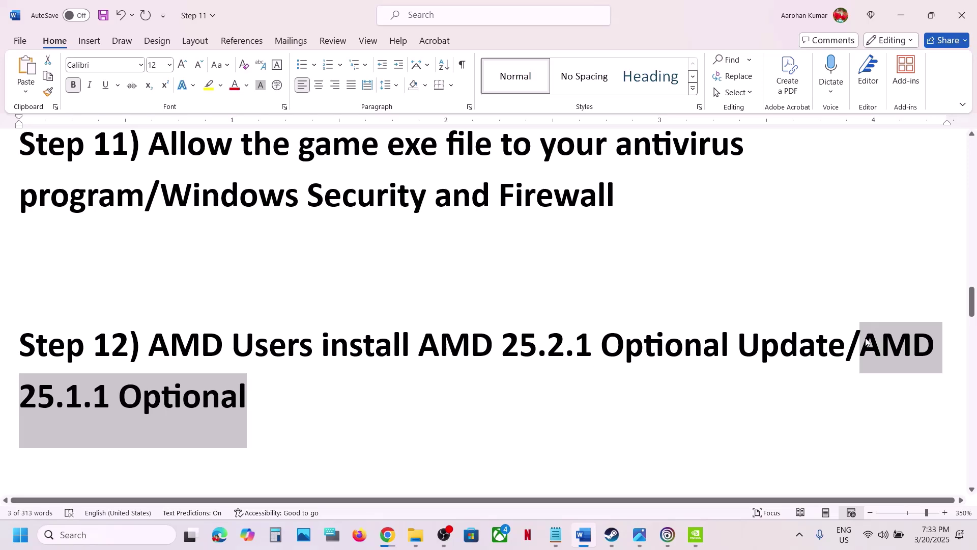
left_click(901, 16)
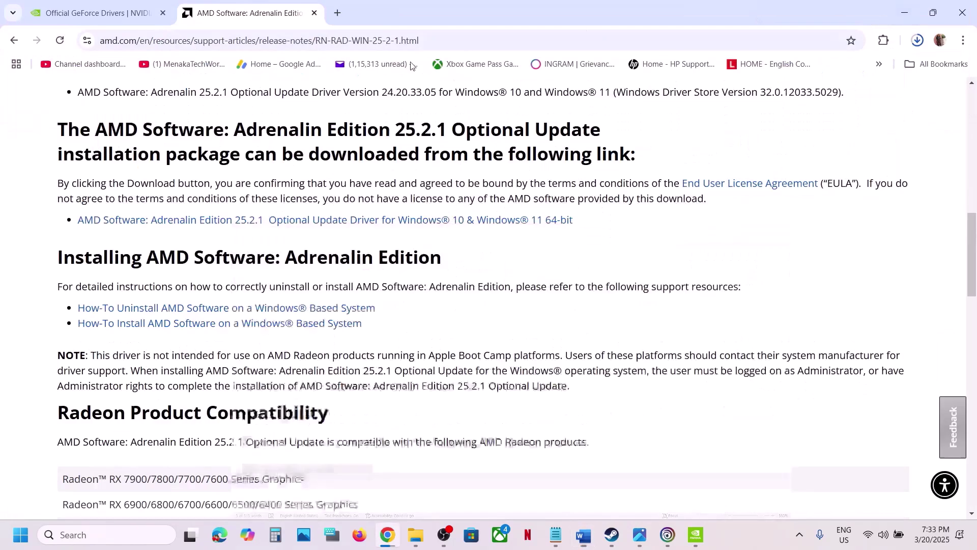
key("ctrl+l")
key("ctrl+v")
key("Return")
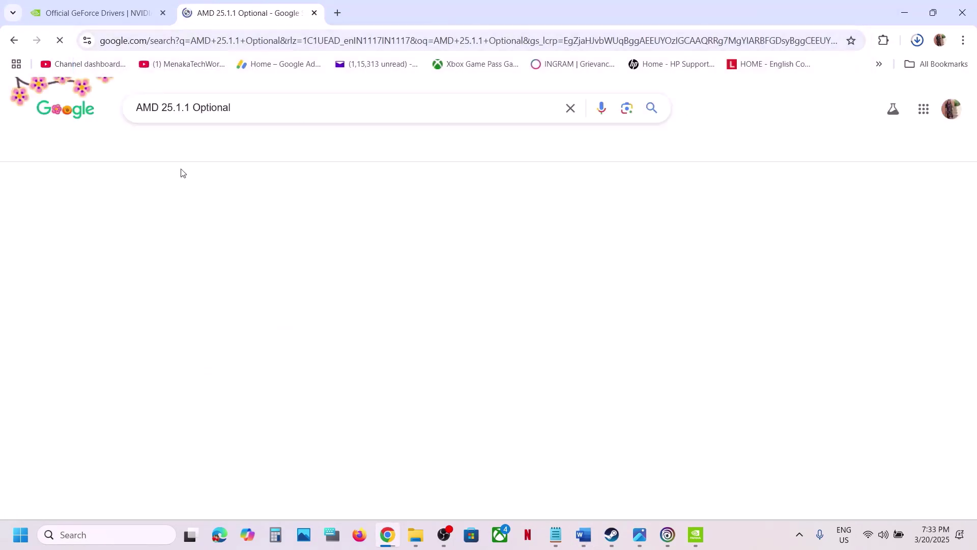
left_click(256, 219)
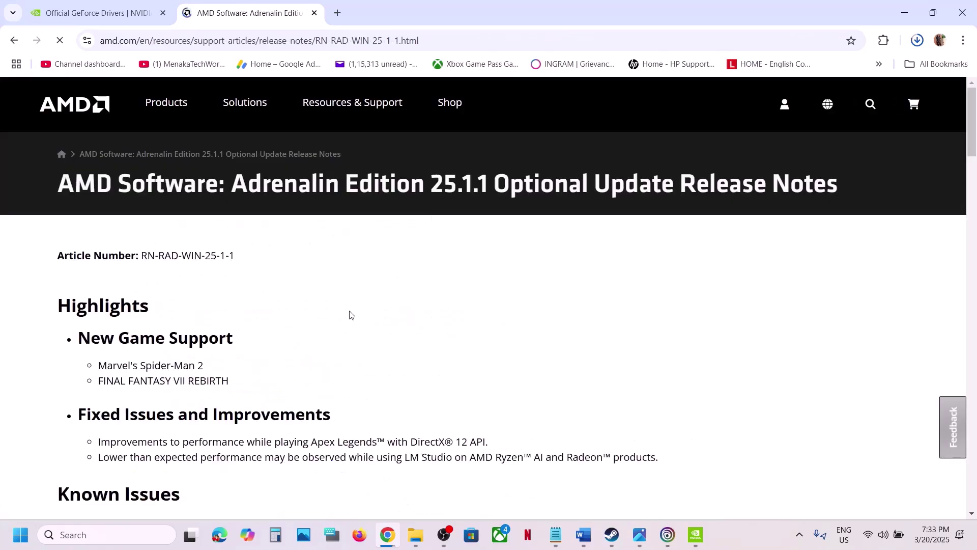
scroll(350, 315, "down", 10)
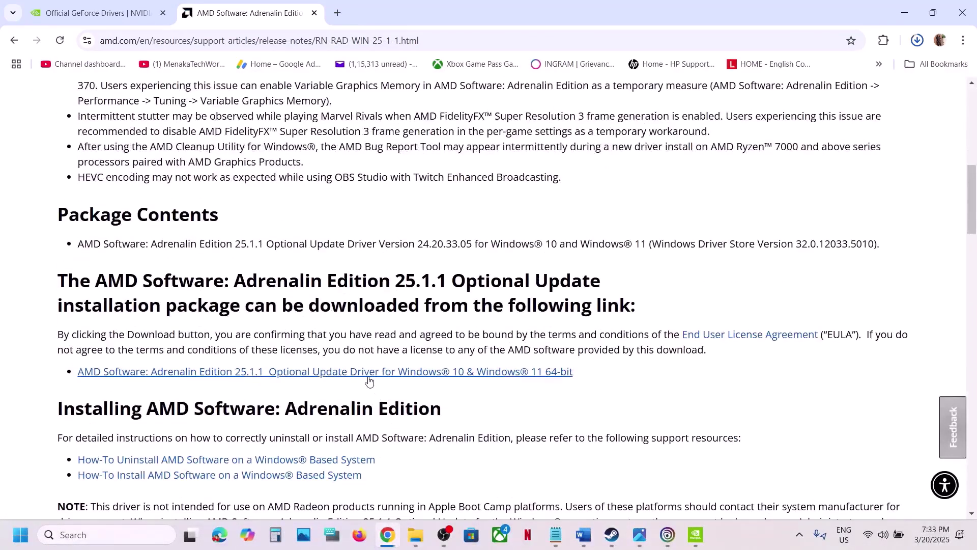
left_click(918, 41)
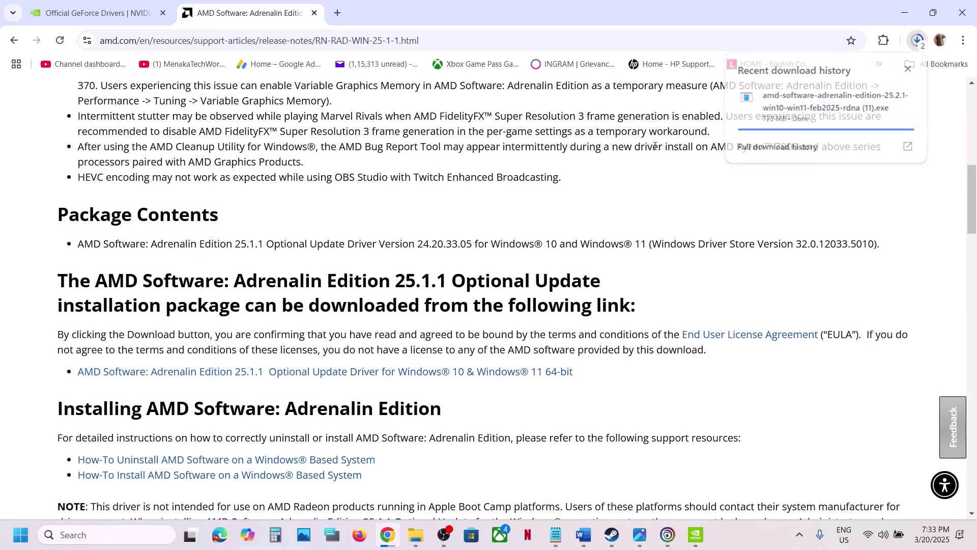
left_click_drag(704, 126, 920, 42)
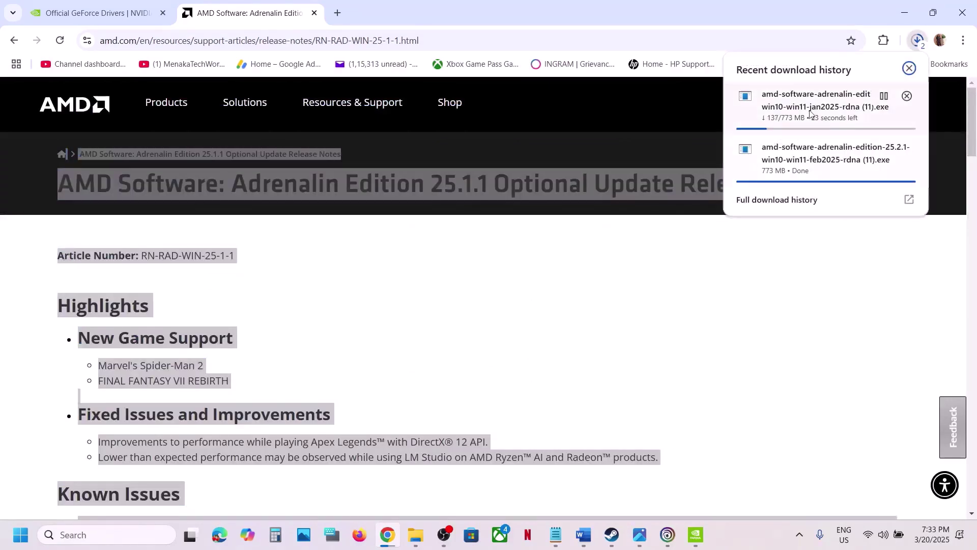
left_click(496, 341)
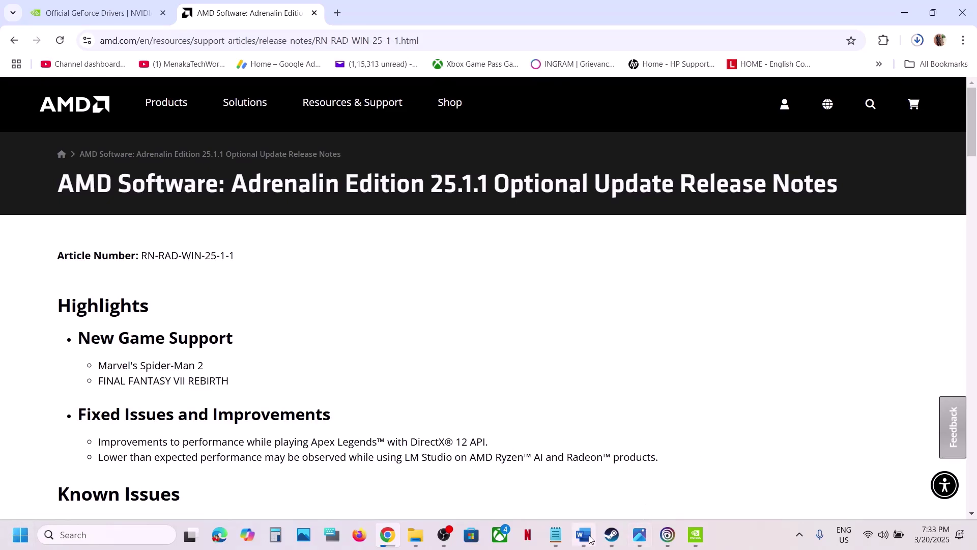
left_click(609, 541)
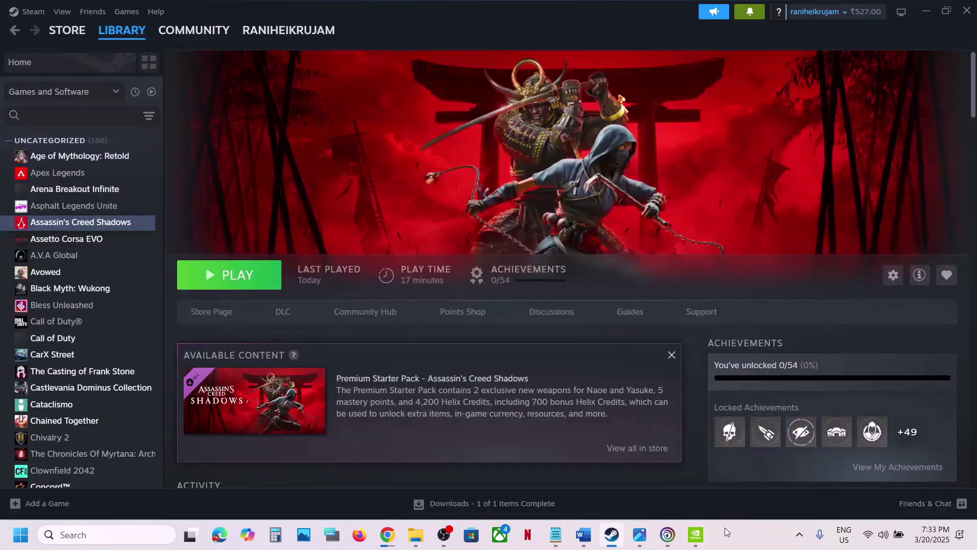